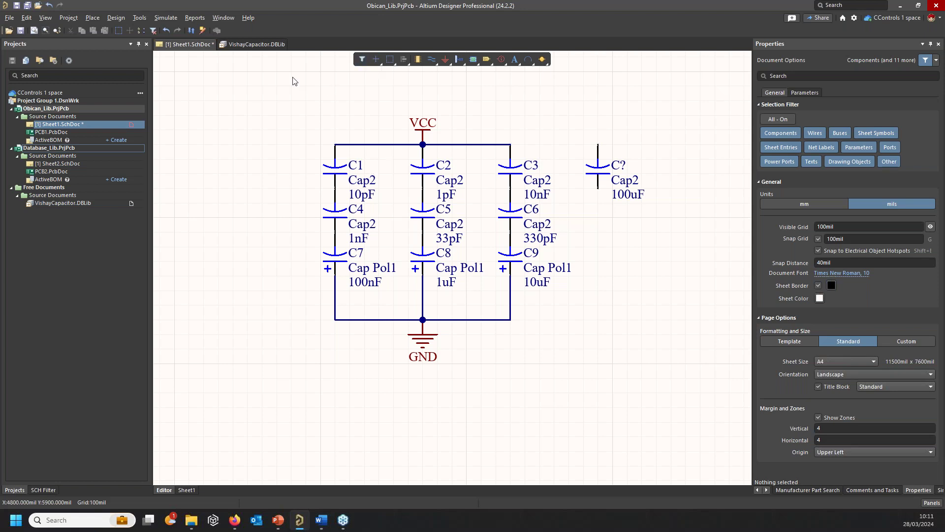
Open VishayCapacitor.DBLib and review the Capacitor - Ceramic table's records and its field mappings
click(724, 525)
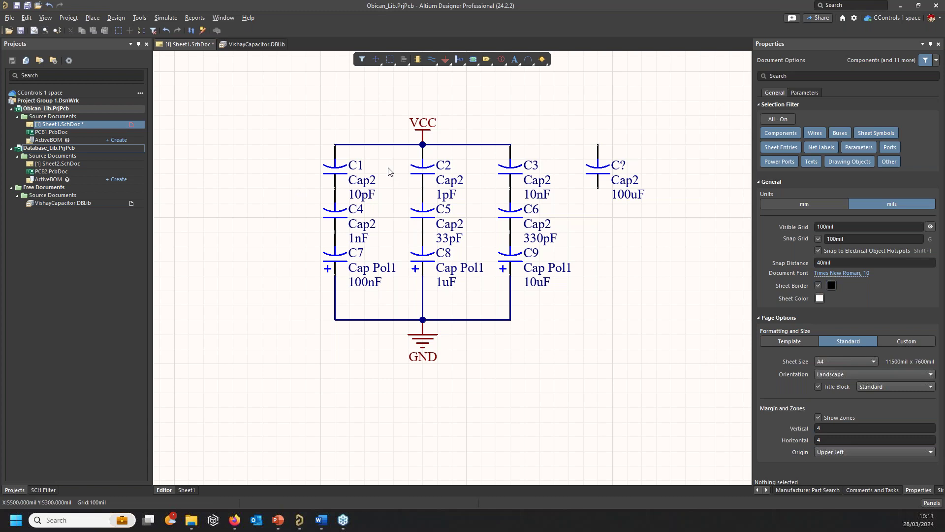
double_click(63, 202)
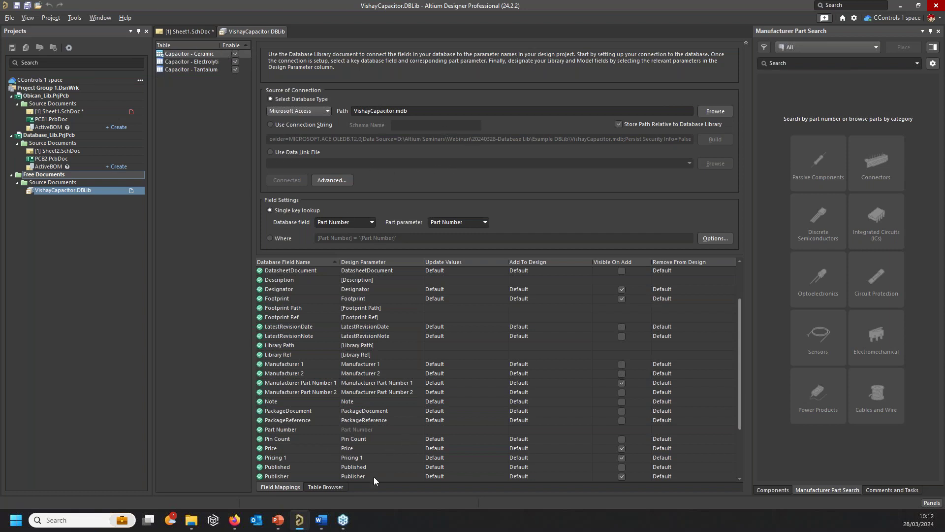
click(326, 487)
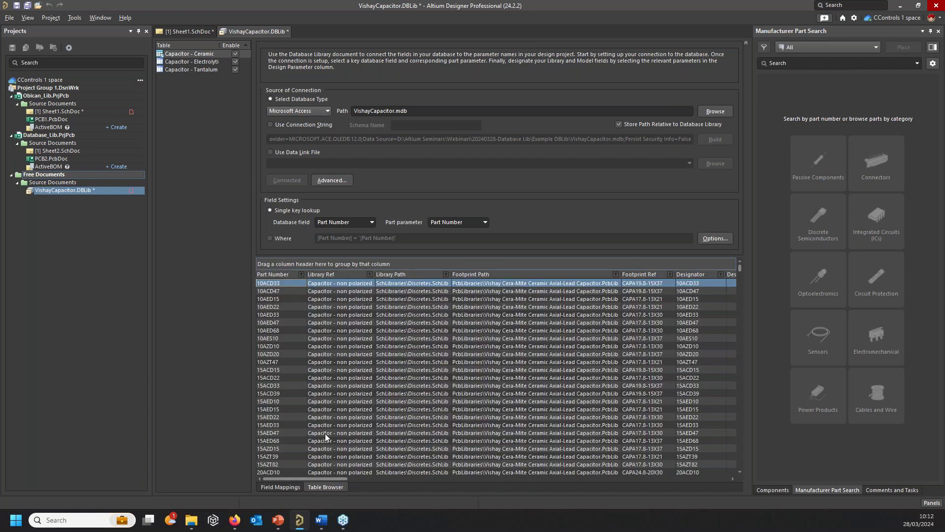
click(281, 487)
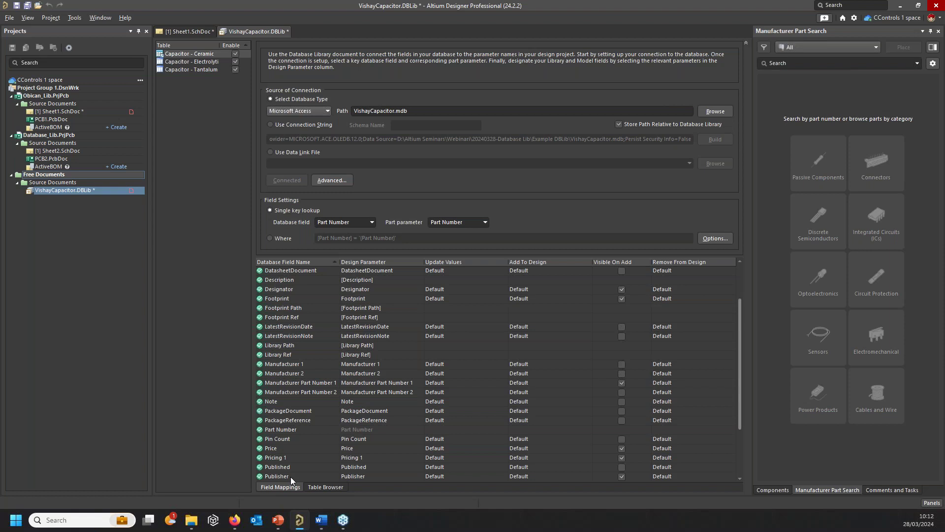
Switch to File Explorer and open the schematic library Discretes.SCHLIB from the SchLibraries folder inside Example DBLib
click(192, 520)
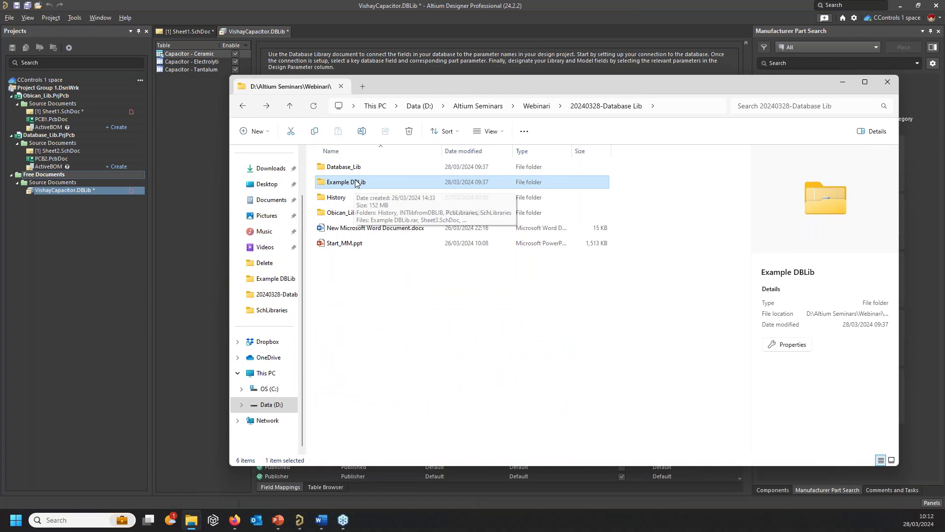
double_click(347, 186)
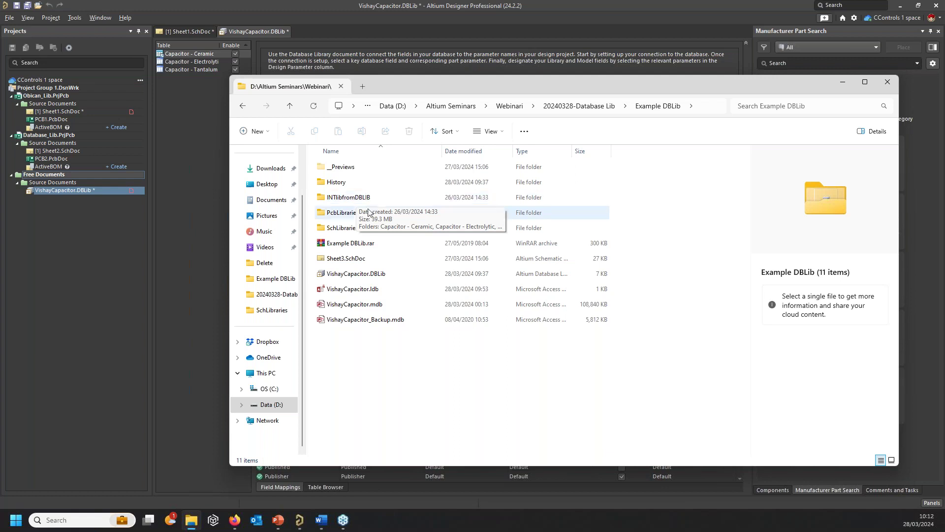
mouse_move(364, 232)
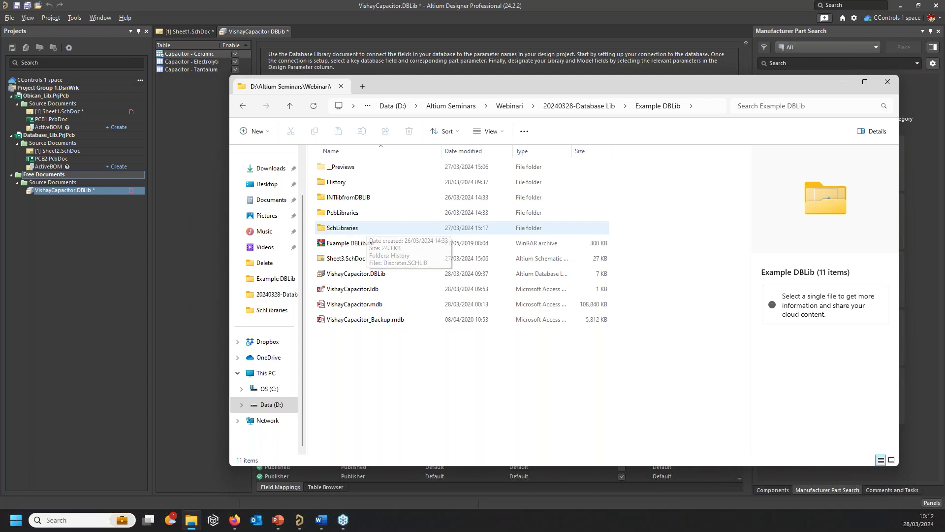
double_click(341, 229)
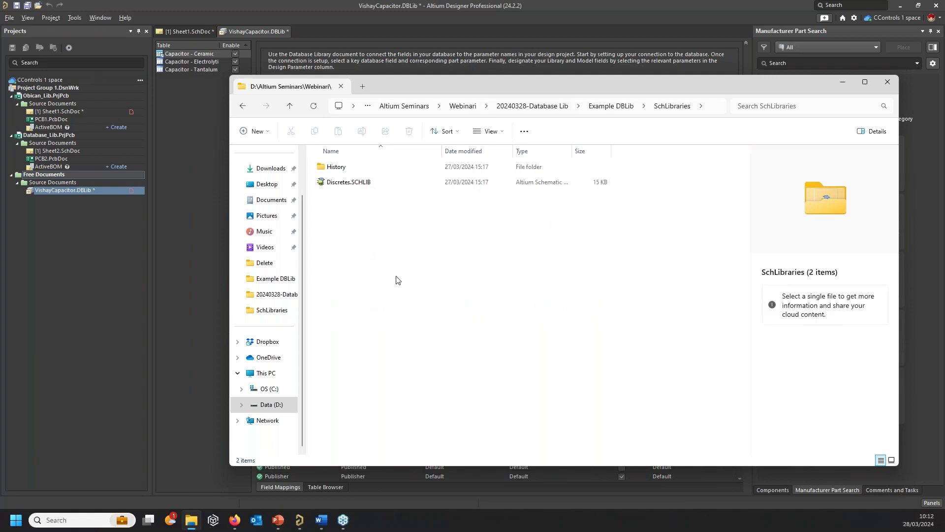
double_click(349, 182)
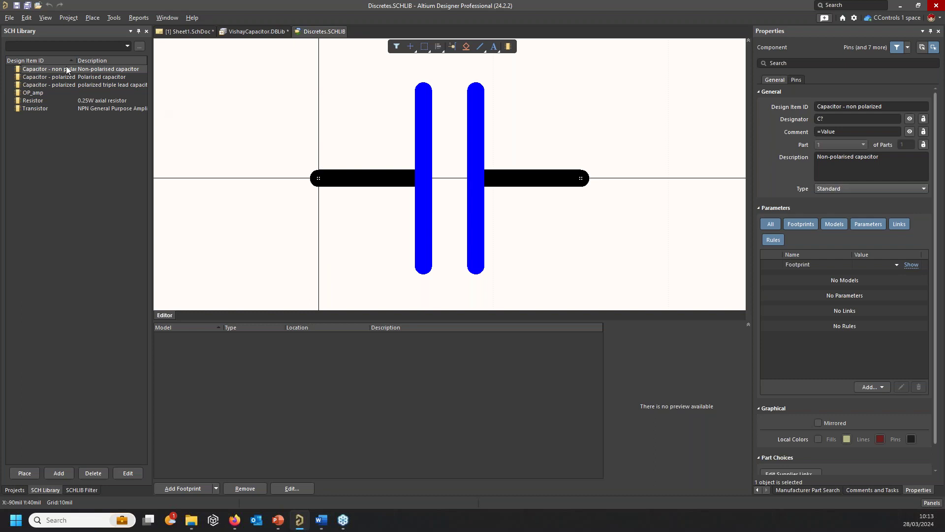
Examine the schematic symbols in the Discretes library, comparing the non-polarized, polarized and triple-lead capacitors, the OP_amp and the Resistor
click(42, 77)
click(42, 84)
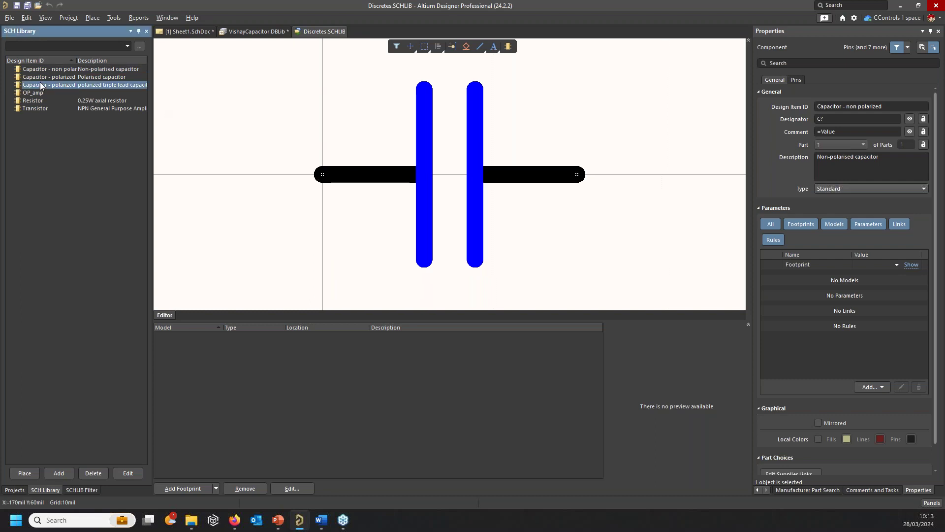
click(43, 77)
click(39, 85)
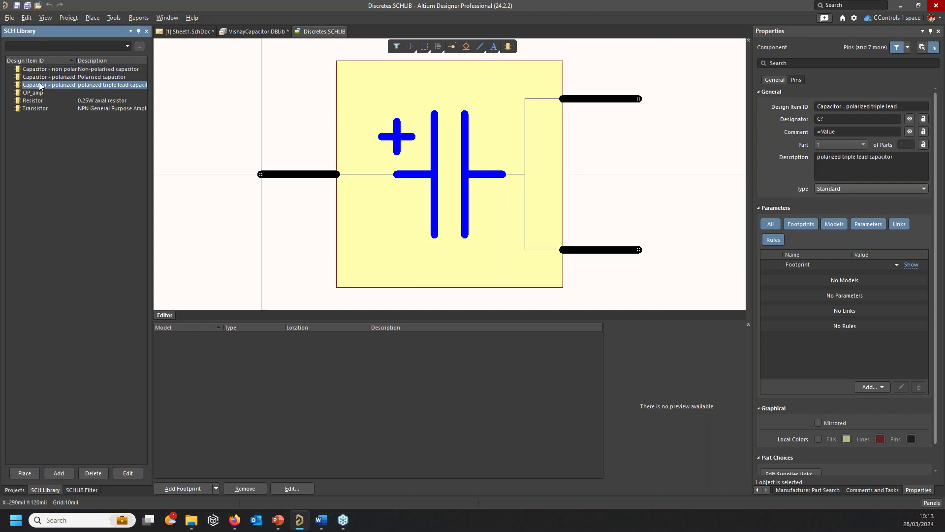
click(34, 94)
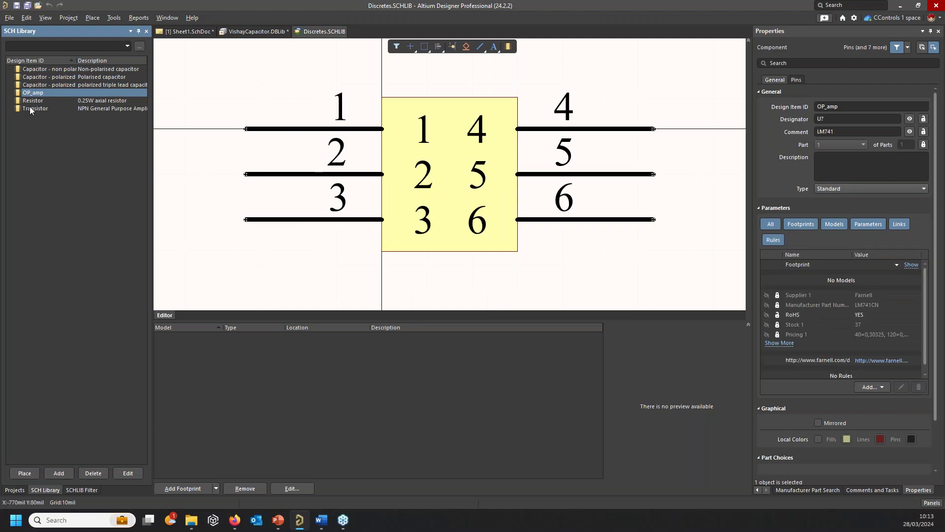
click(31, 101)
click(38, 70)
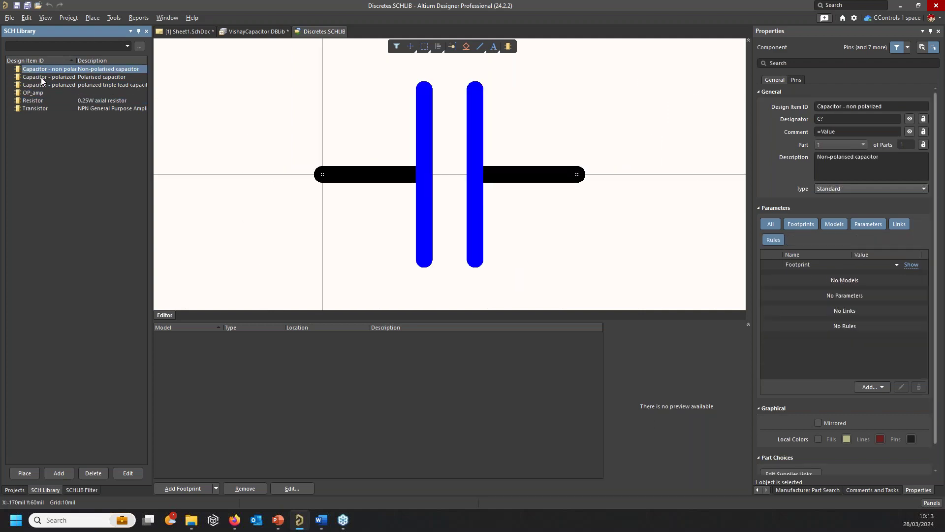
click(36, 78)
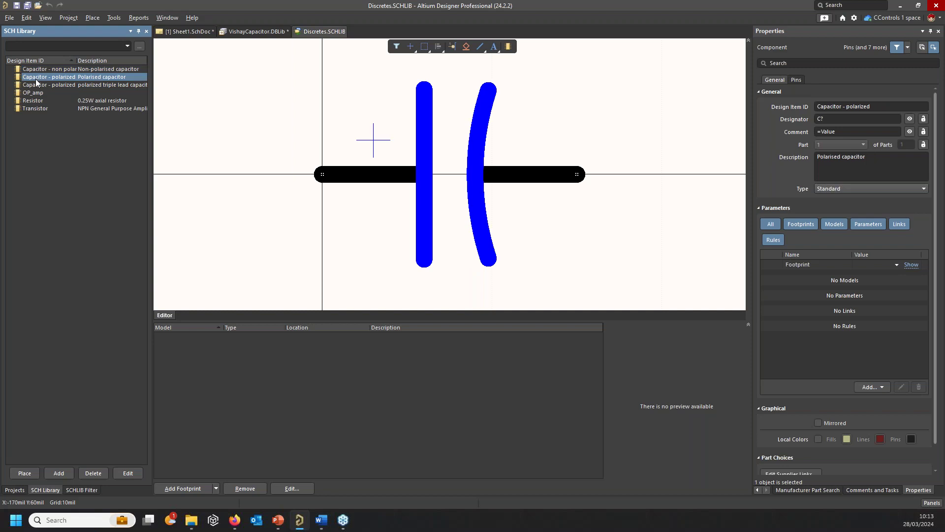
click(32, 85)
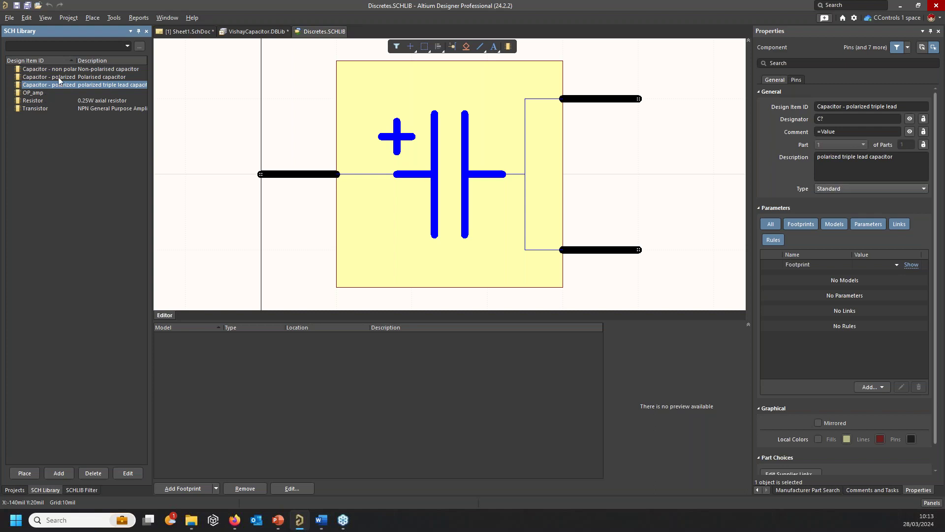
click(32, 101)
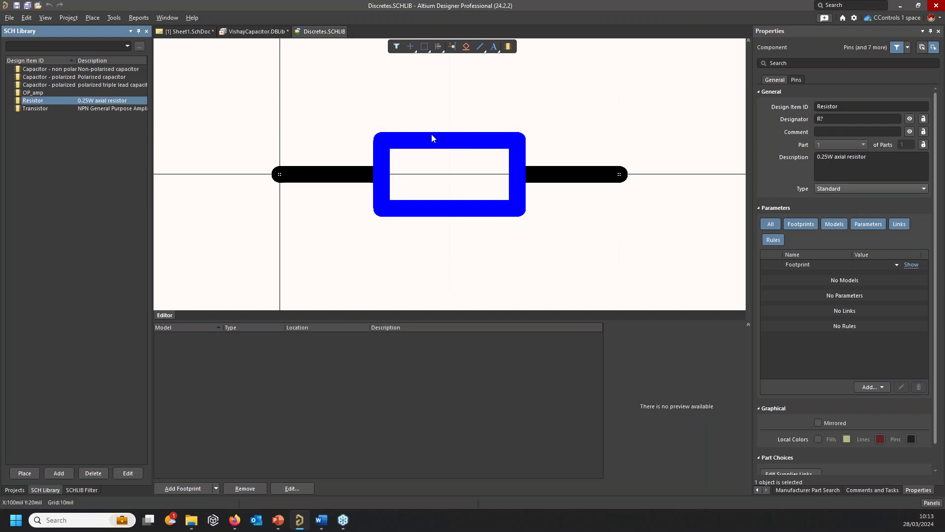
click(58, 70)
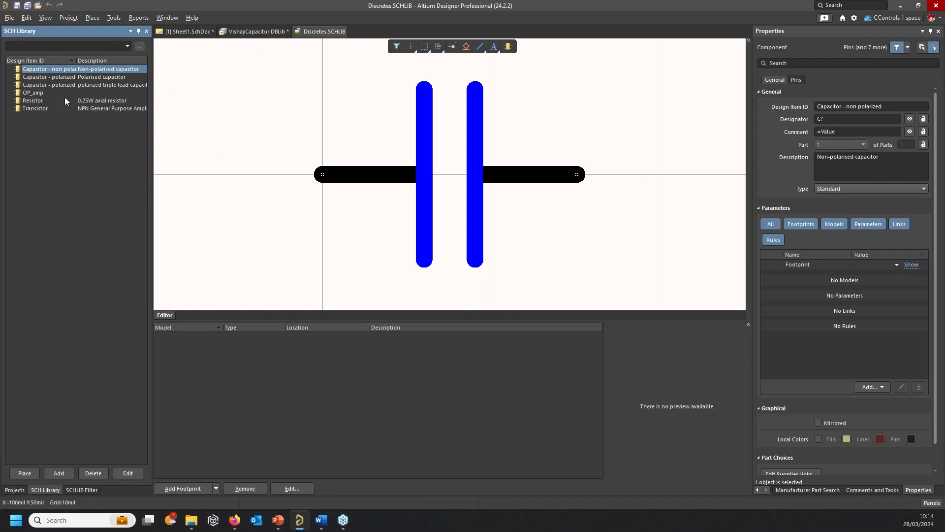
click(34, 100)
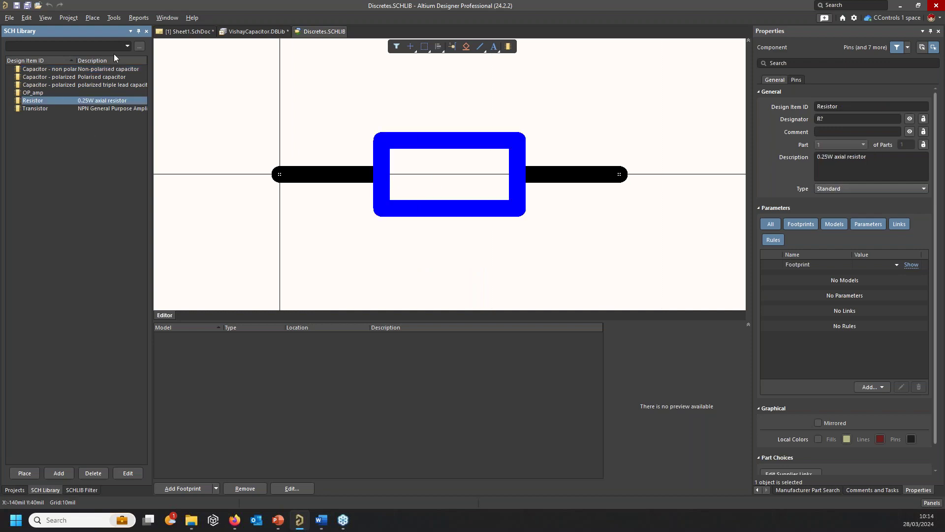
Inspect the Resistor symbol's outline, description, design item ID, designator, comment and parameters, and the non-polarized capacitor's description
right_click(320, 34)
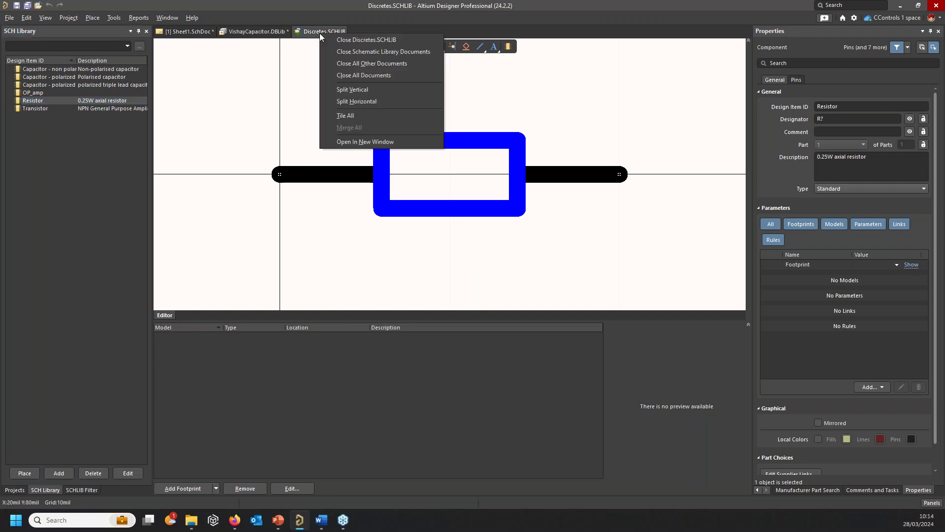
click(436, 265)
click(517, 212)
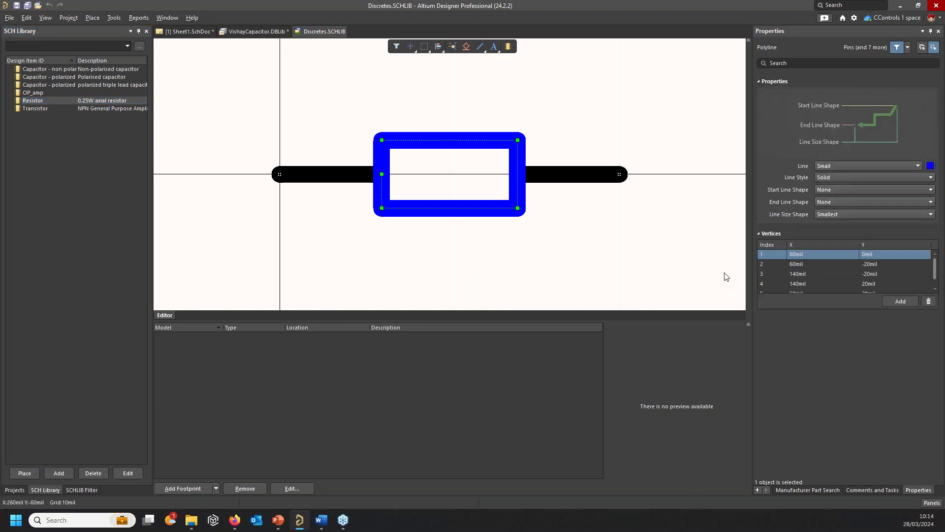
click(55, 102)
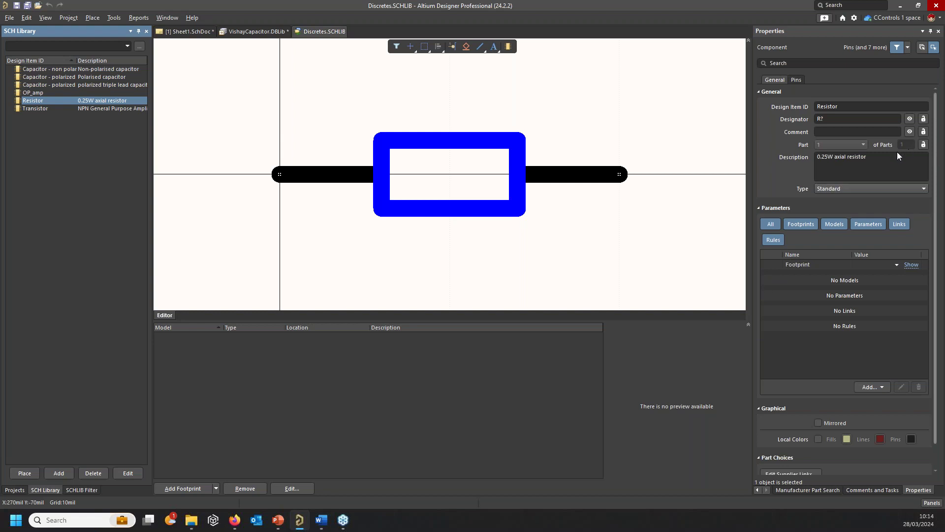
drag(871, 159, 799, 156)
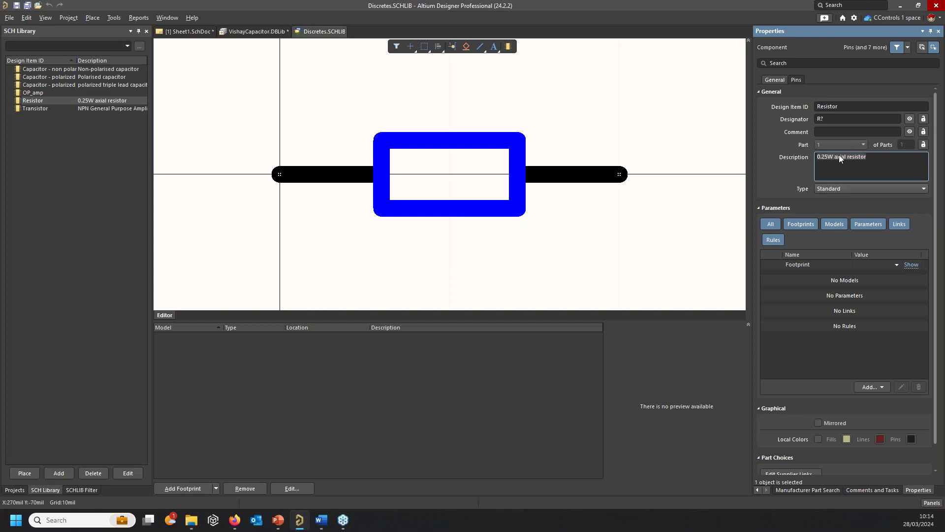
click(852, 106)
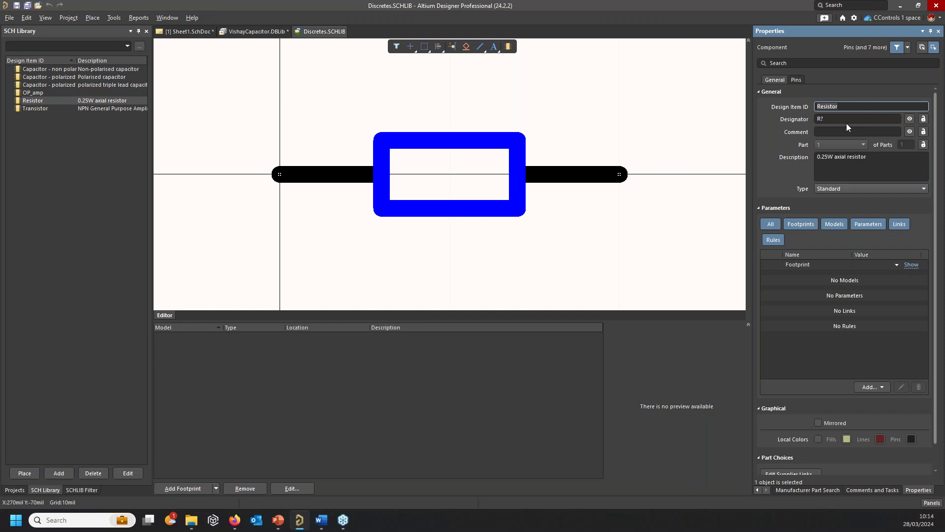
click(848, 120)
click(848, 132)
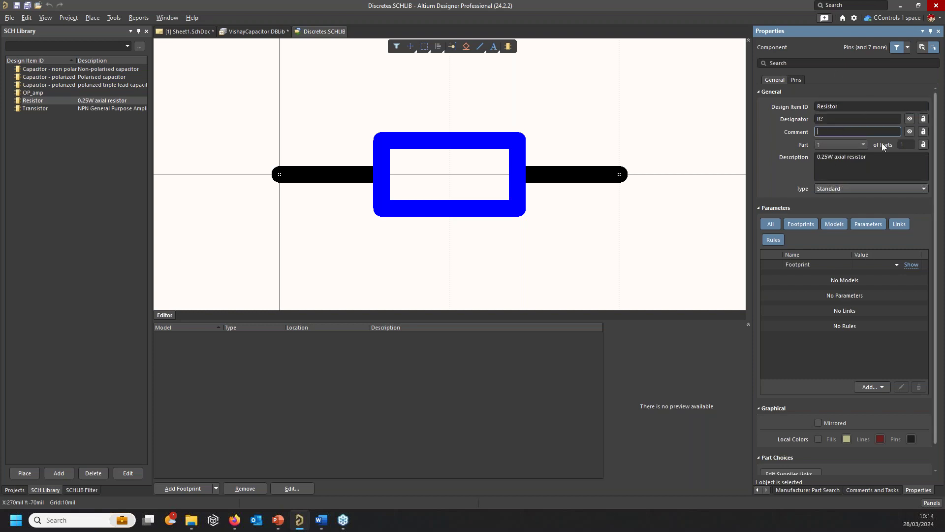
scroll(850, 170, down, 1)
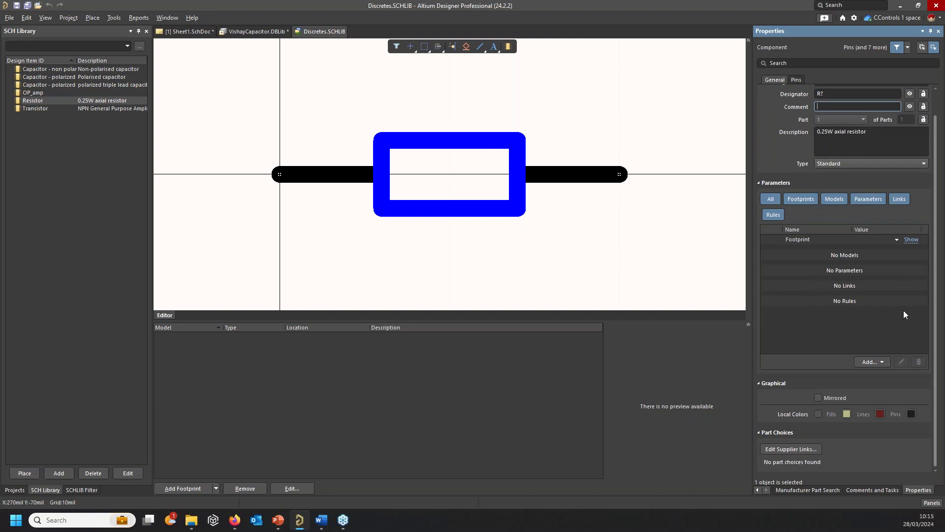
click(35, 70)
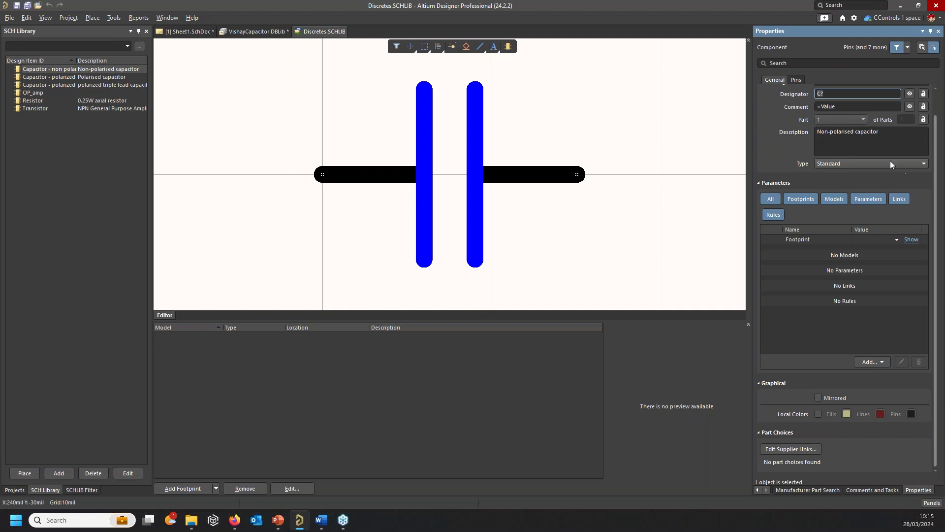
click(898, 134)
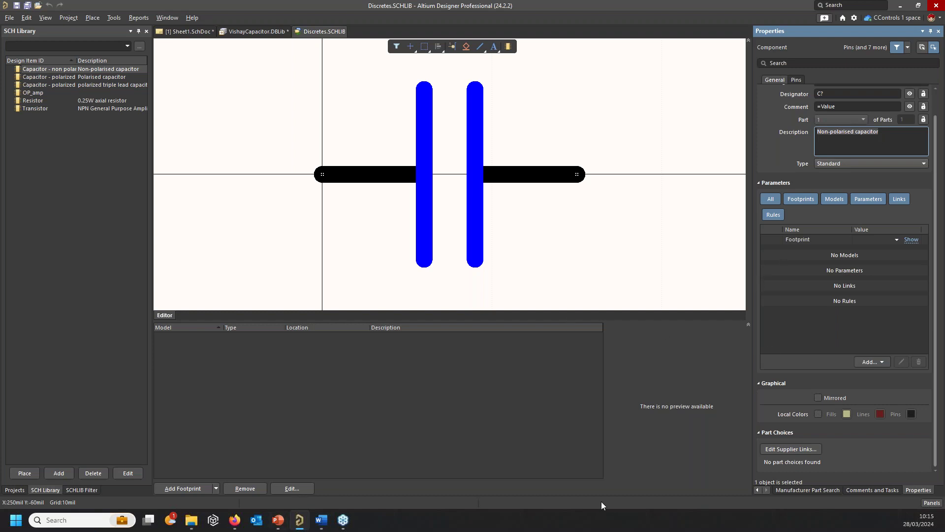
Switch to File Explorer and open Vishay Draloric Ceramic Tubular Capacitor.PcbLib from the PcbLibraries folder inside Example DBLib
key(alt+Tab)
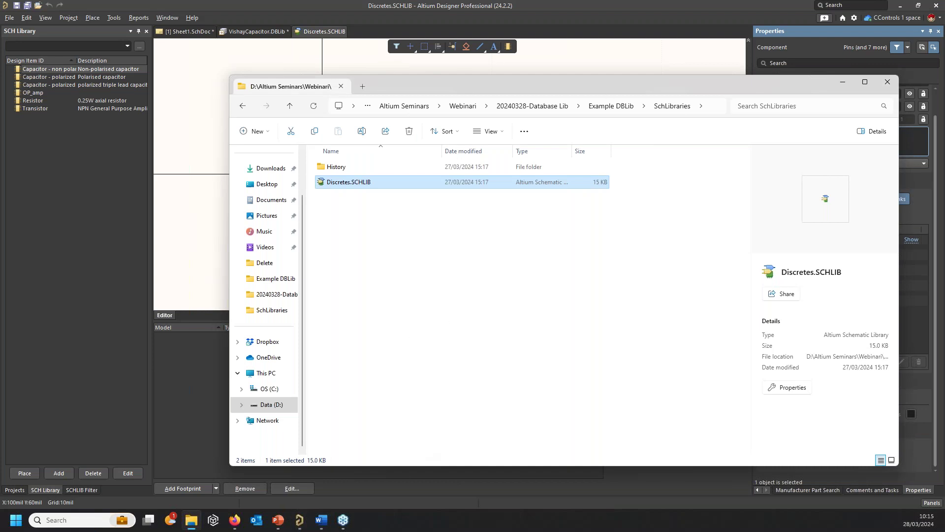
click(611, 105)
double_click(343, 214)
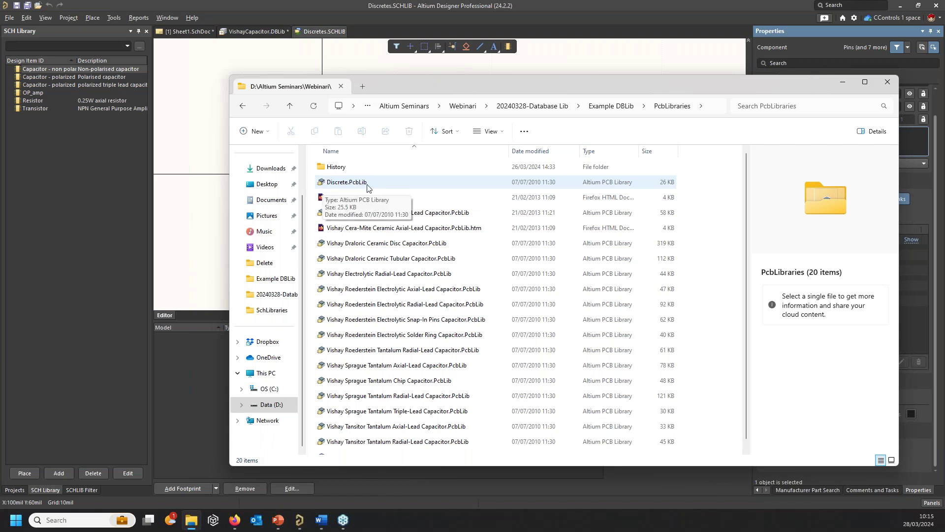
click(348, 183)
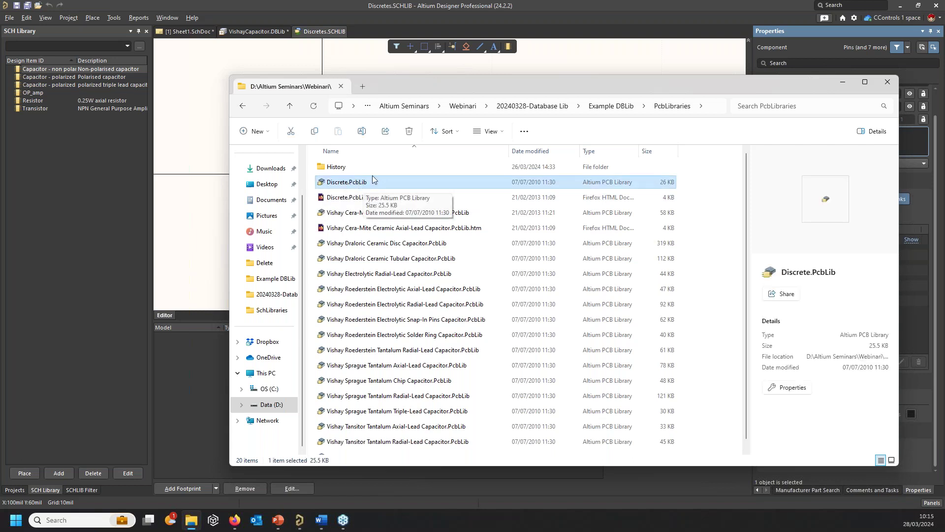
scroll(384, 350, down, 1)
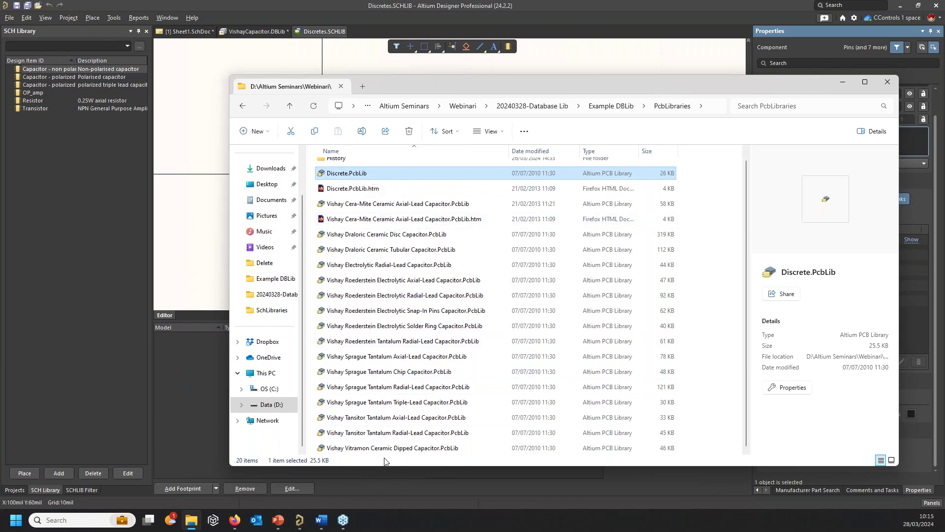
click(421, 249)
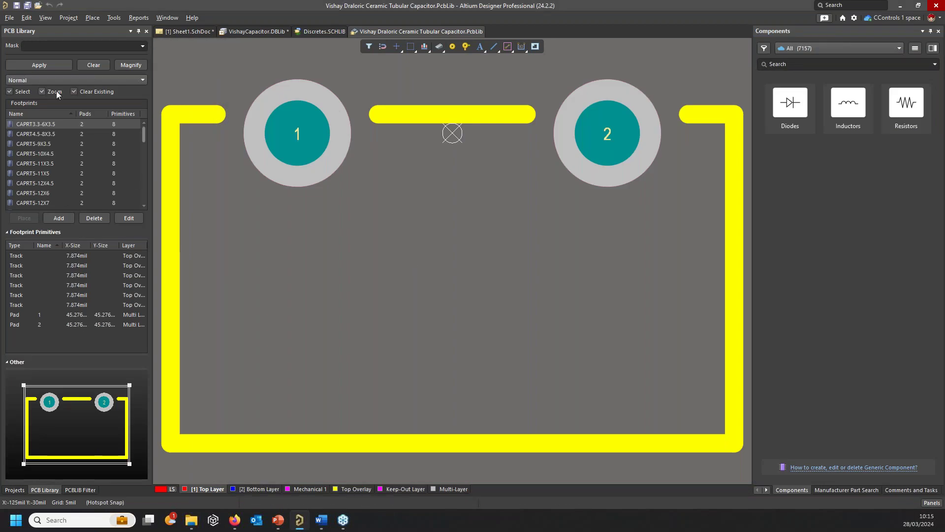
Browse the tubular capacitor library's footprints, viewing CAPRT5-9X3.5, CAPRT22.5-27X4.5 and CAPRT30-41X6
click(26, 141)
scroll(48, 148, down, 6)
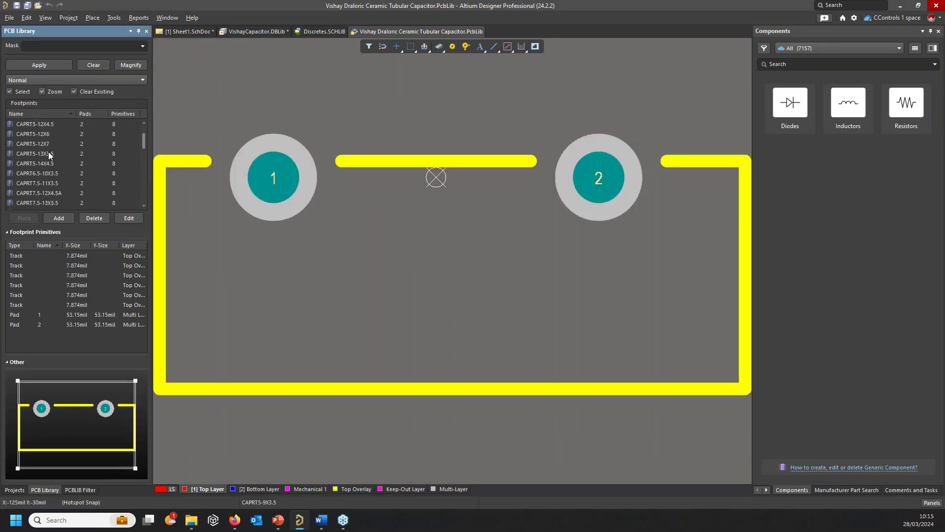
scroll(46, 154, down, 10)
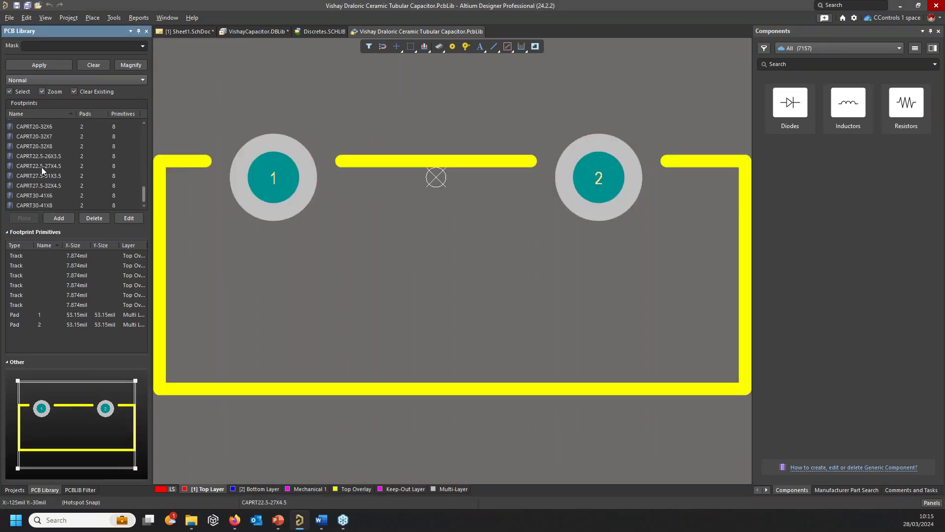
click(42, 166)
click(43, 195)
scroll(63, 151, up, 8)
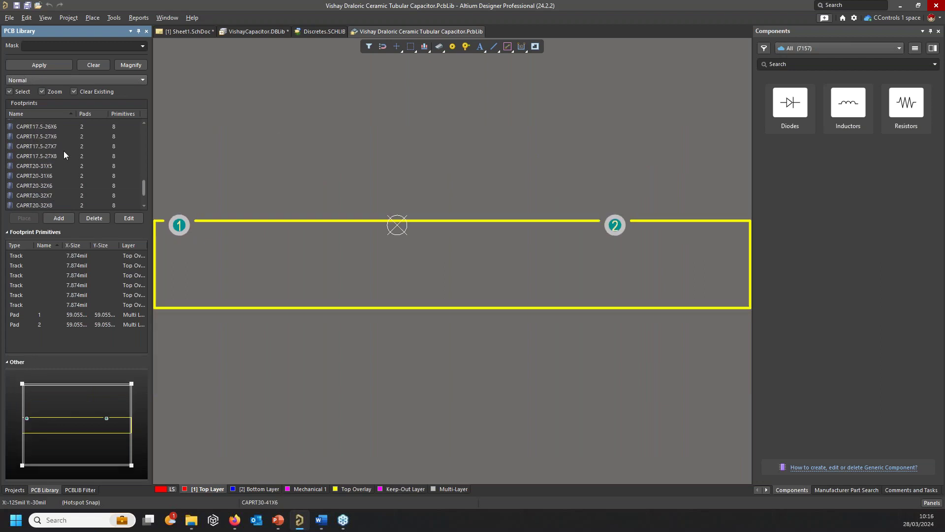
Browse more tubular capacitor footprints, viewing CAPRT3.3-6X3.5, CAPRT4.5-8X3.5, CAPRT5-10X4.5 and CAPRT5-12X4.5
scroll(63, 151, up, 10)
click(48, 127)
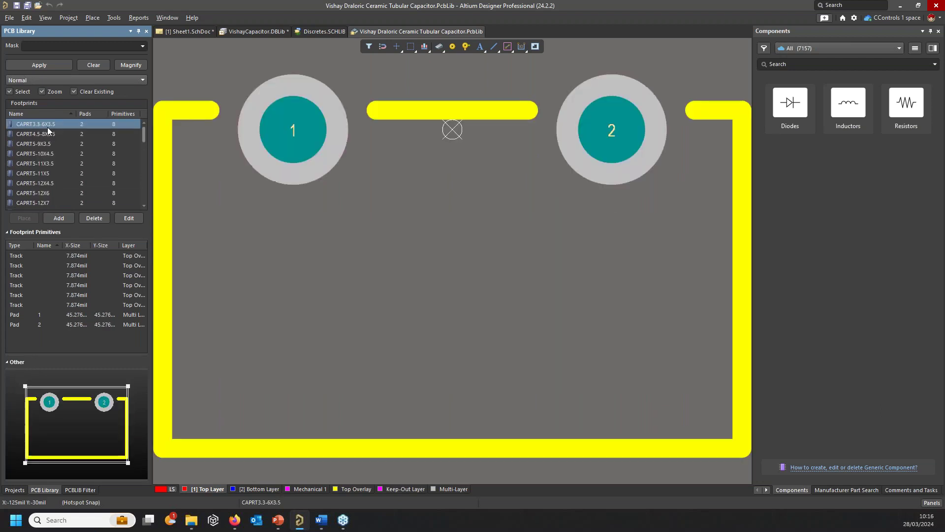
click(41, 134)
click(39, 153)
click(34, 183)
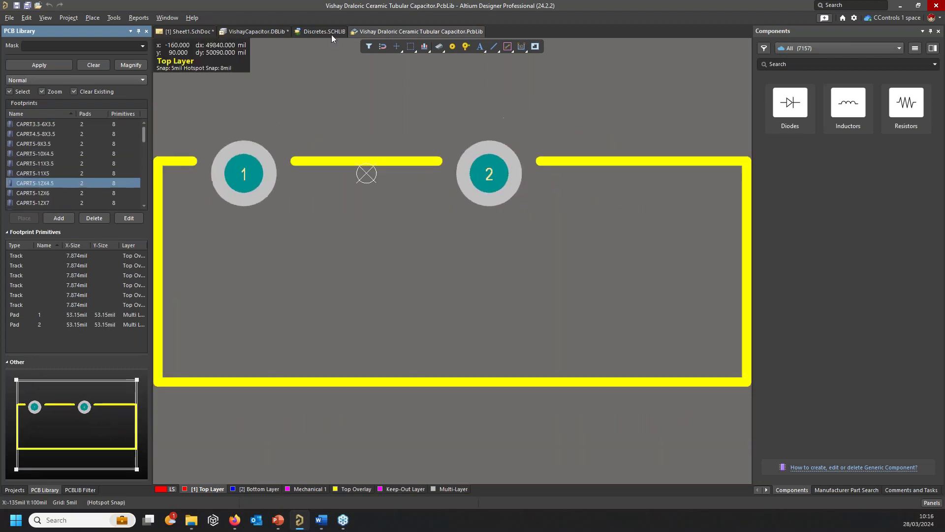
Close Vishay Draloric Ceramic Tubular Capacitor.PcbLib and Discretes.SCHLIB, leaving the VishayCapacitor database library open
right_click(385, 32)
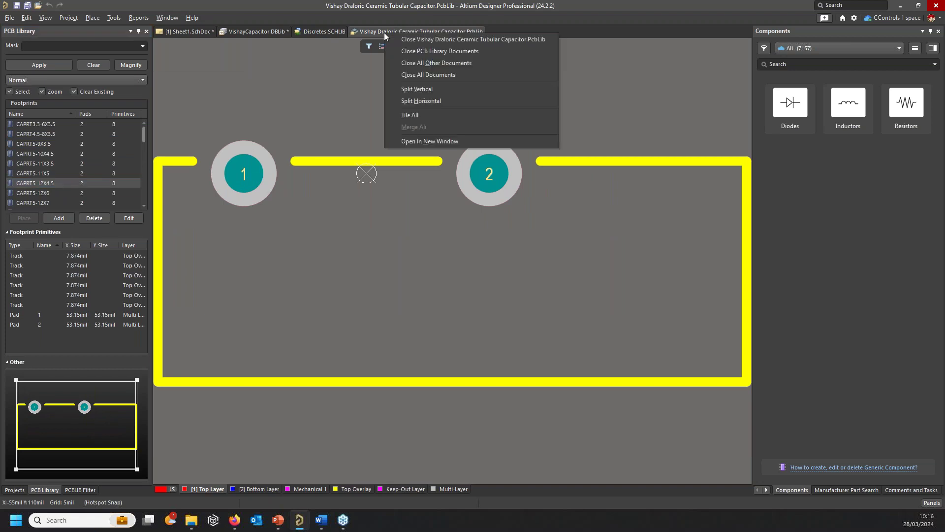
click(450, 38)
right_click(305, 33)
click(340, 39)
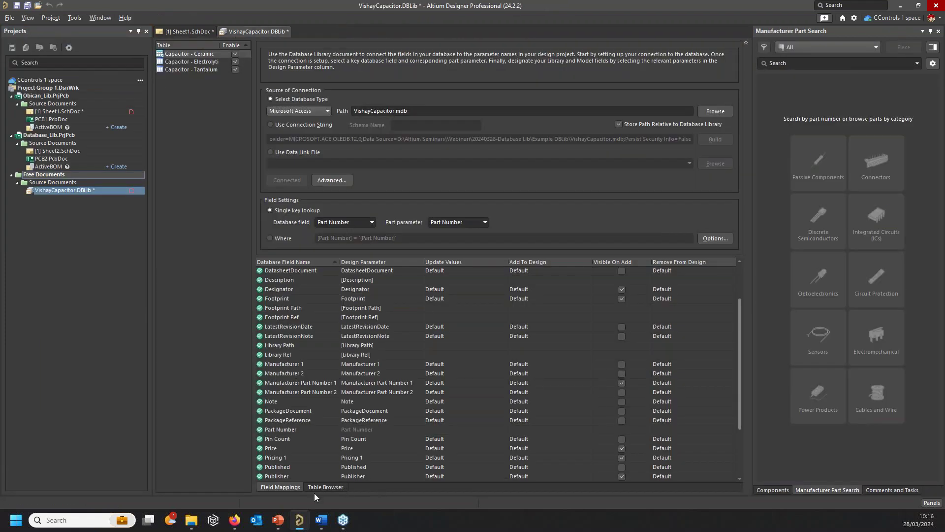
Switch to File Explorer and open VishayCapacitor.mdb from the Example DBLib folder in Access, moving its window slightly up
click(192, 520)
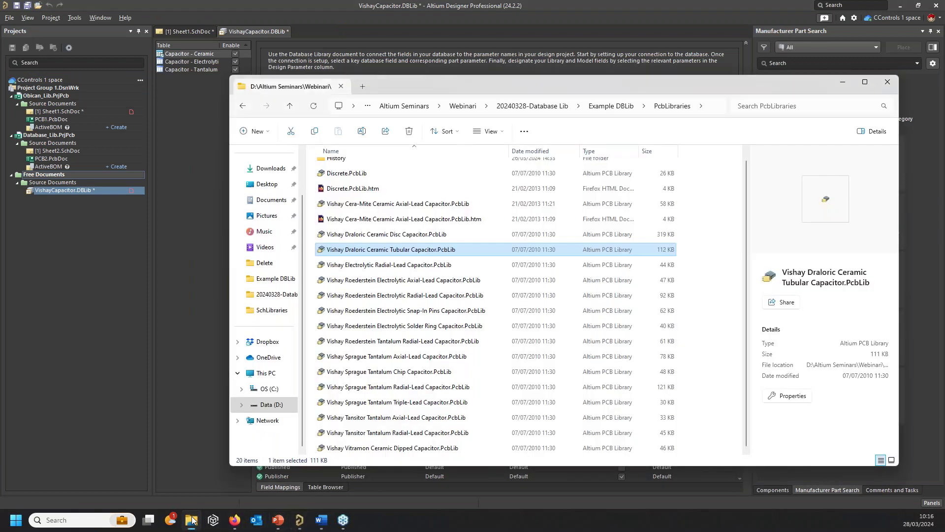
click(613, 107)
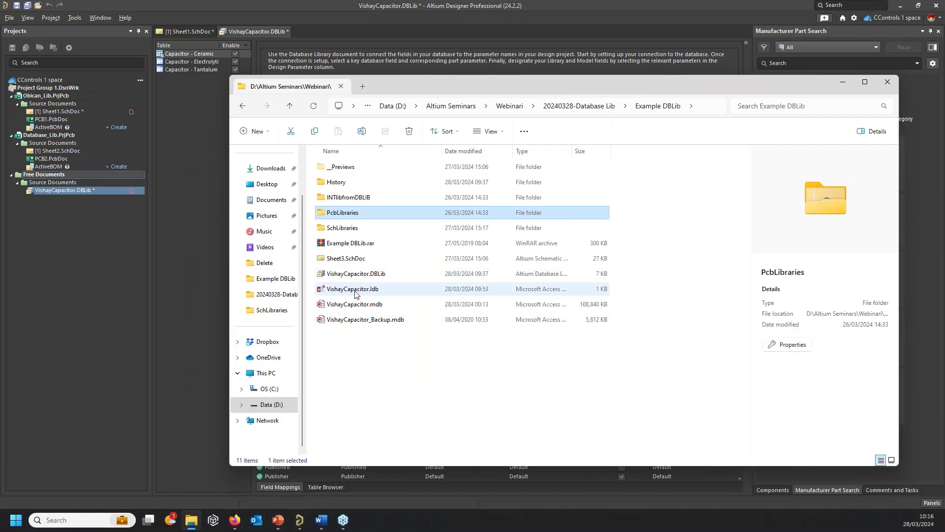
double_click(367, 305)
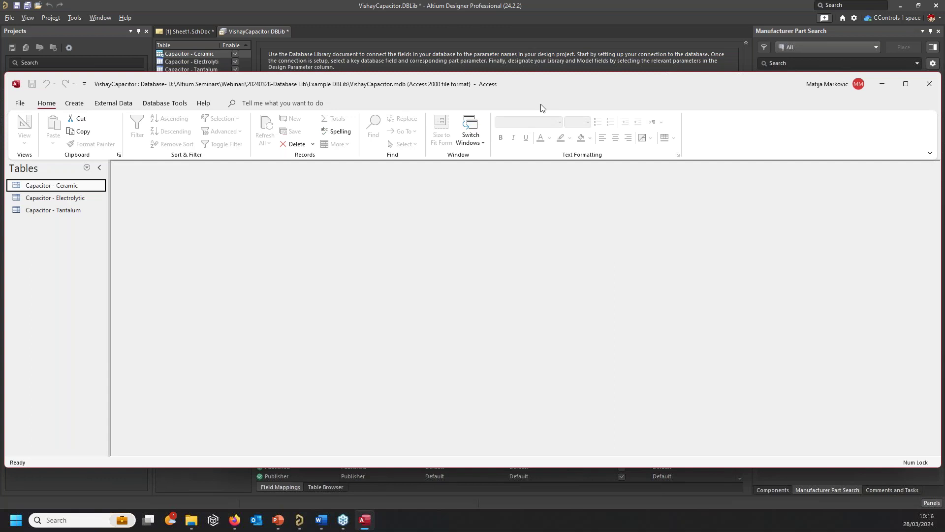
mouse_move(527, 79)
mouse_down()
mouse_move(527, 38)
mouse_move(523, 62)
mouse_up()
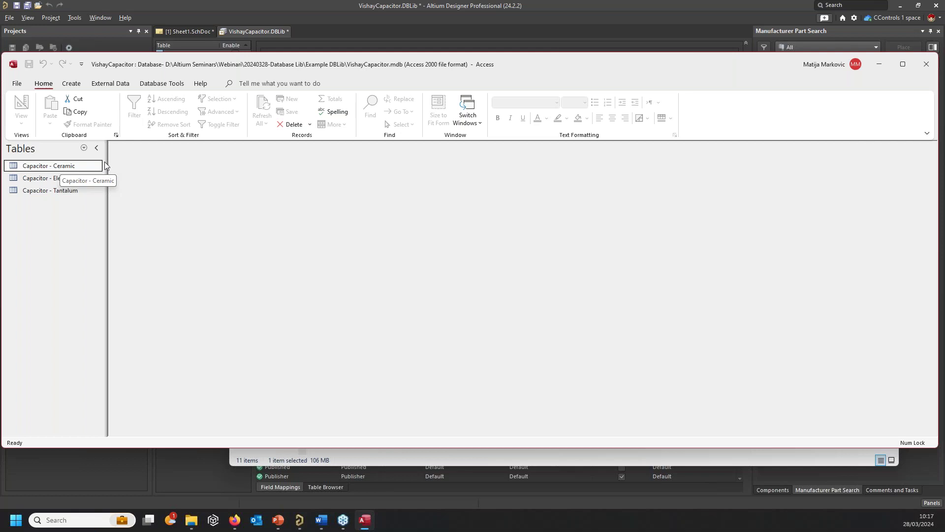
Open the Capacitor - Ceramic table and shift its window slightly upward to view the part records
double_click(45, 170)
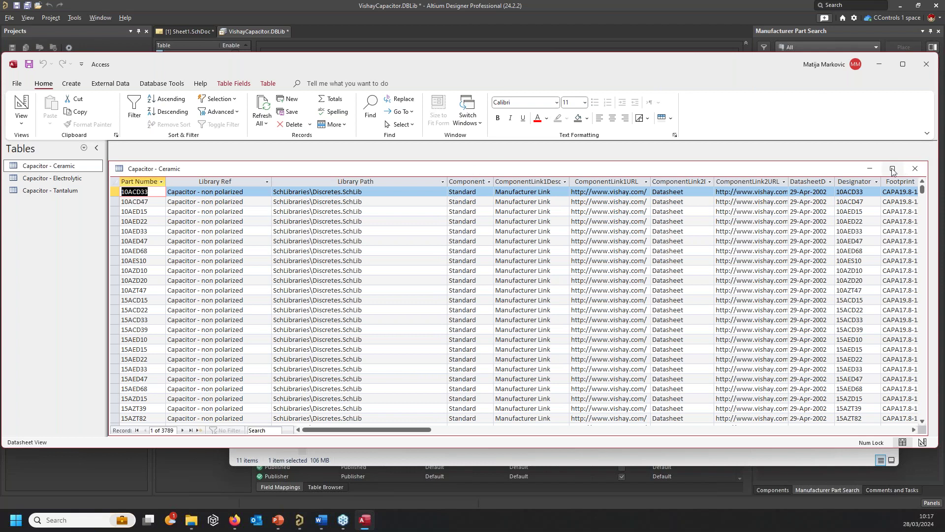
mouse_move(893, 170)
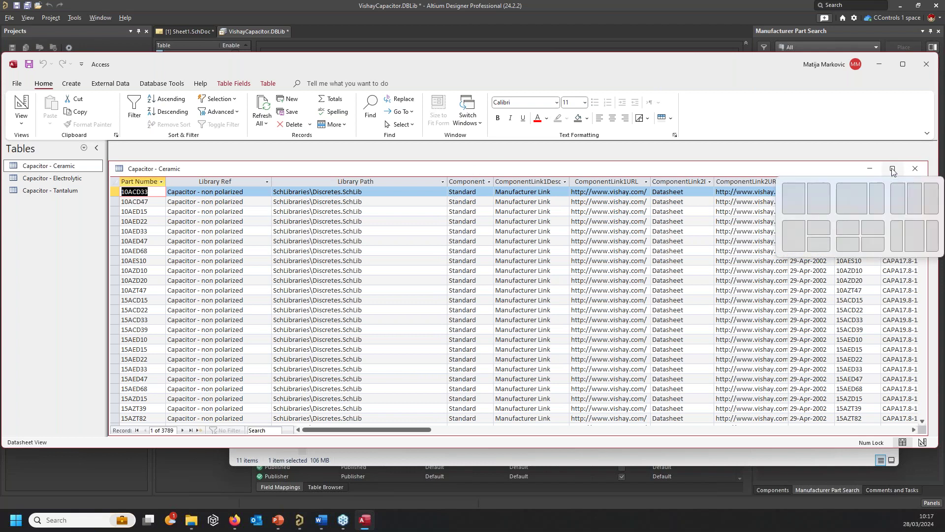
drag(496, 172, 501, 160)
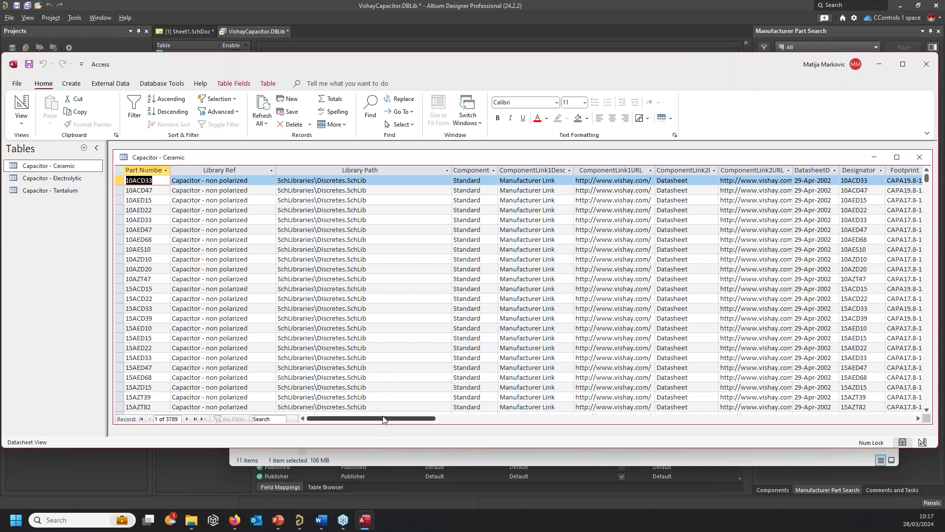
mouse_move(389, 421)
mouse_down()
mouse_move(512, 426)
mouse_move(375, 428)
mouse_up()
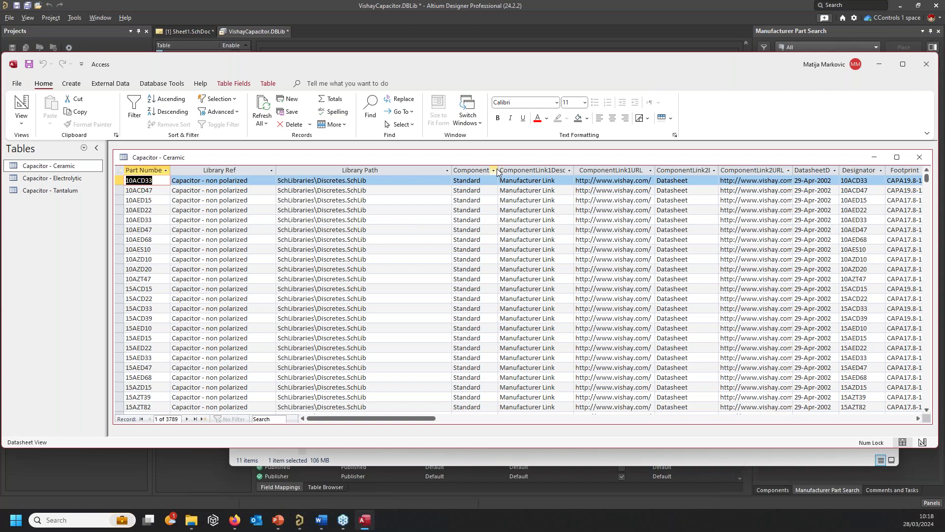
Widen the Footprint column of the Capacitor - Ceramic table so the full footprint names fit
drag(405, 420, 431, 420)
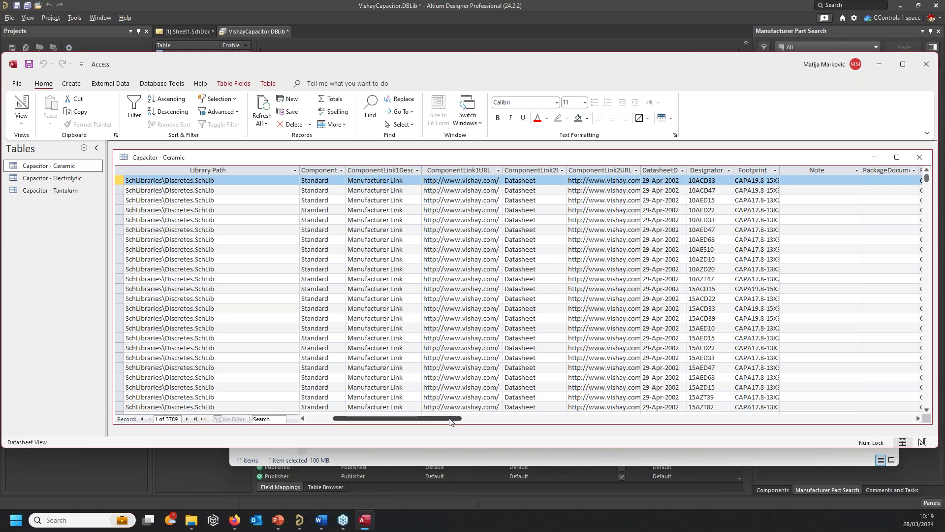
scroll(470, 416, right, 2)
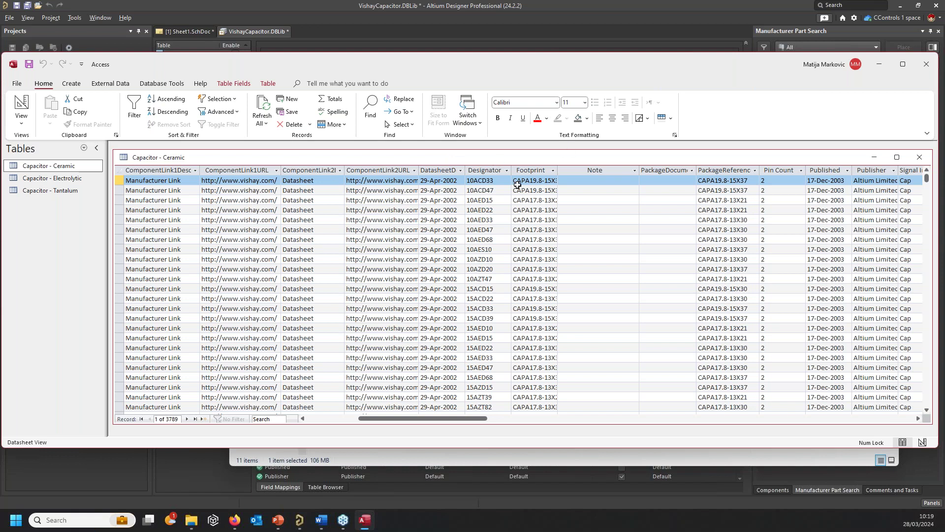
drag(557, 168, 597, 166)
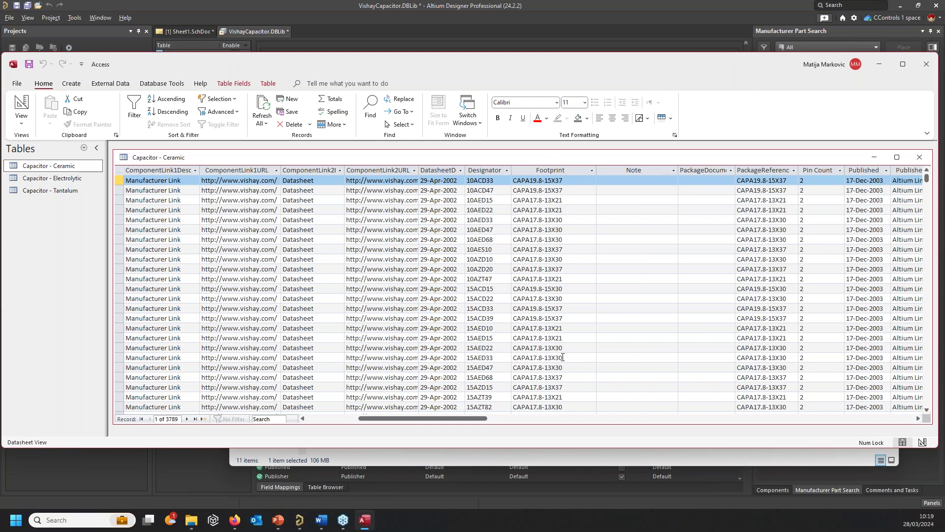
Widen the Footprint Path and PackageReference columns so their full entries and headings fit
drag(481, 422, 548, 406)
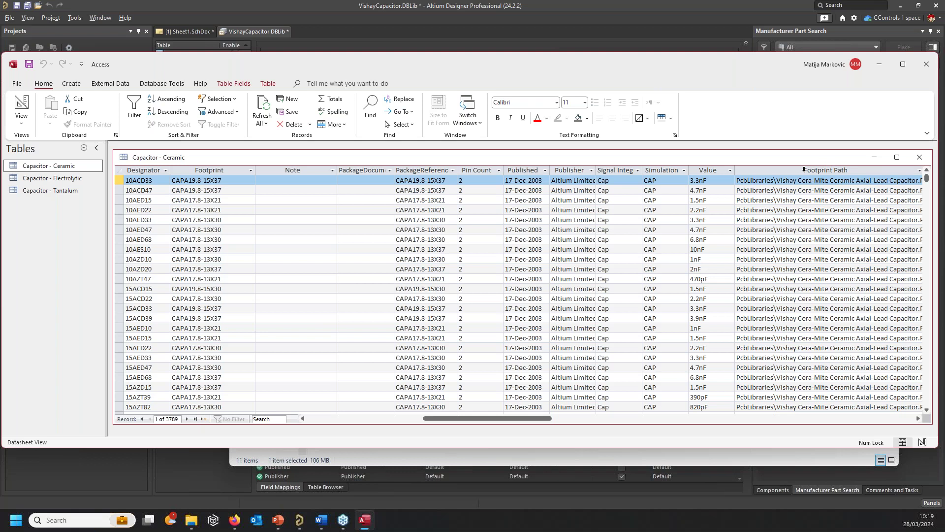
click(772, 190)
drag(878, 169, 898, 169)
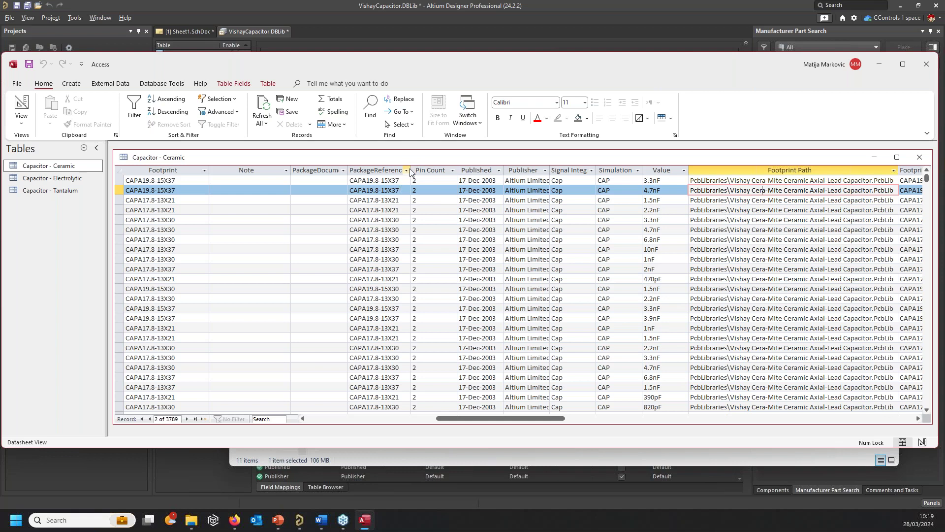
drag(412, 170, 440, 170)
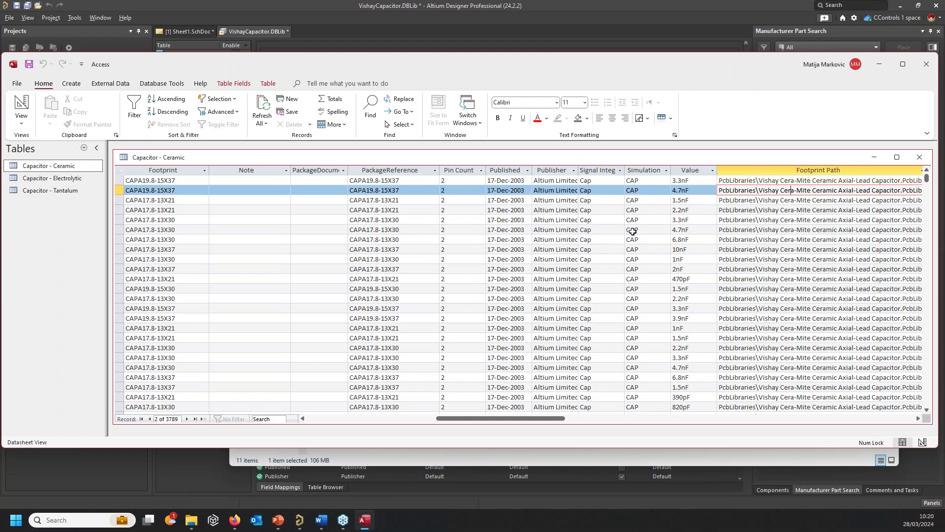
Examine the supplier, manufacturer, manufacturer part number, stock and price columns of the ceramic capacitor records
drag(536, 418, 666, 405)
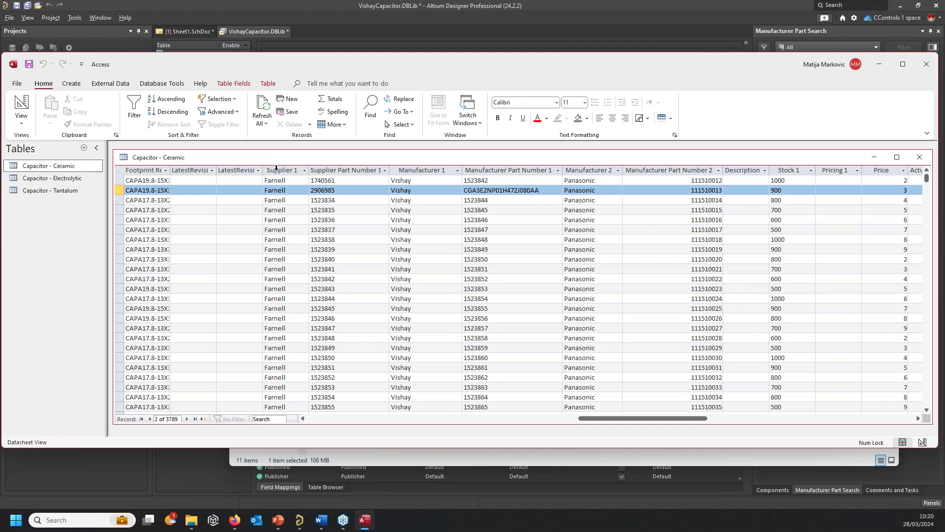
click(404, 169)
click(467, 170)
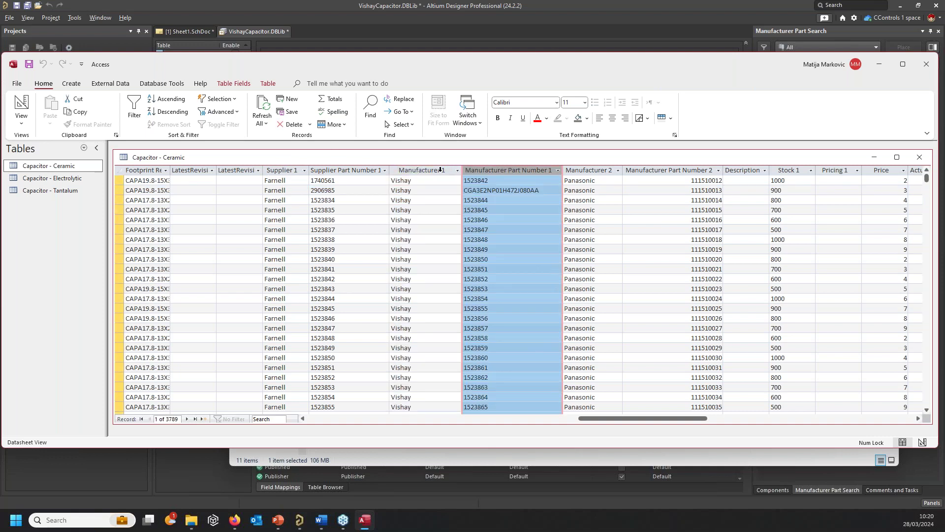
click(441, 170)
click(486, 169)
click(791, 167)
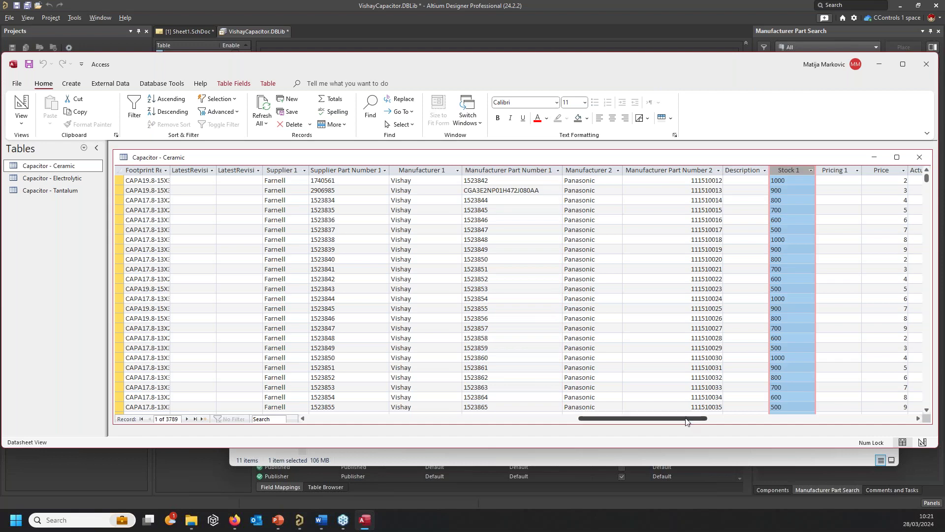
drag(688, 423, 730, 419)
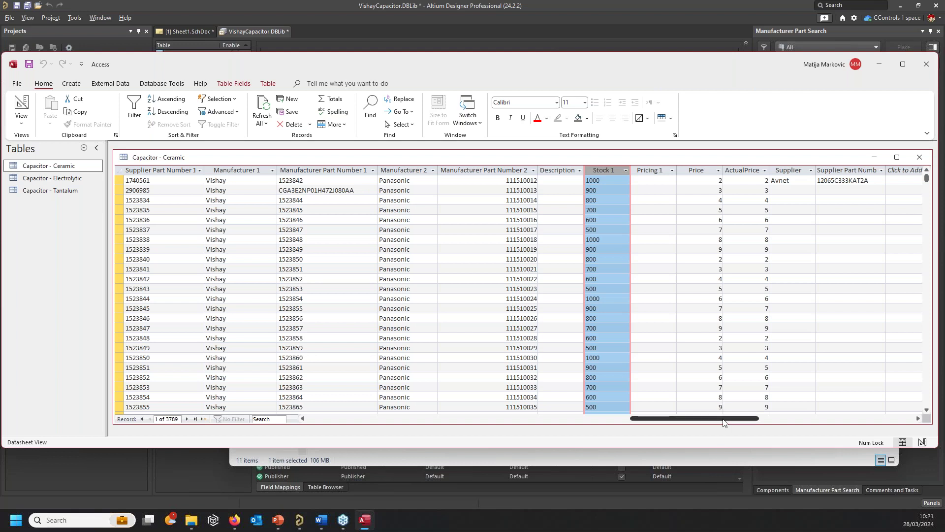
drag(716, 422, 742, 423)
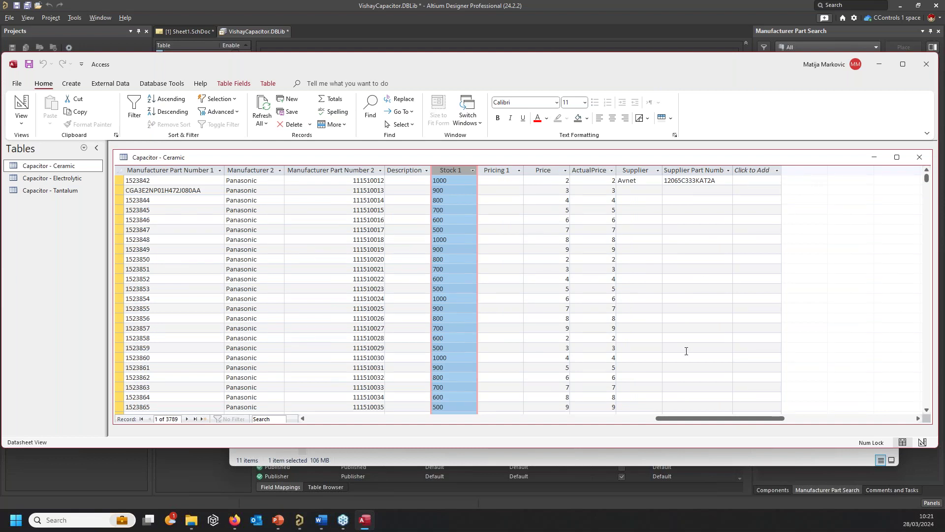
Select the 10AZD10 record and review its fields from the symbol library reference across to the footprint path and supplier data
drag(703, 422, 350, 420)
click(120, 259)
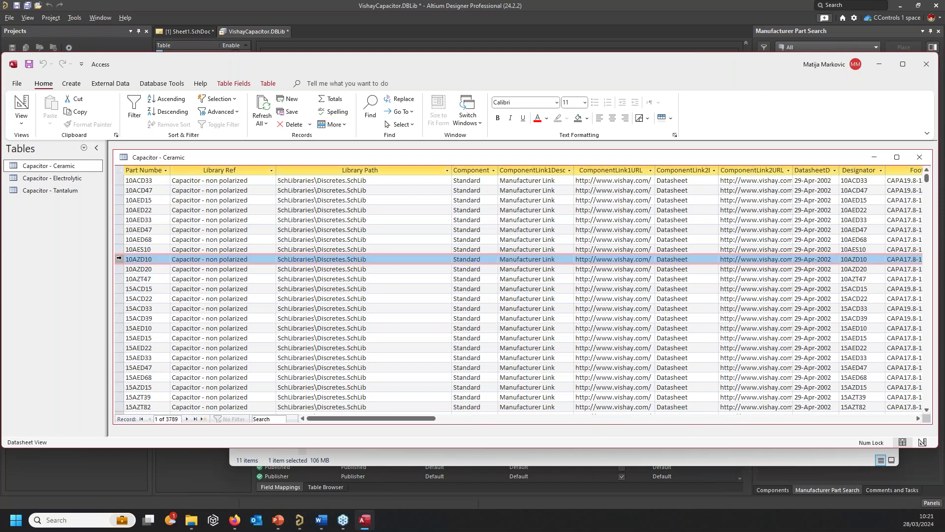
drag(346, 422, 312, 436)
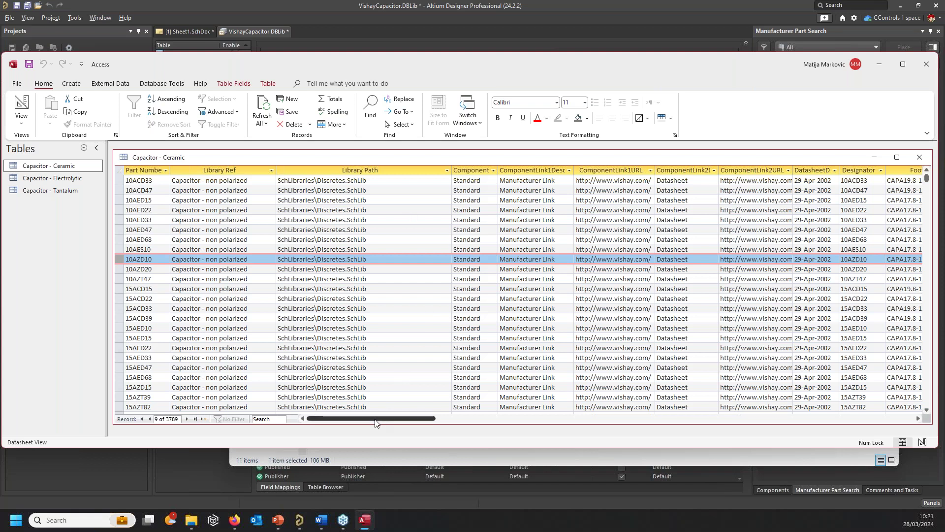
drag(383, 422, 461, 422)
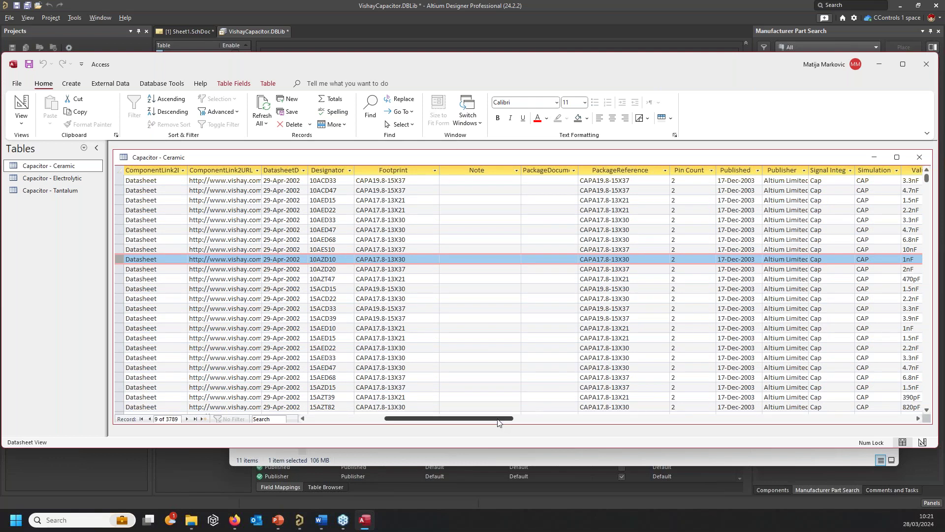
drag(495, 421, 521, 421)
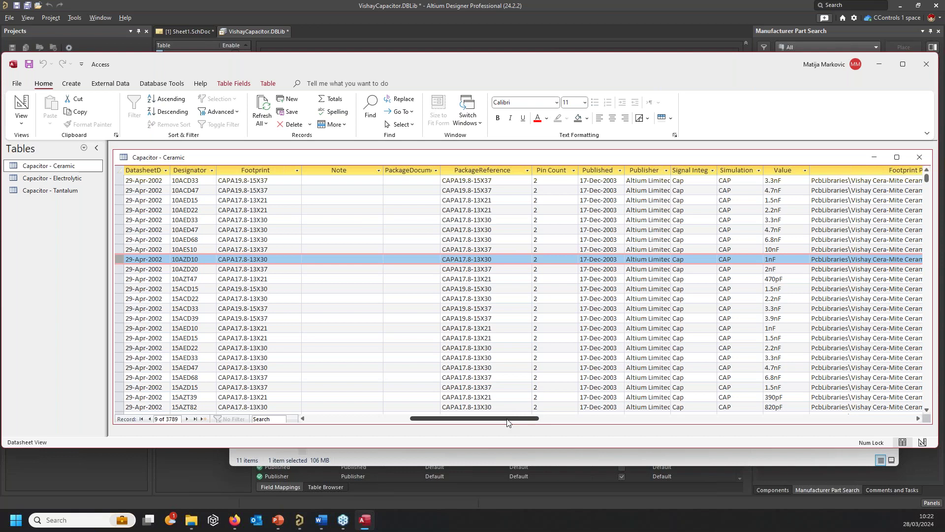
drag(511, 423, 605, 438)
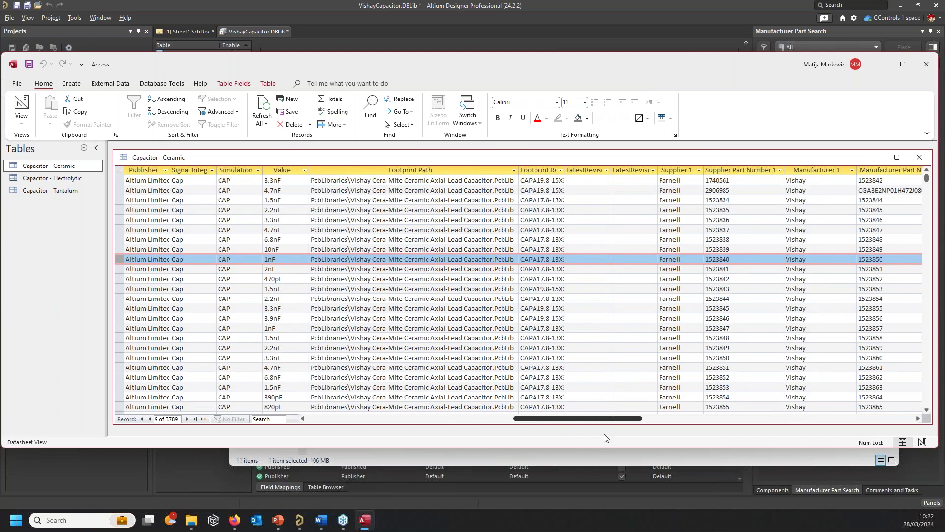
drag(605, 437, 600, 438)
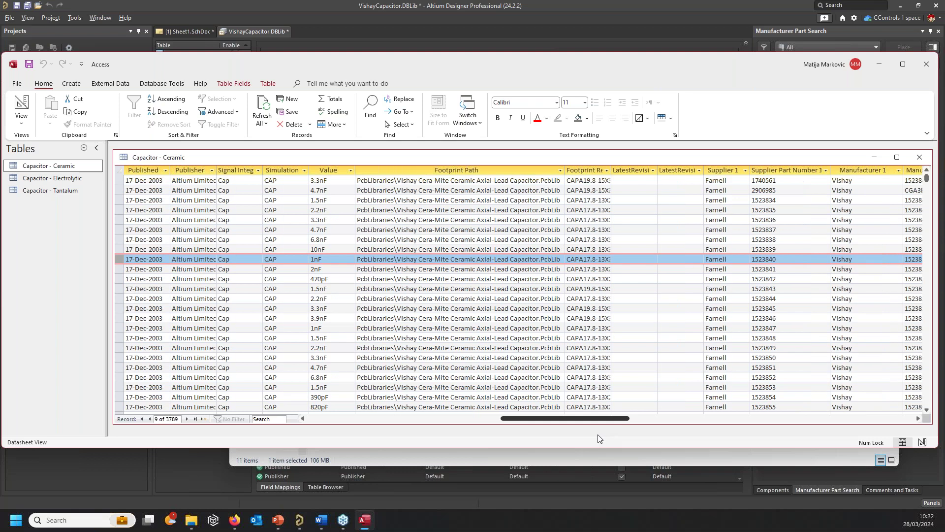
drag(599, 438, 389, 445)
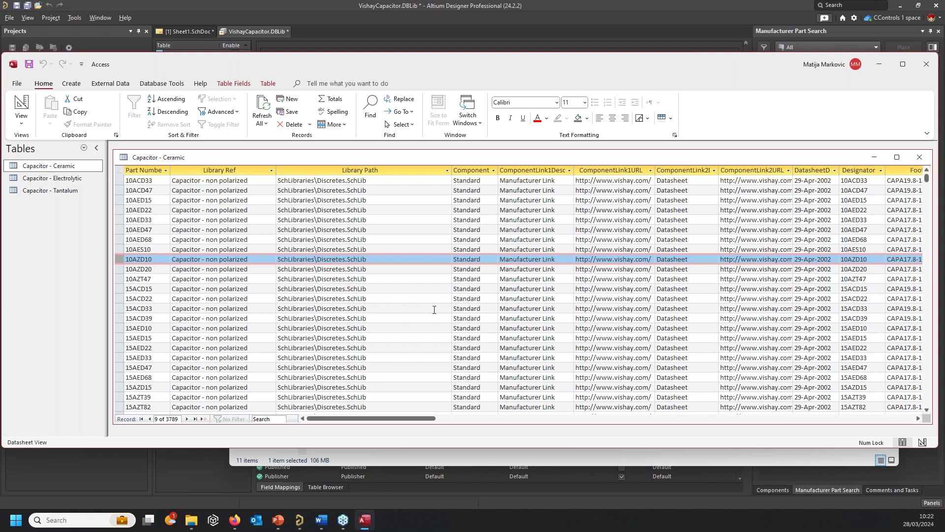
Inspect the Library Path entry of 10AED22, the PackageReference values from 10ACD33 to 15AZT39, and the table's final price and supplier columns
click(447, 211)
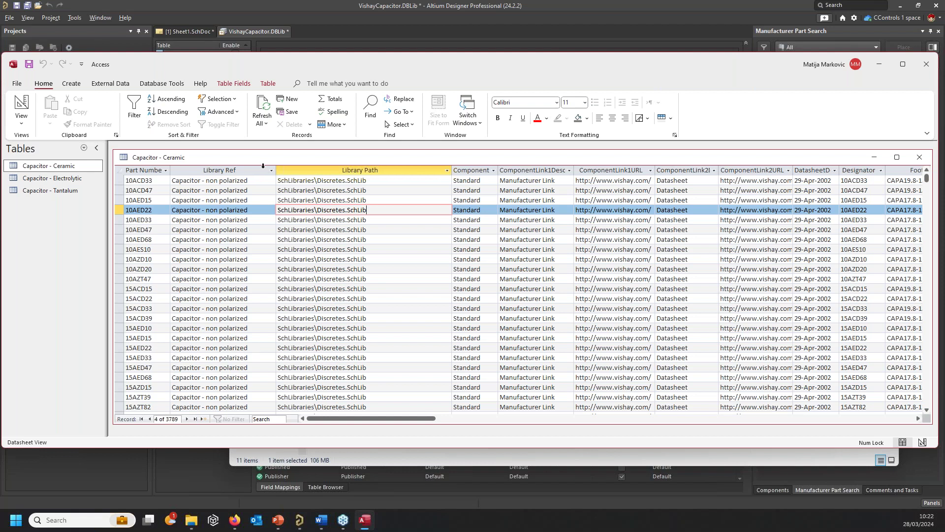
drag(430, 420, 509, 421)
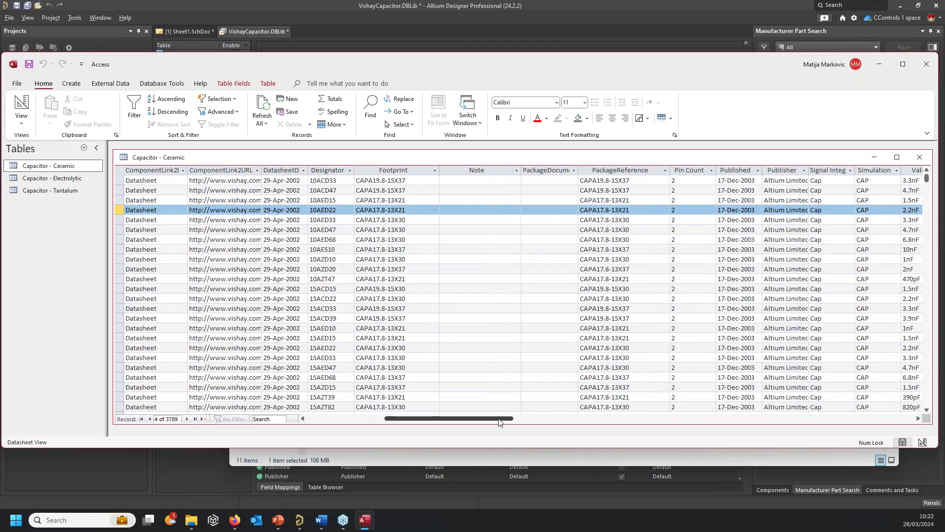
click(605, 180)
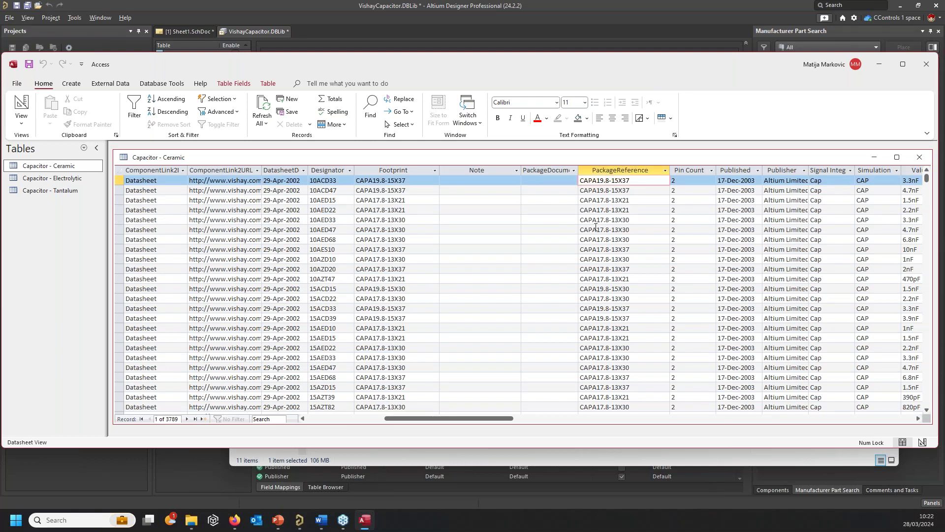
shift+click(617, 394)
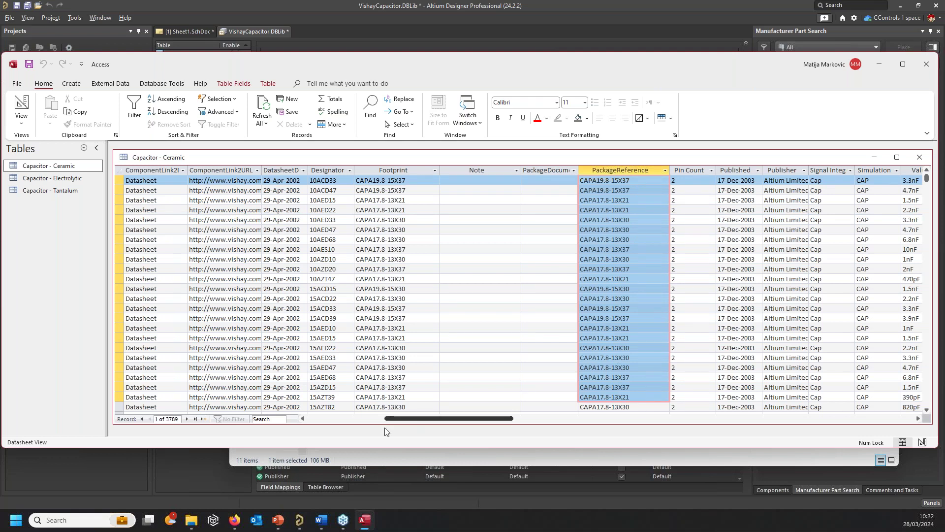
scroll(385, 427, left, 5)
drag(383, 422, 737, 406)
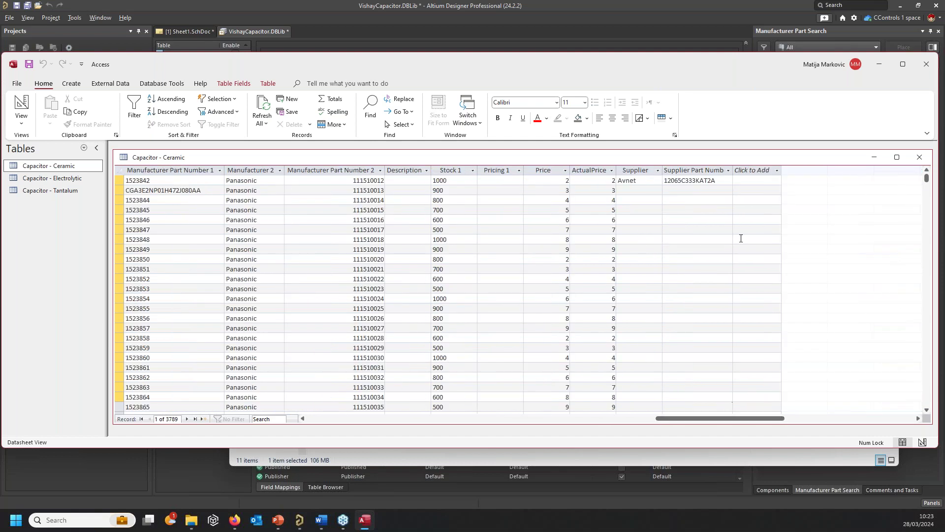
Check which field types are offered for adding a new column at the end of the ceramic capacitor table
click(752, 171)
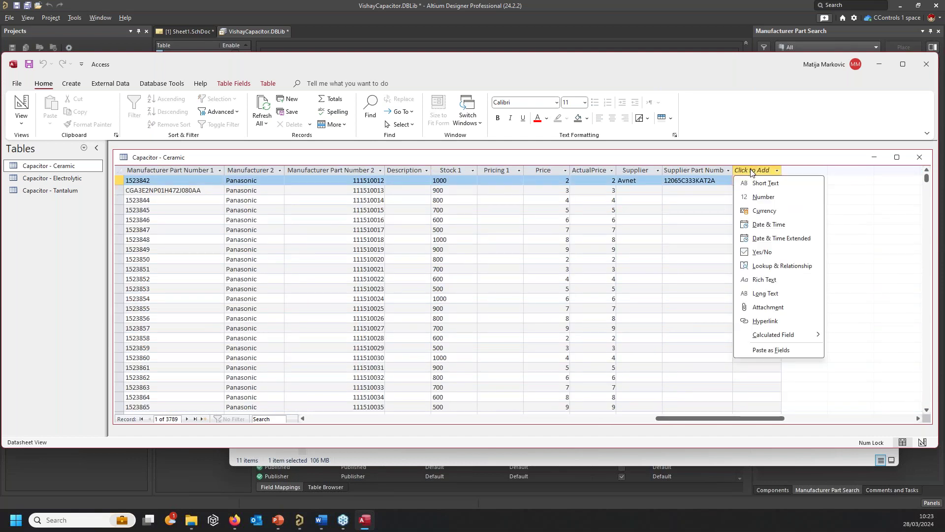
click(751, 172)
click(750, 172)
click(676, 285)
Switch to Altium Designer and bring up the Sheet1.SchDoc schematic with the capacitor network
click(220, 45)
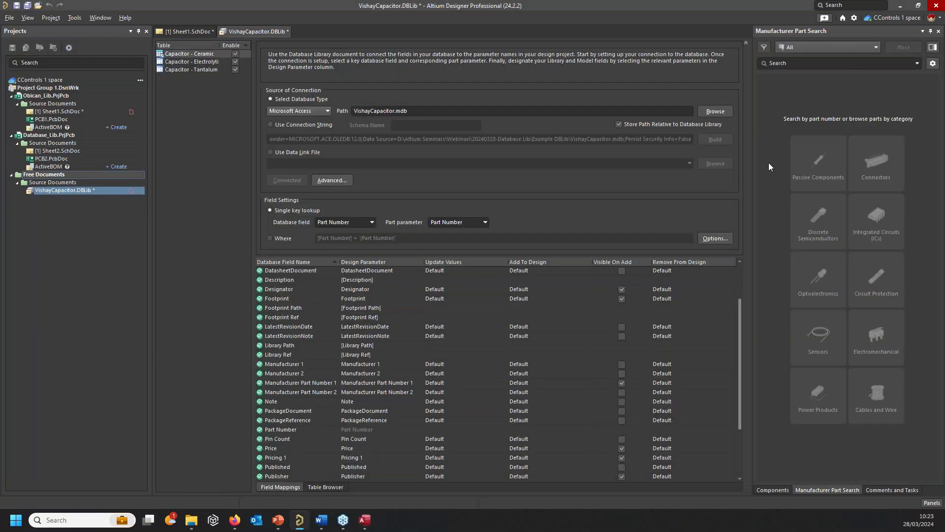
click(198, 32)
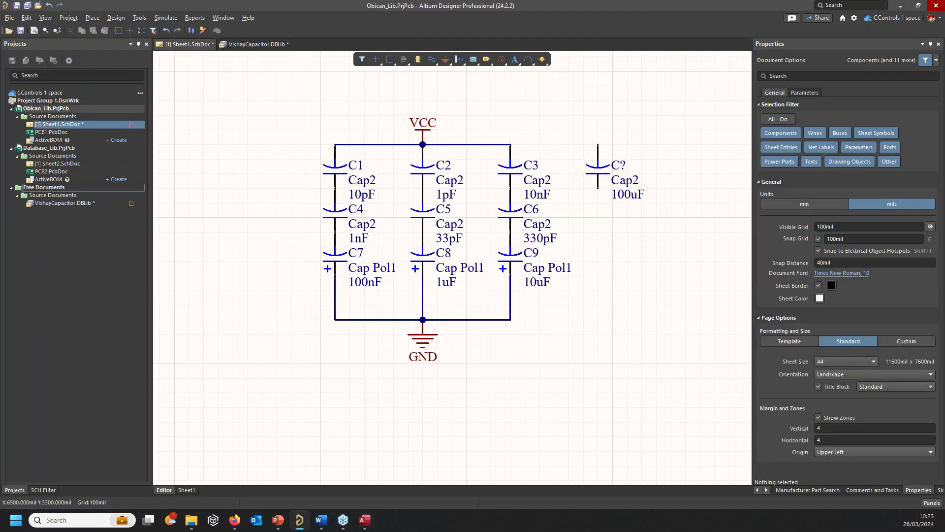
key(alt+Tab)
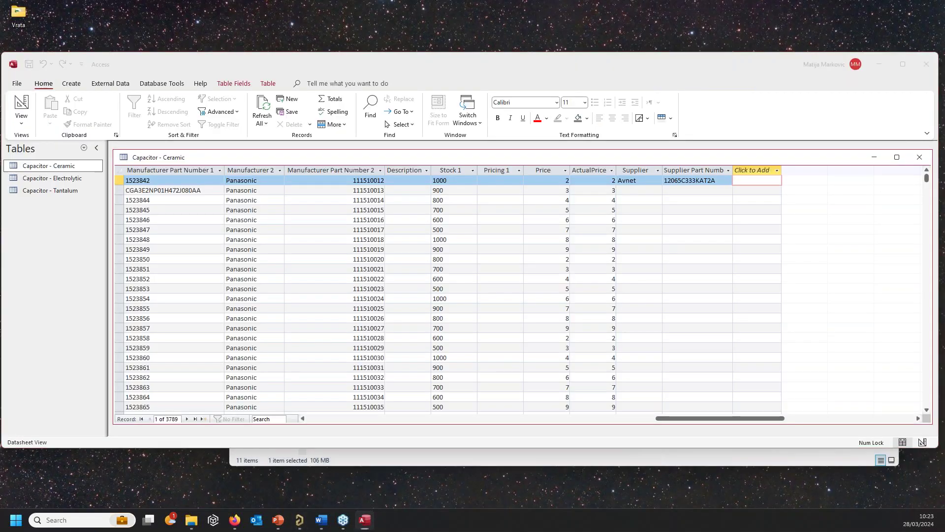
key(alt+Tab)
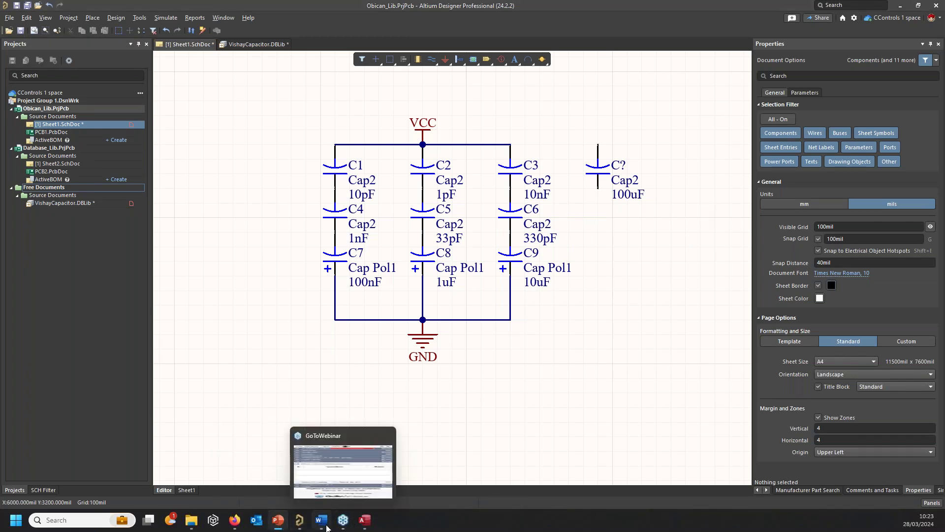
Switch back to Access and review the new-column data types for the ceramic table without adding a field
mouse_move(275, 522)
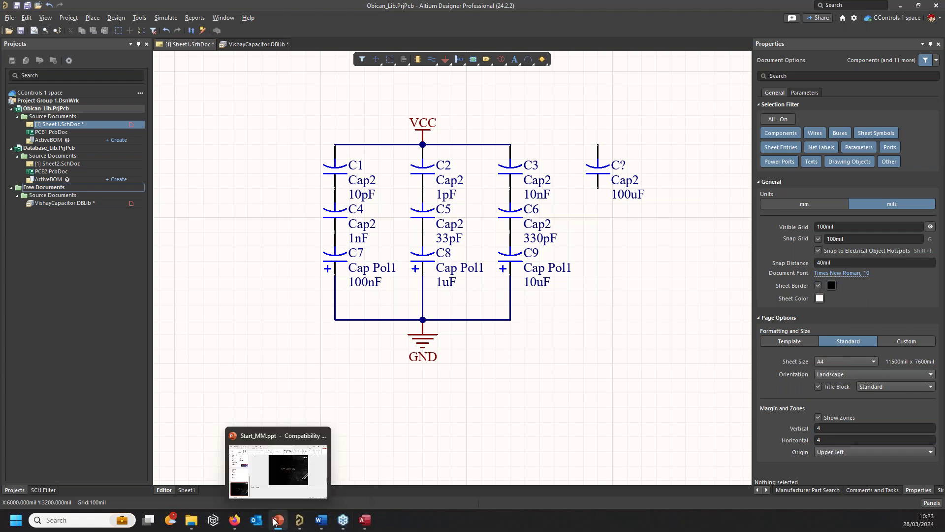
click(364, 520)
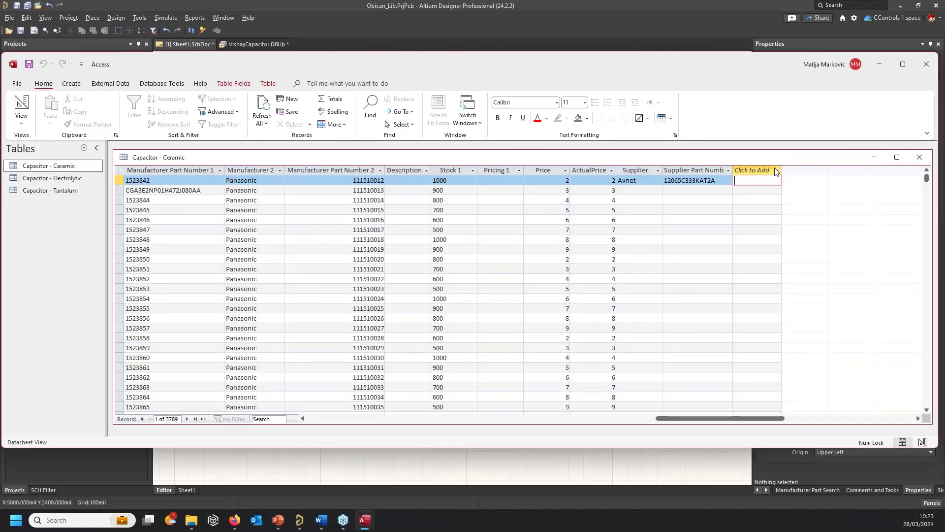
click(758, 170)
click(759, 171)
click(759, 171)
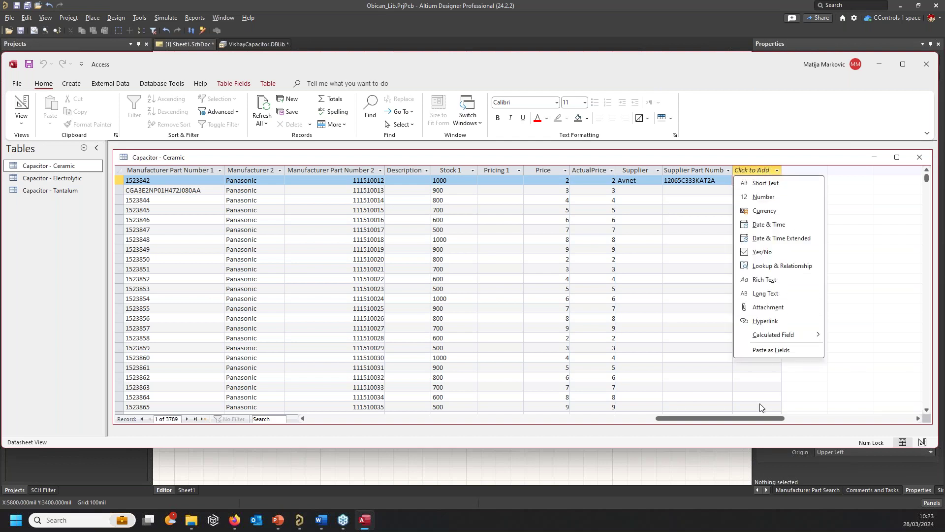
click(820, 399)
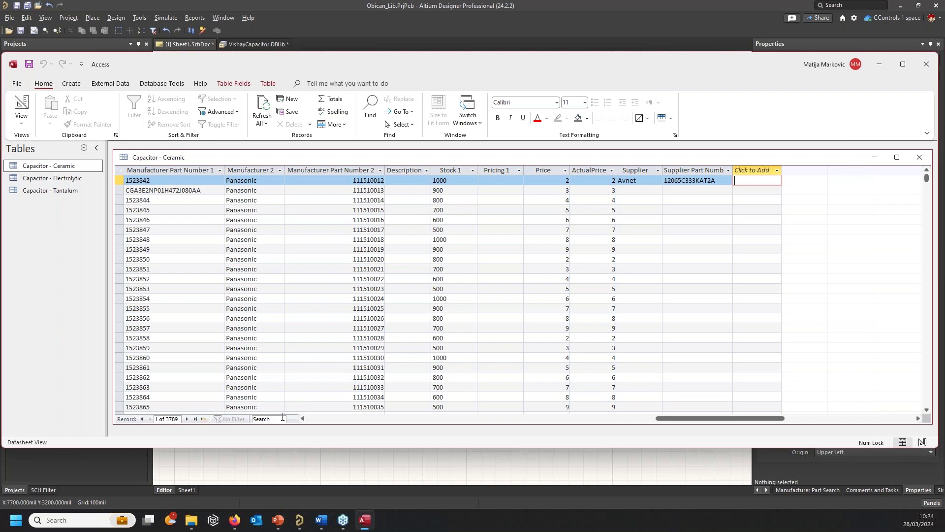
Open the Capacitor - Electrolytic and Capacitor - Tantalum tables alongside the ceramic table to view their records
click(33, 168)
click(52, 179)
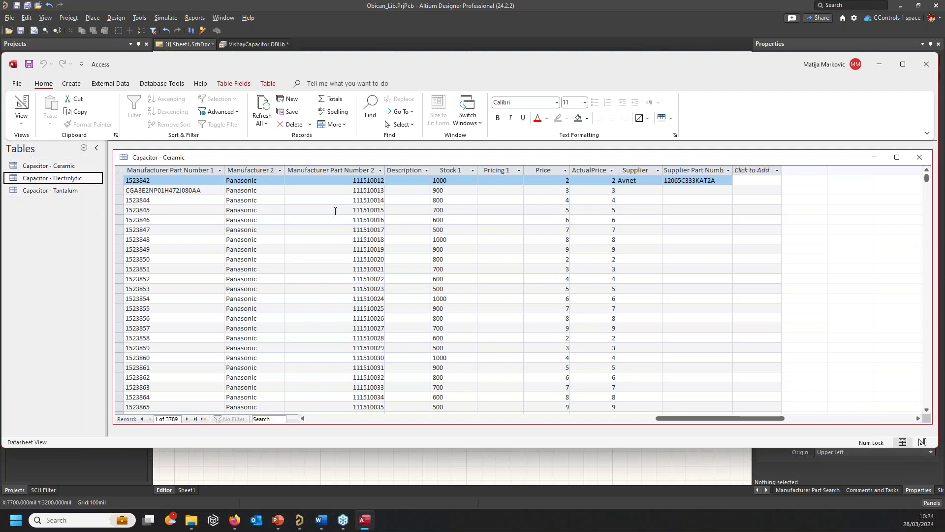
double_click(55, 179)
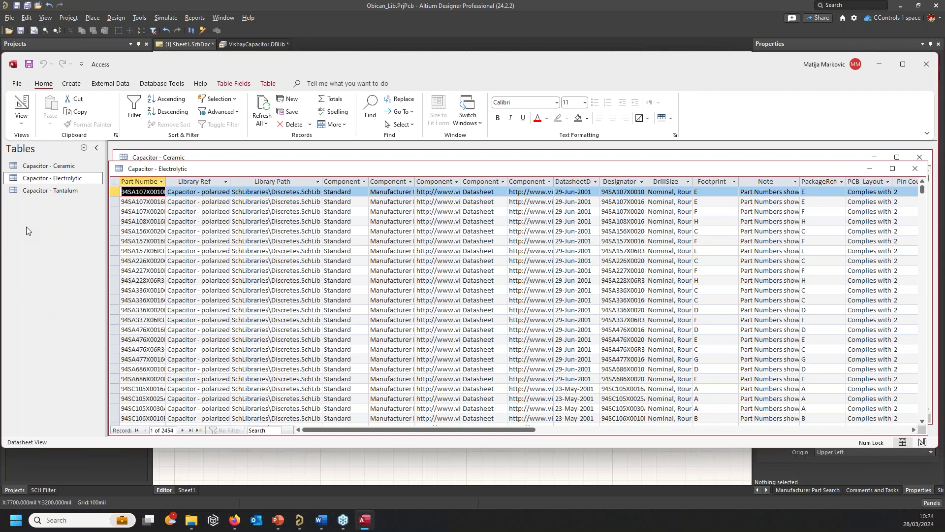
click(28, 194)
double_click(28, 192)
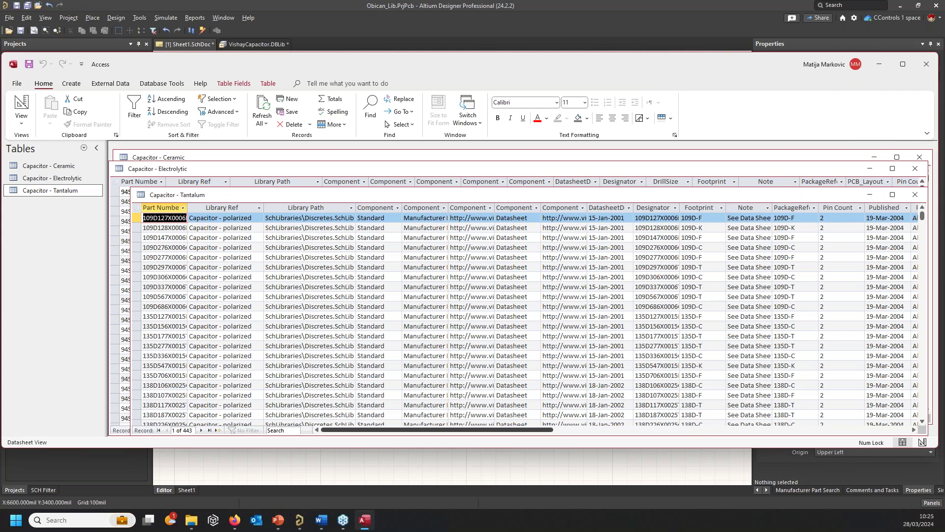
Switch to Altium Designer and create a new Database Library, reviewing the SVN Database Library and Database Link File types before creating it
click(421, 478)
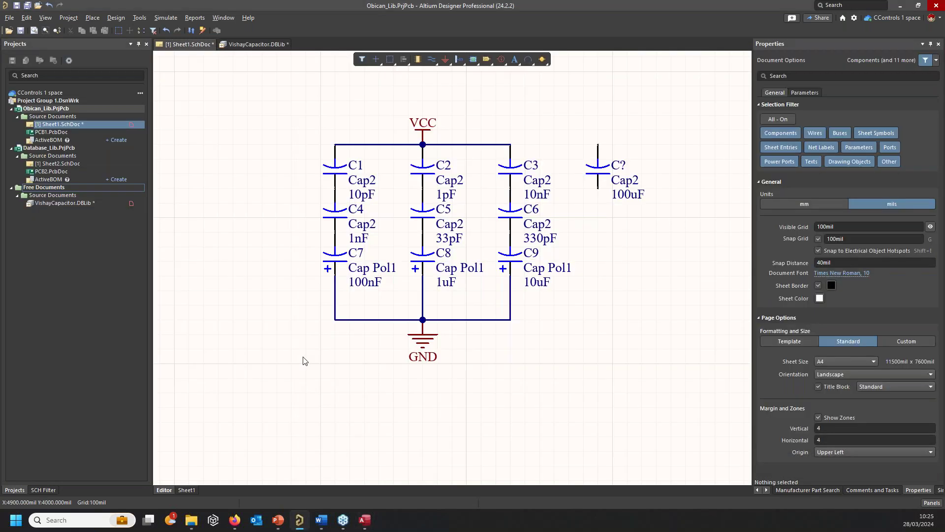
click(61, 278)
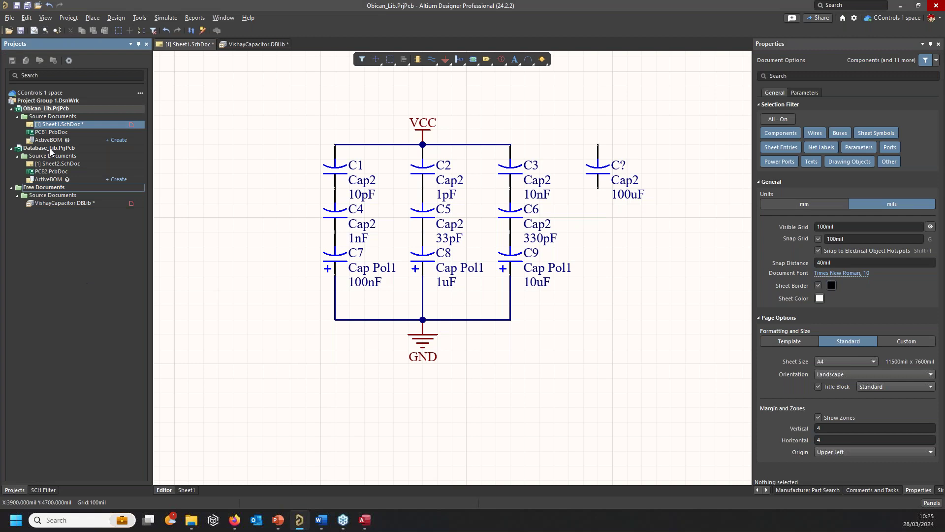
click(10, 19)
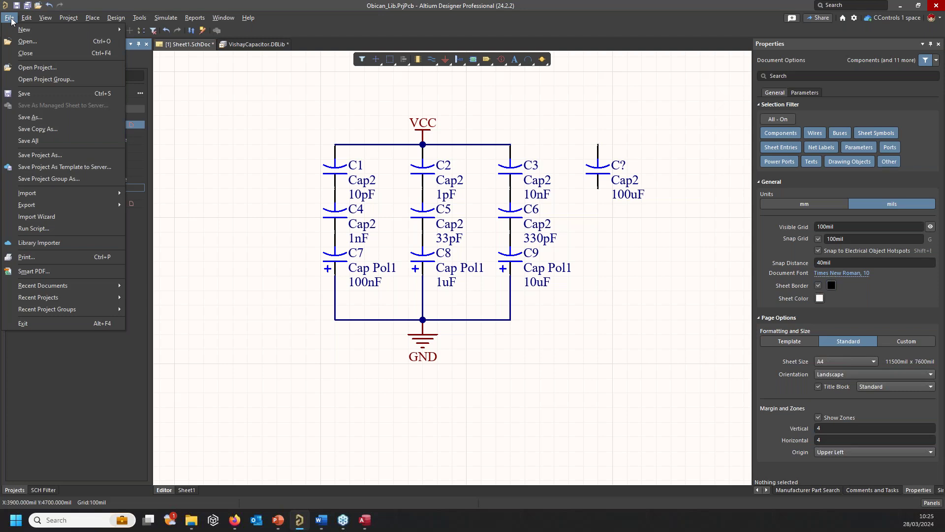
click(10, 19)
click(10, 19)
mouse_move(67, 32)
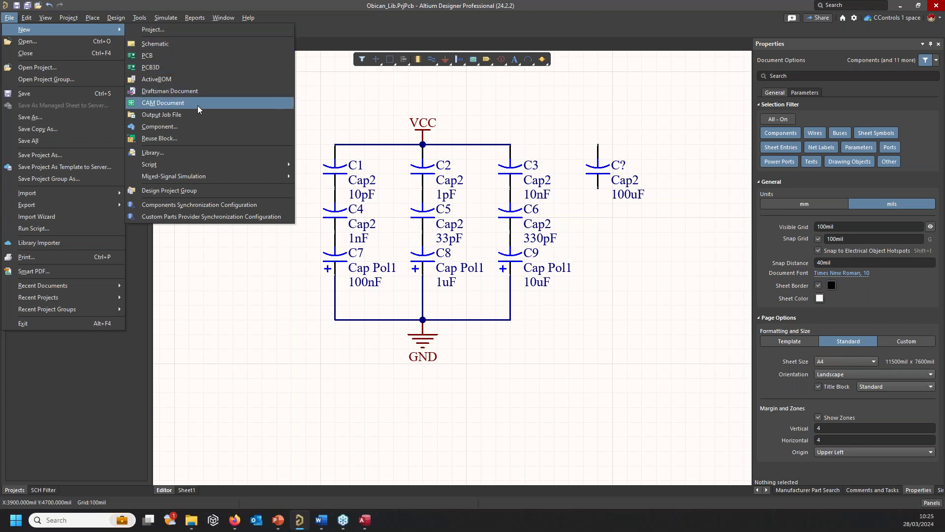
click(207, 152)
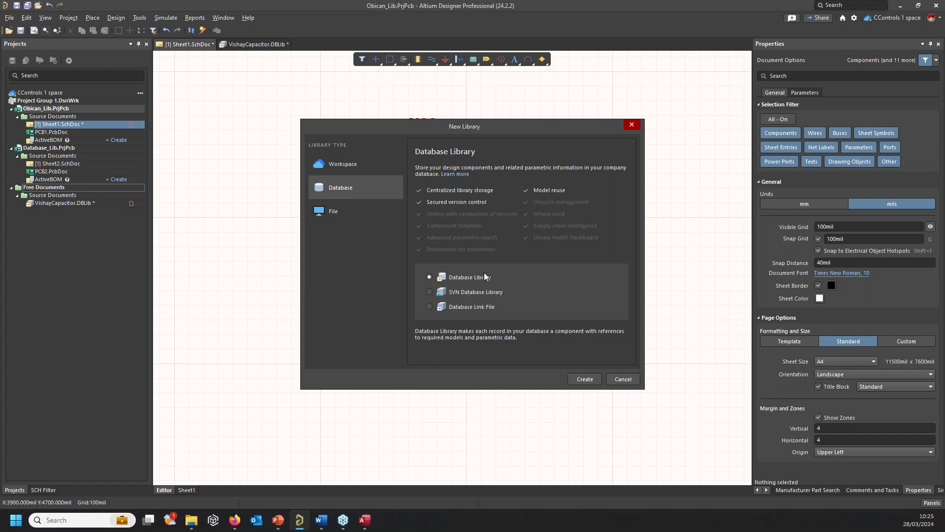
click(469, 294)
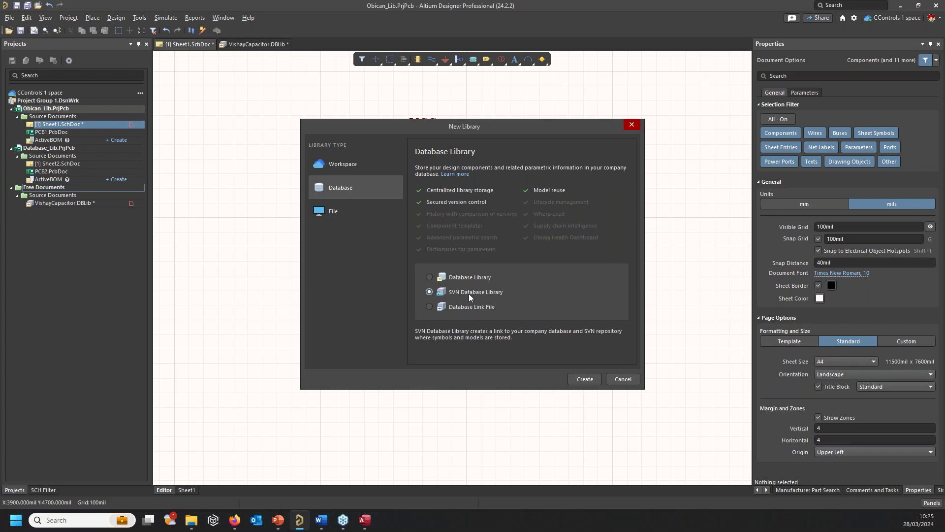
click(470, 308)
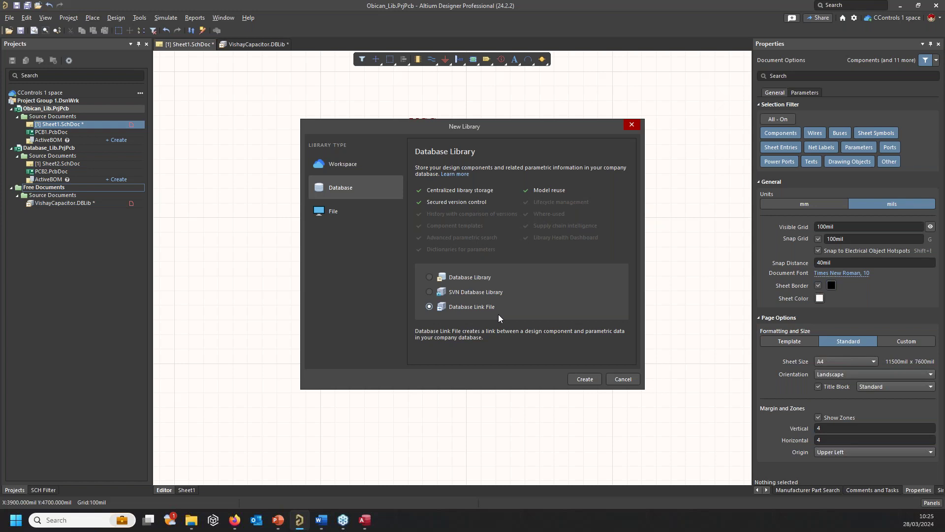
click(459, 280)
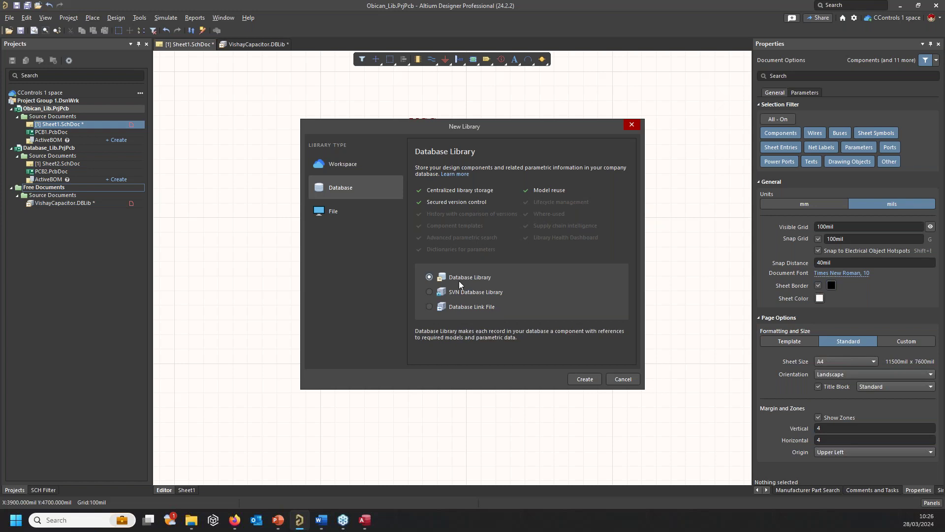
click(584, 380)
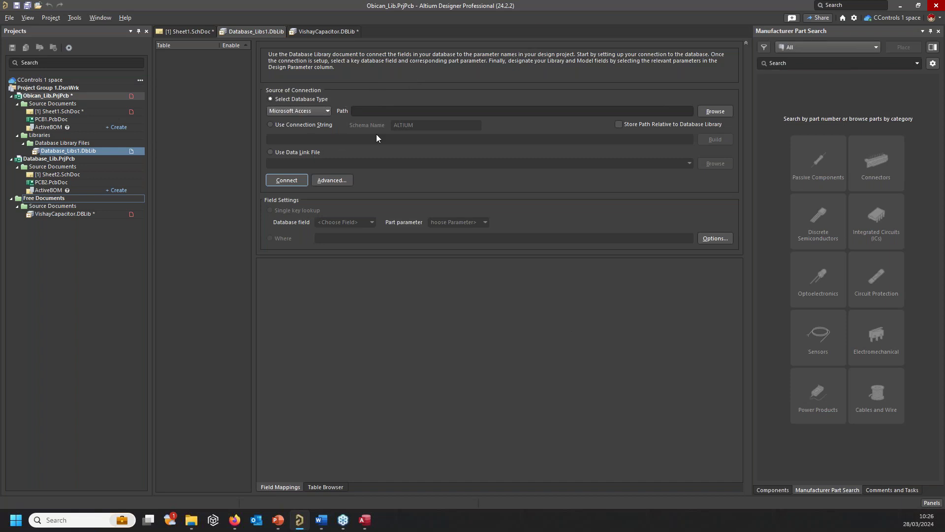
Connect the new Database_Libs1.DbLib to the Microsoft Access database VishayCapacitor.mdb from the Example DBLib folder
click(313, 112)
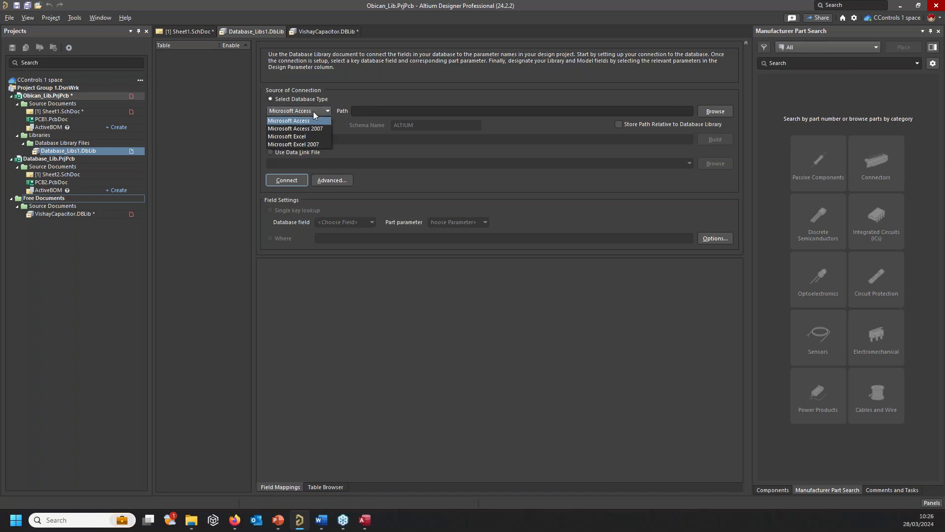
click(353, 98)
click(471, 111)
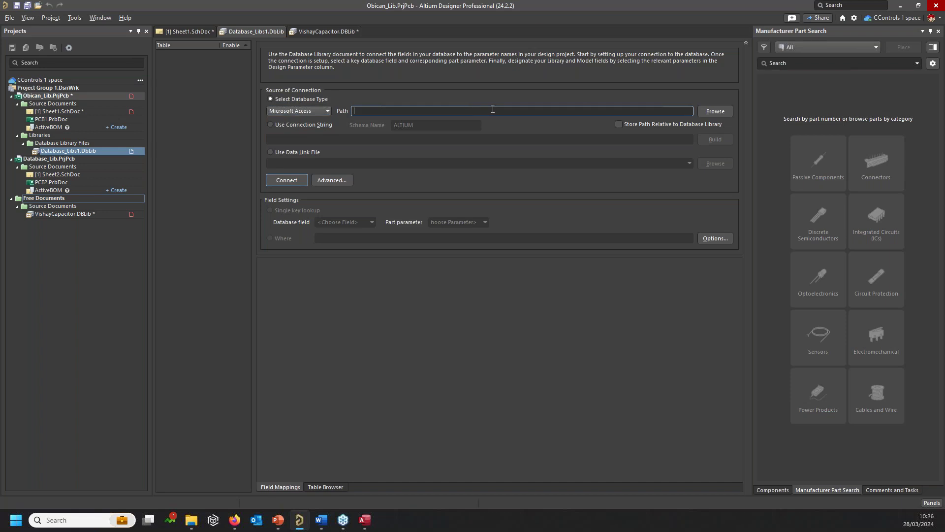
click(715, 112)
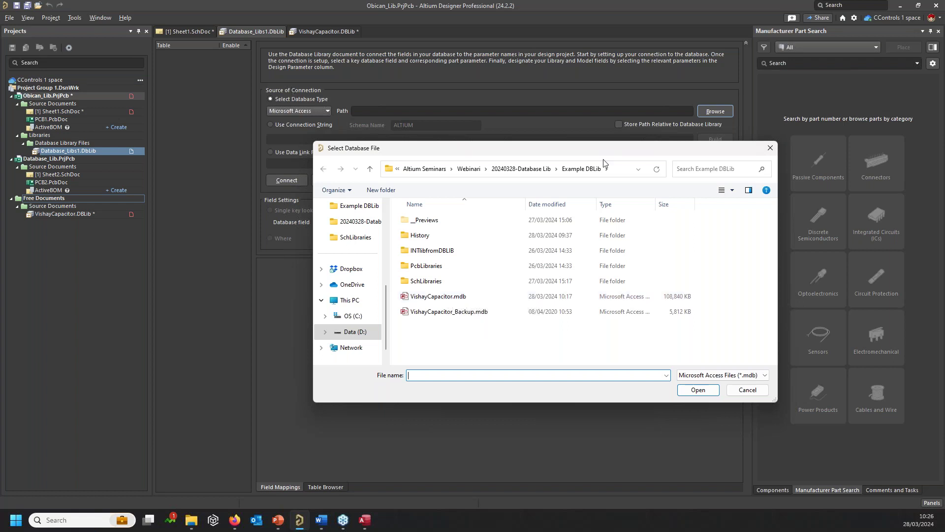
double_click(438, 296)
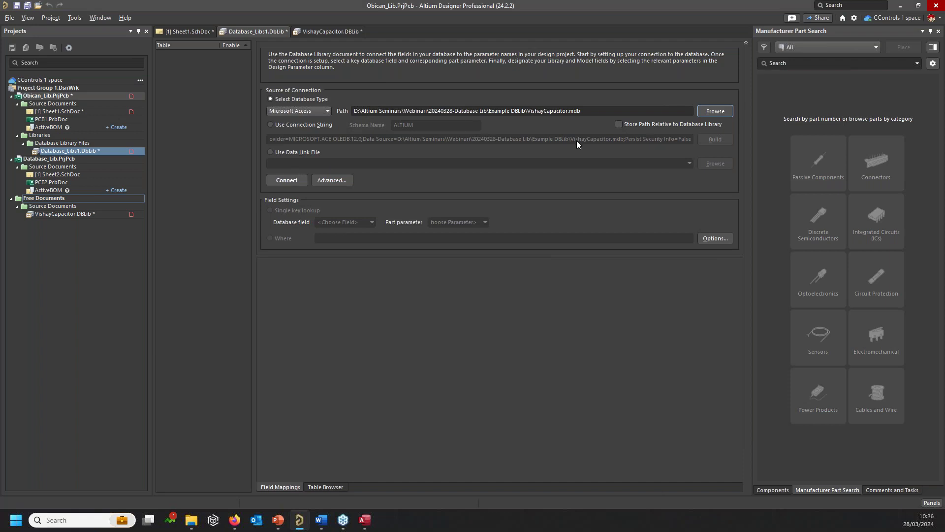
click(288, 181)
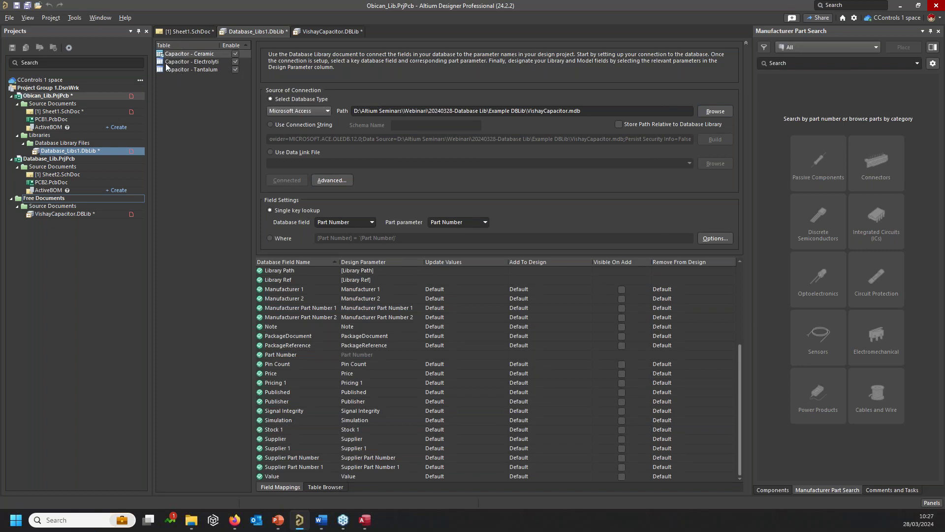
Show the field mappings of the Capacitor - Tantalum table, sort them by Design Parameter, and review the Footprint, Price and Value parameters
click(236, 70)
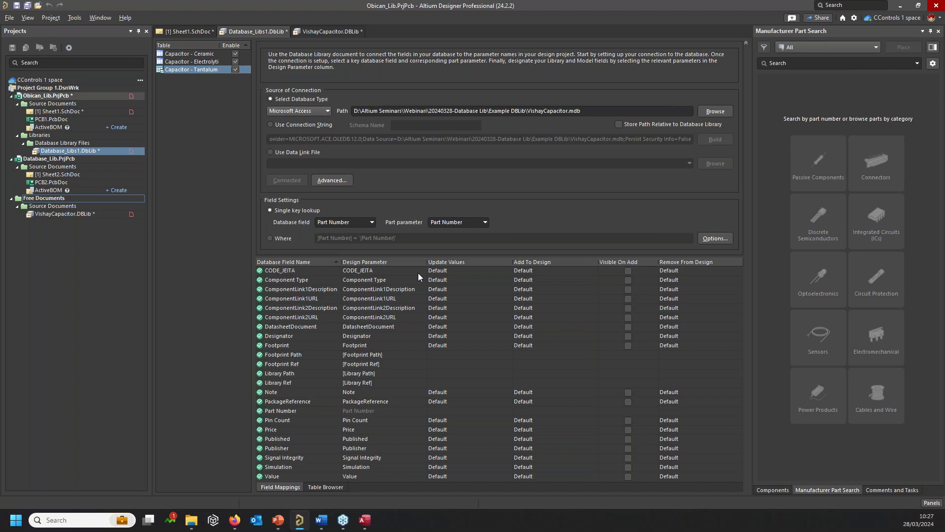
click(302, 271)
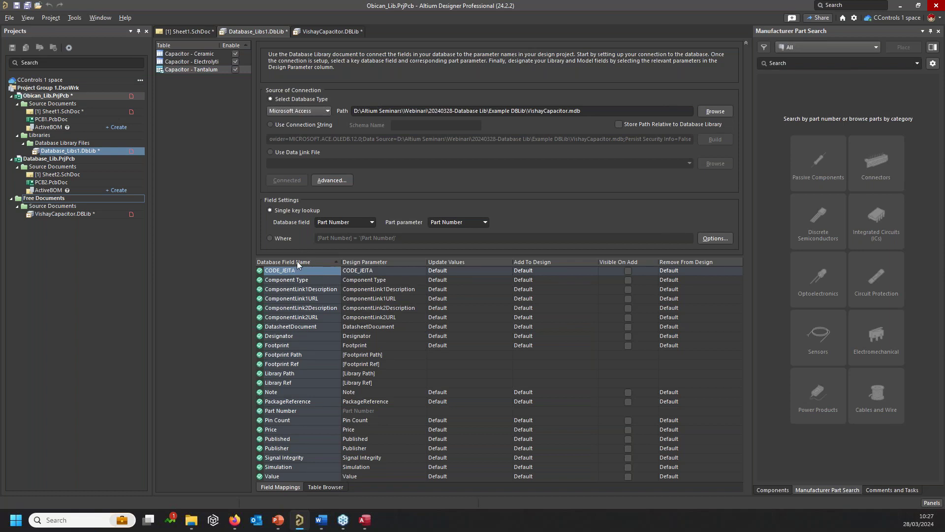
click(401, 261)
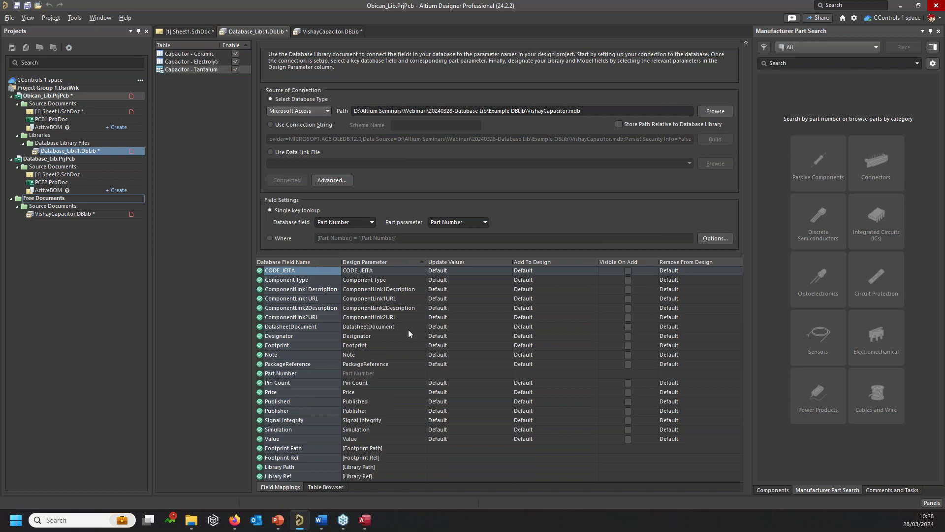
click(361, 344)
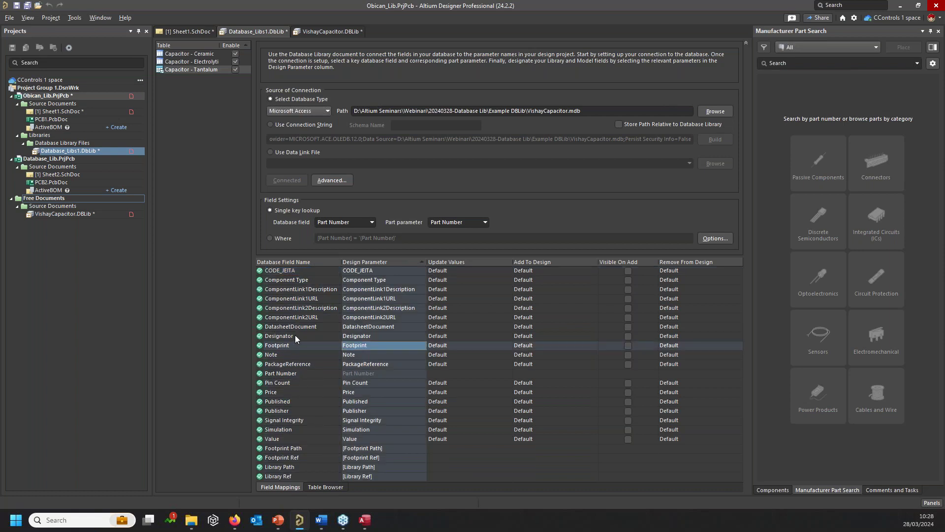
click(383, 393)
click(364, 440)
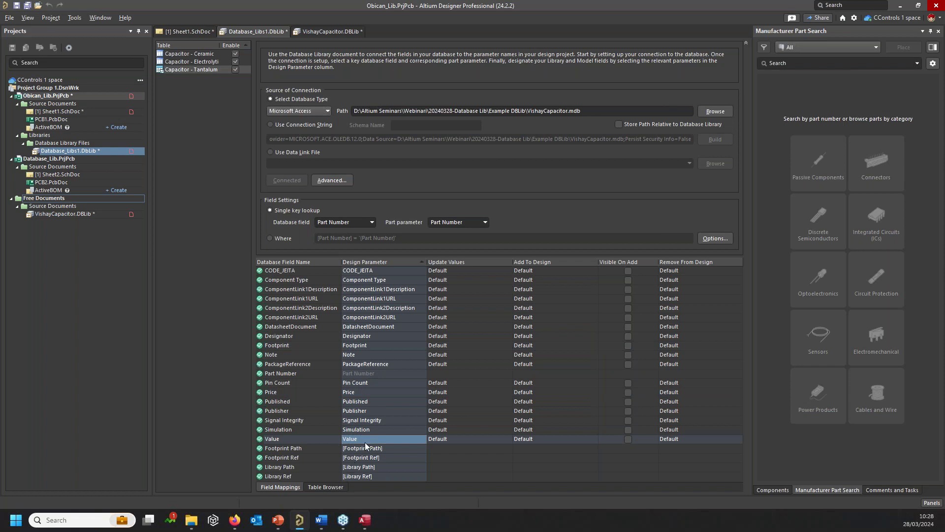
Review the Footprint Path, Footprint Ref, Library Path and Library Ref mappings, including the design parameters available for Footprint Path
click(391, 448)
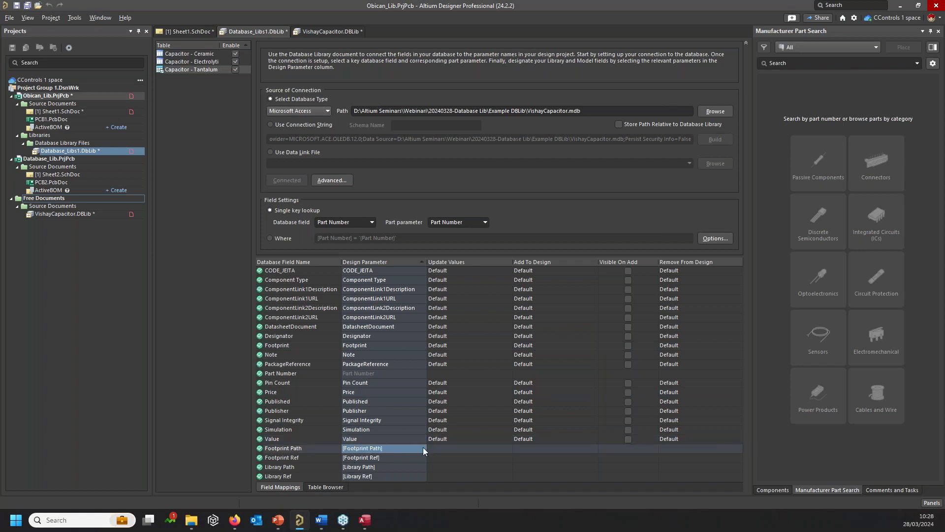
click(392, 466)
click(402, 476)
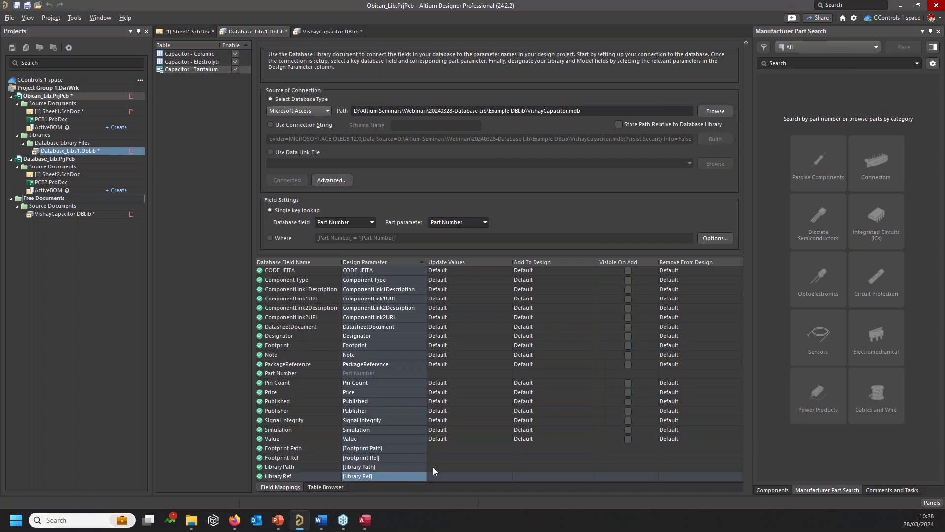
shift+click(409, 448)
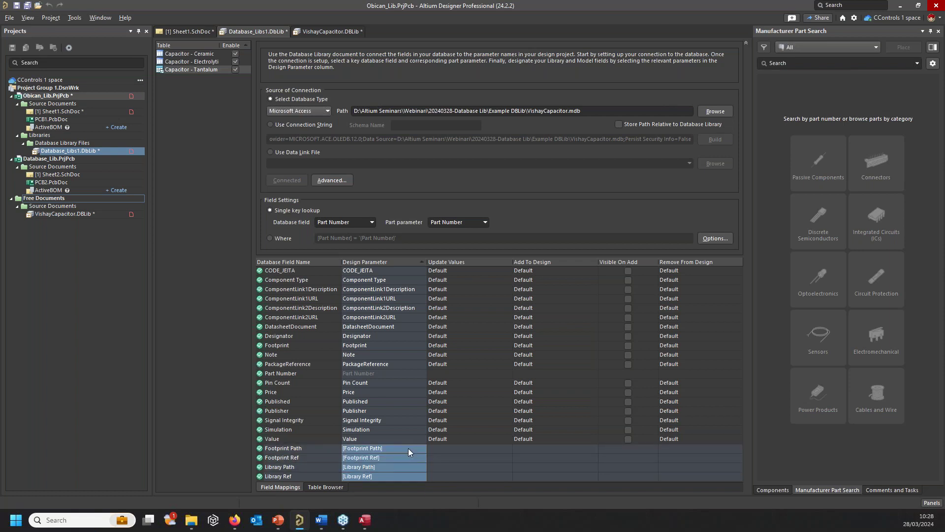
click(408, 448)
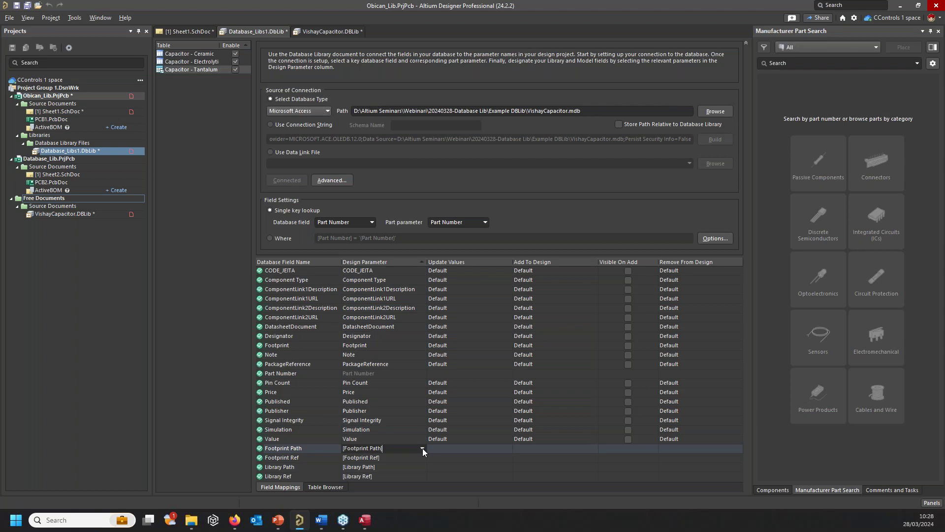
click(422, 448)
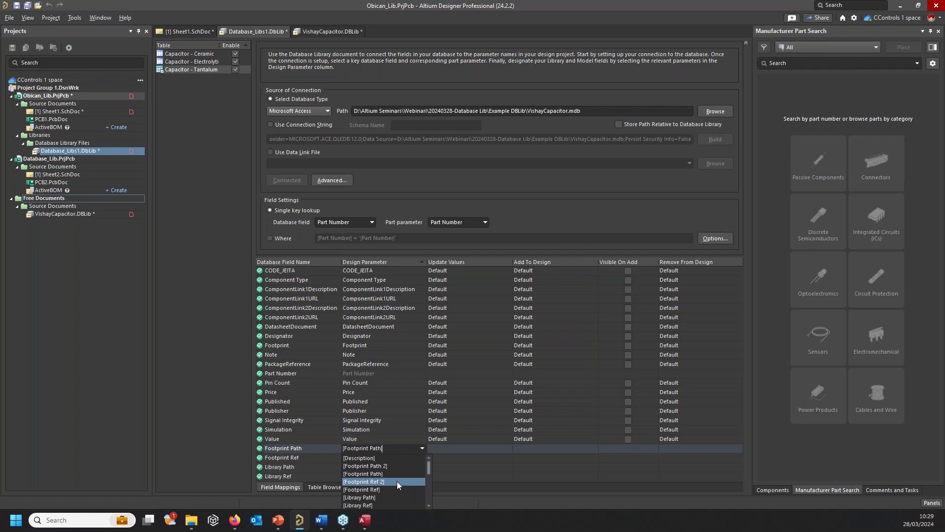
click(413, 451)
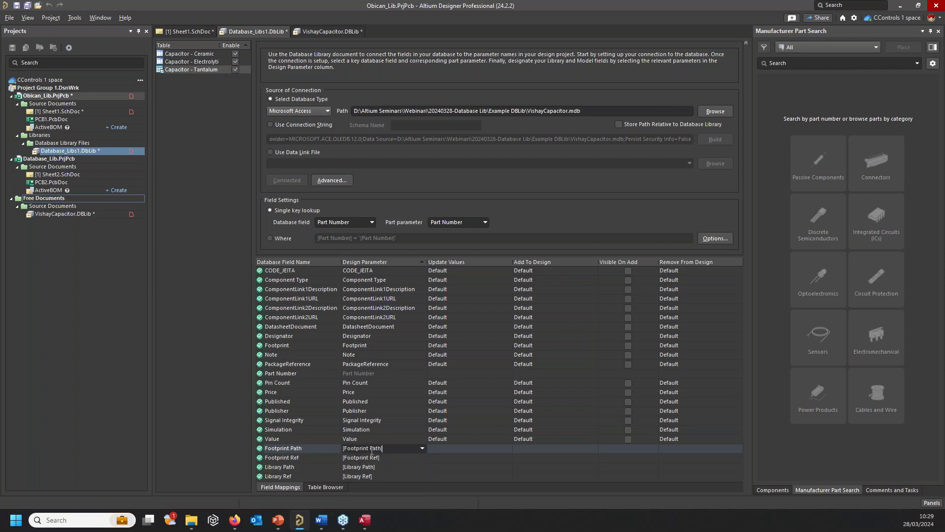
click(402, 458)
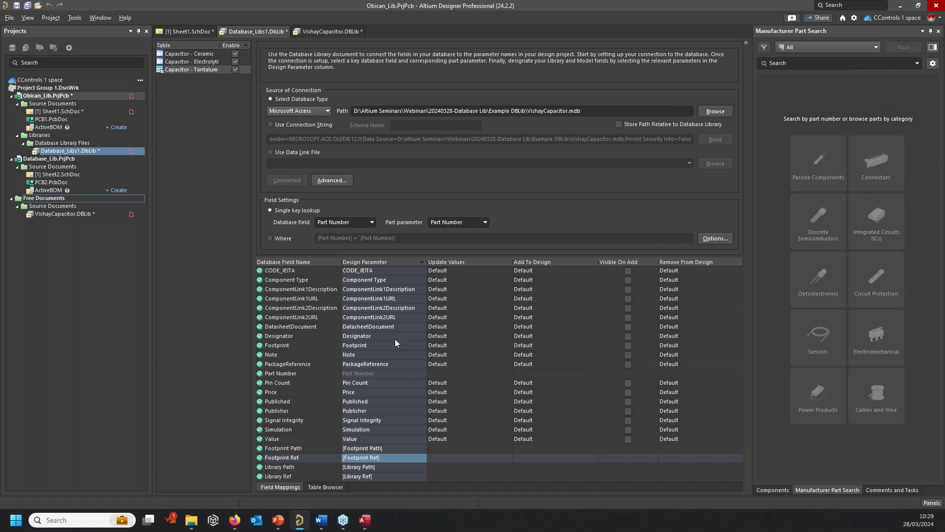
Browse the Capacitor - Tantalum table records and set the Price of part 109D127X0006F to 10, committing the change
click(326, 486)
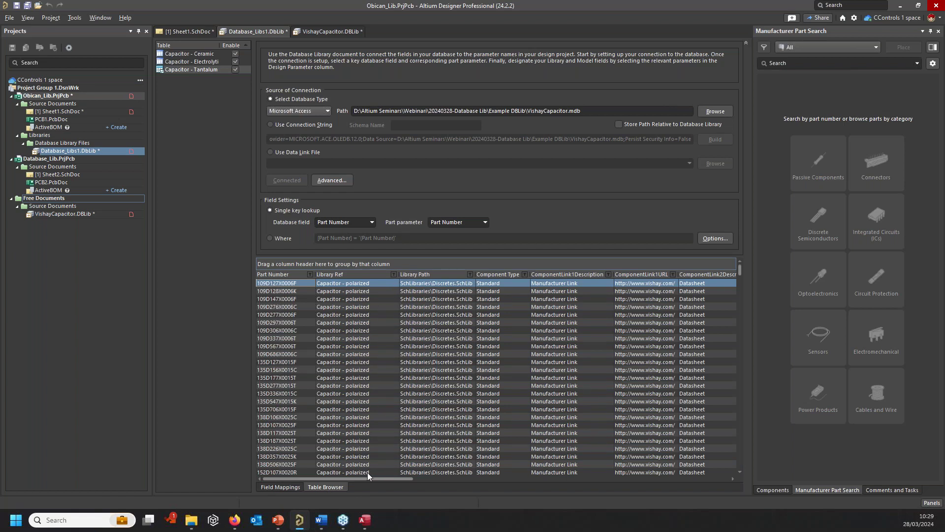
drag(362, 480, 712, 498)
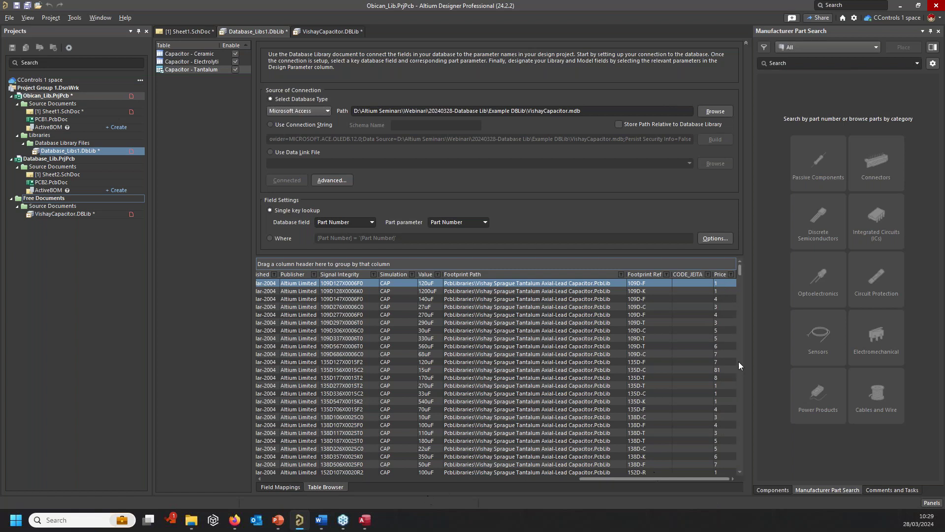
click(719, 284)
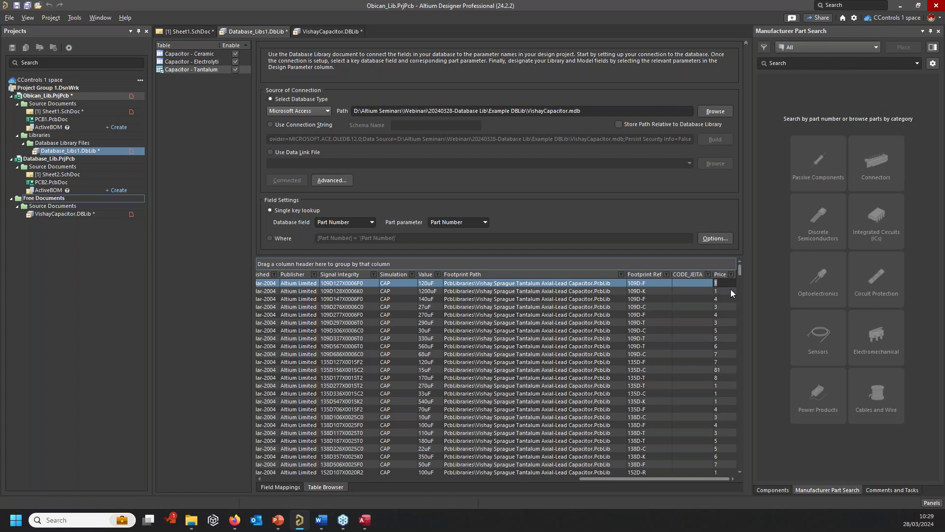
click(724, 283)
text(0)
click(524, 315)
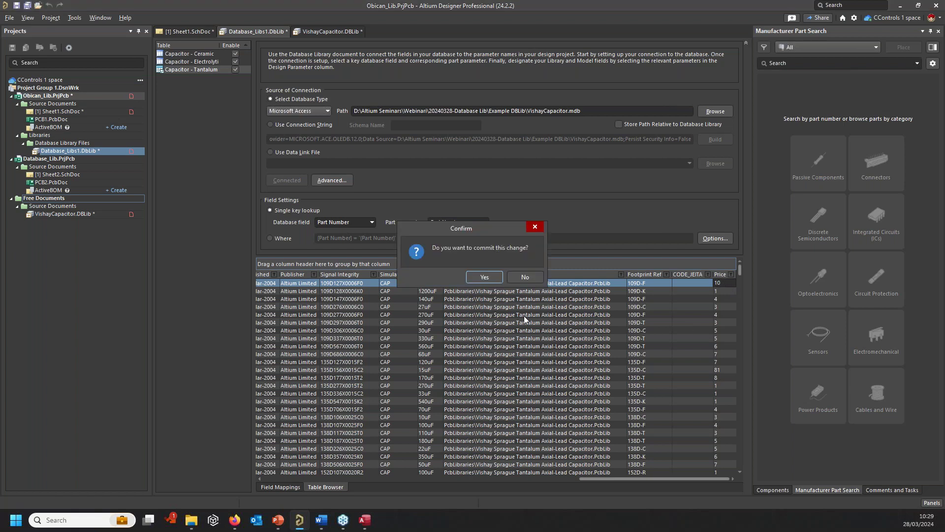
click(484, 277)
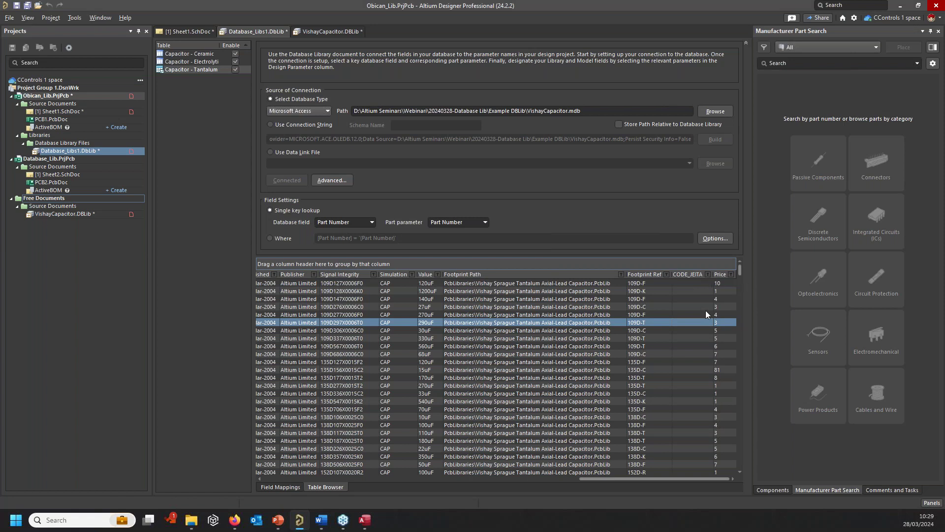
Examine the part numbers, library references, library paths and manufacturer links of the tantalum capacitor records
drag(621, 478, 288, 474)
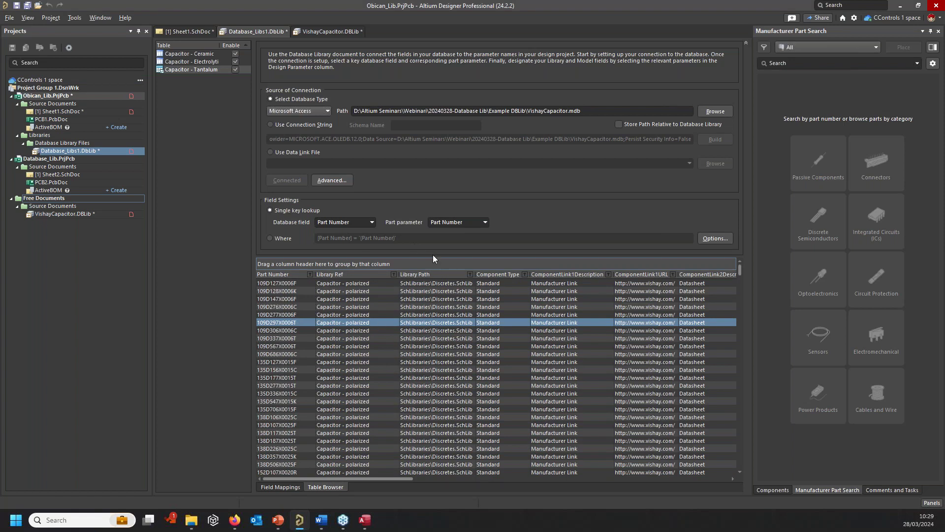
click(543, 359)
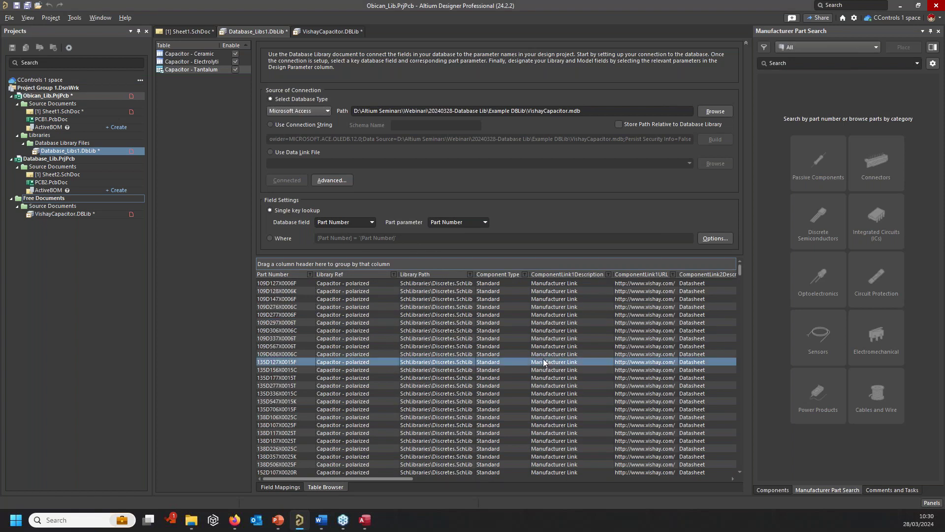
click(553, 418)
click(560, 330)
click(561, 307)
click(453, 362)
click(375, 339)
click(353, 397)
click(352, 436)
drag(389, 477, 384, 504)
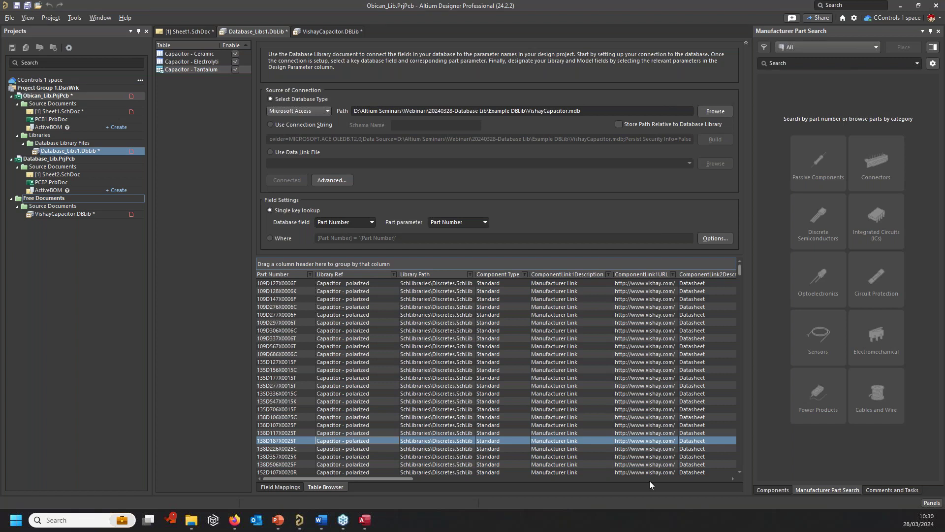
Save Database_Libs1.DbLib as "WEbinar Demo" in the Example DBLib folder and close it
right_click(244, 31)
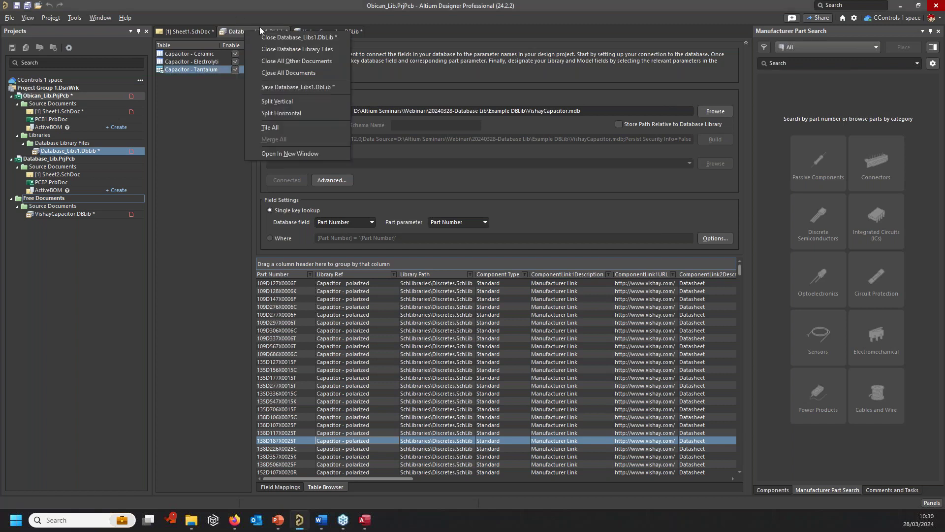
click(284, 38)
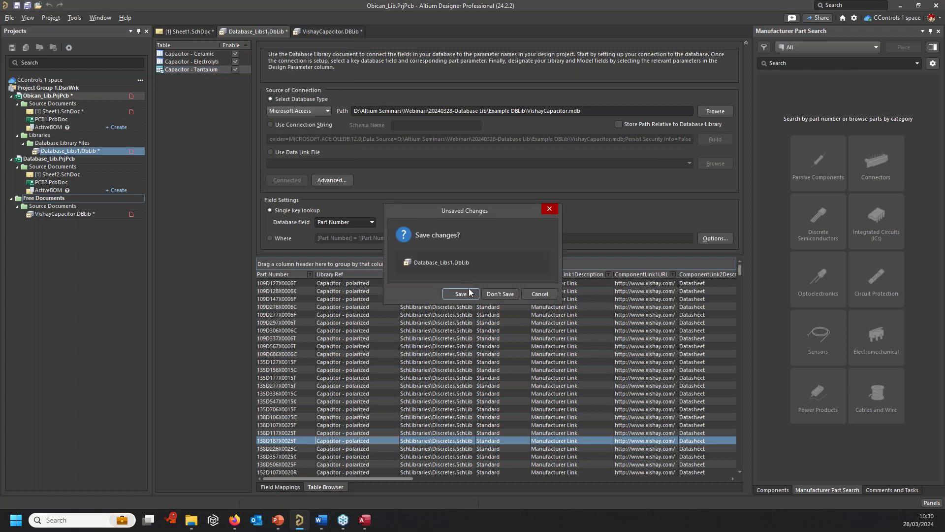
click(462, 293)
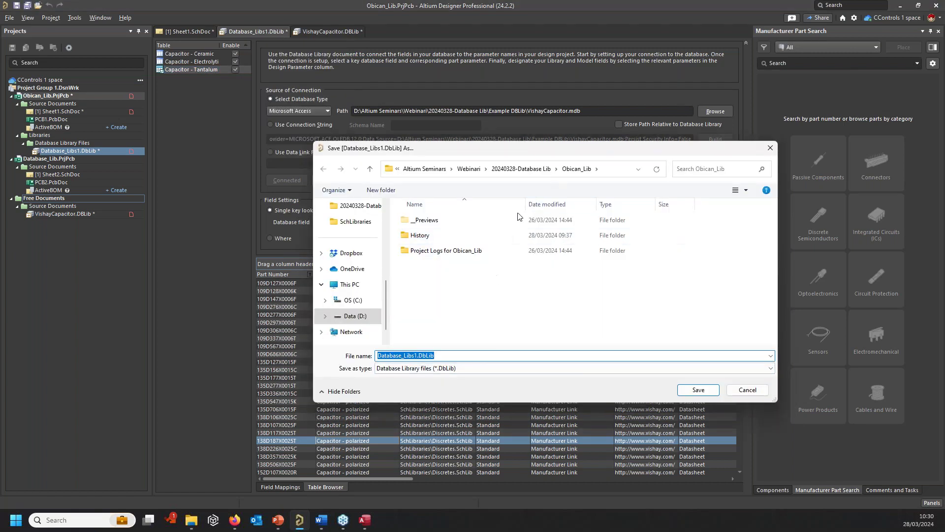
click(548, 171)
double_click(441, 236)
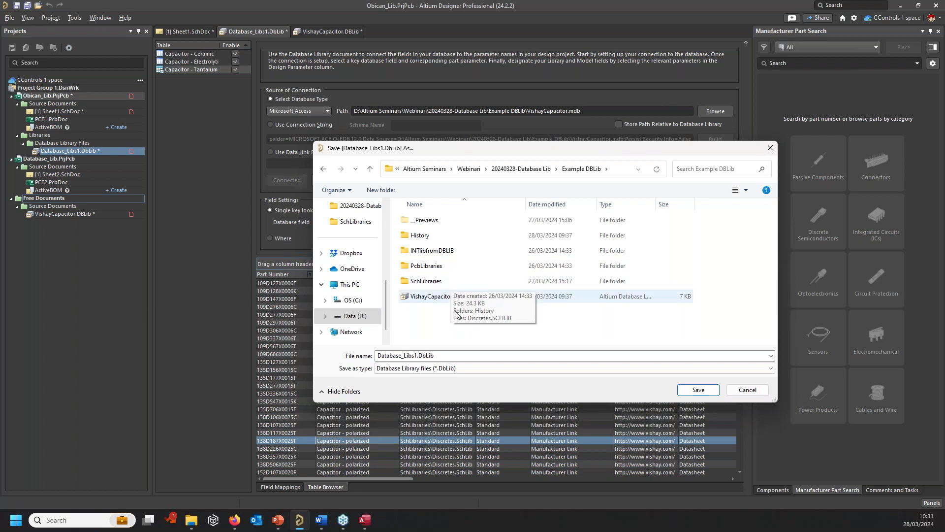
double_click(449, 358)
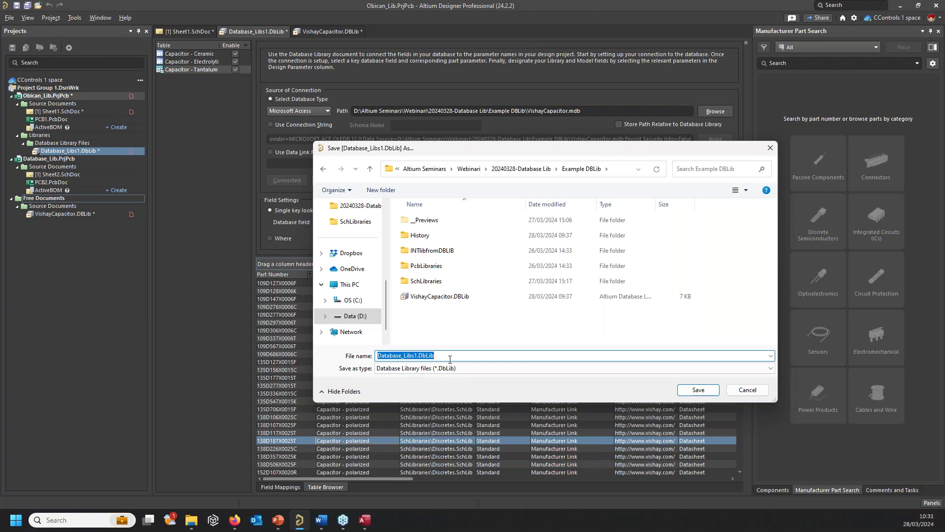
text(WEbinar Demo)
click(704, 391)
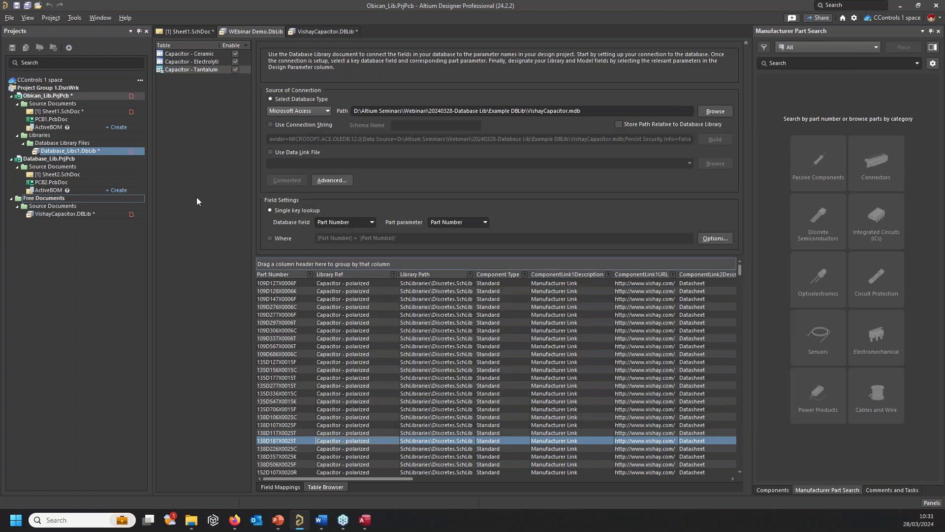
key(ctrl+F4)
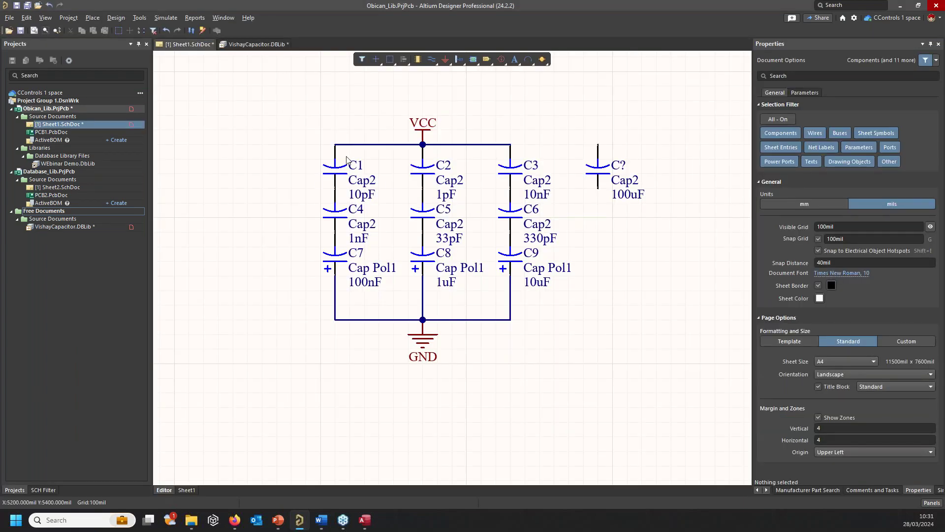
Open Sheet2.SchDoc of the Database_Lib project and list the component libraries available for placement
double_click(46, 188)
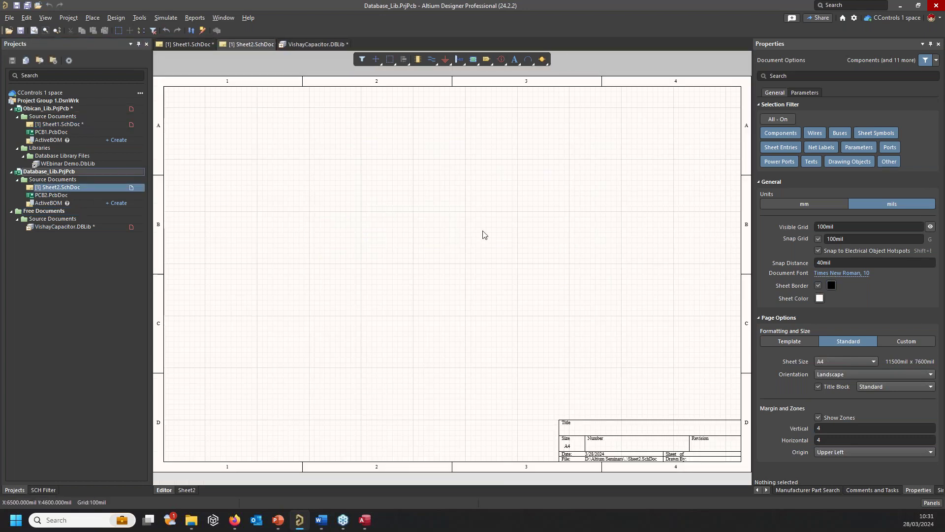
click(758, 489)
click(793, 489)
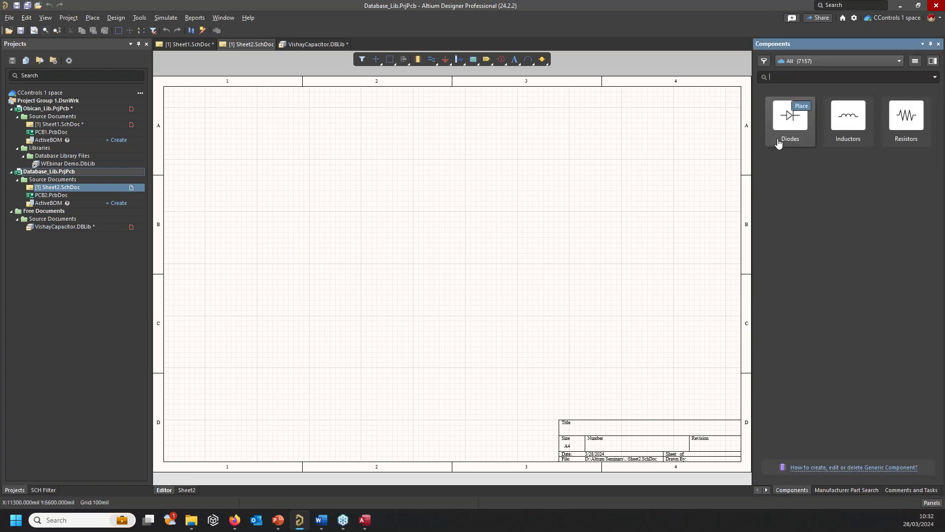
click(831, 62)
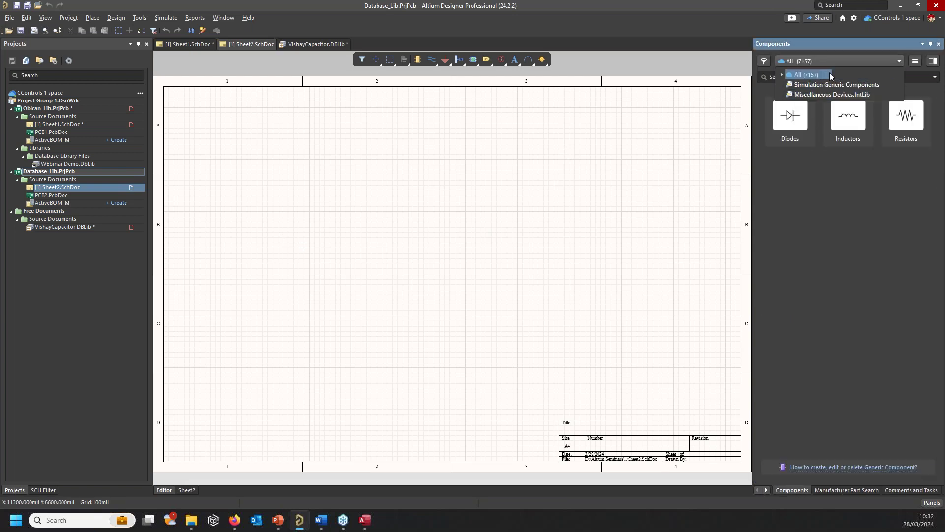
Open the Libraries Preferences and compare the project libraries with the installed libraries
click(914, 64)
click(915, 63)
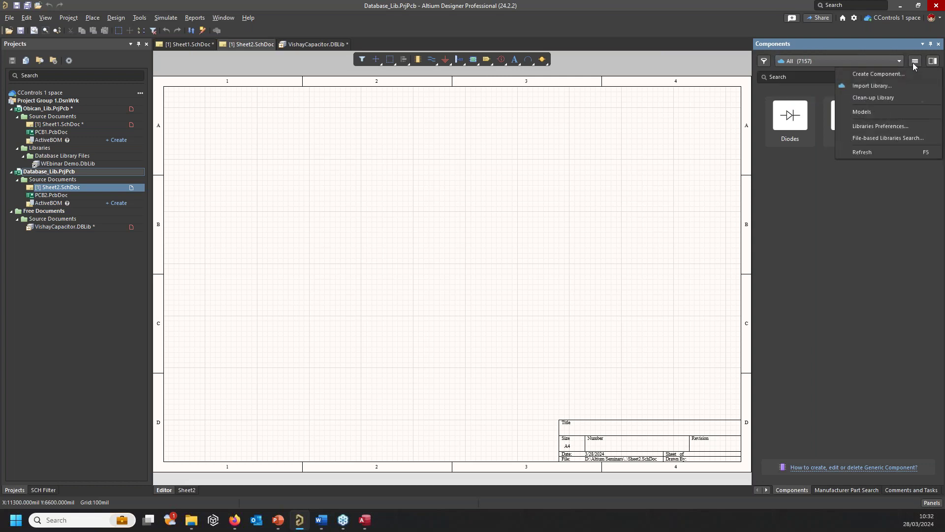
click(895, 128)
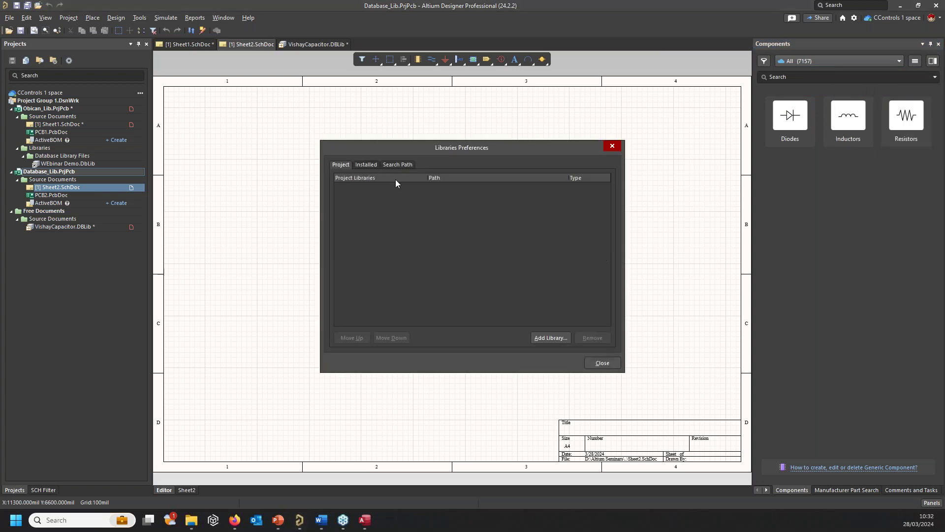
click(372, 168)
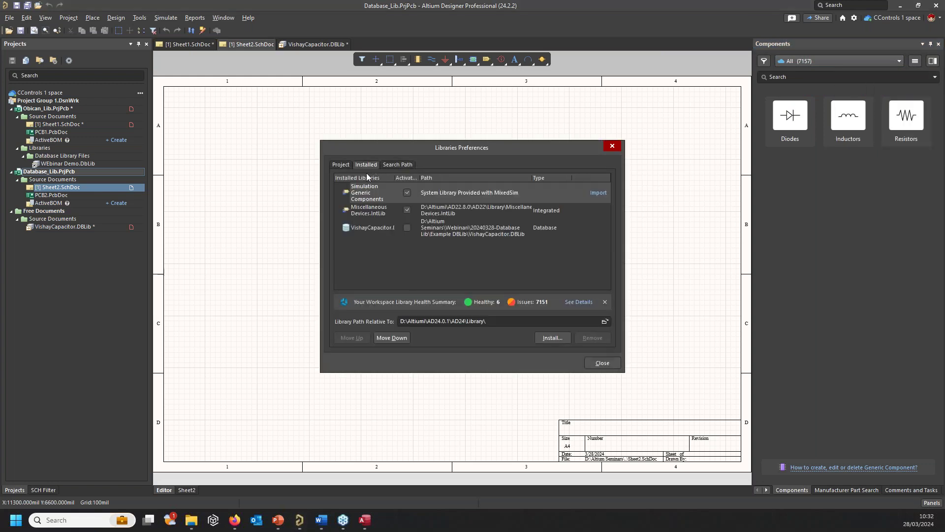
click(345, 164)
click(366, 166)
click(345, 165)
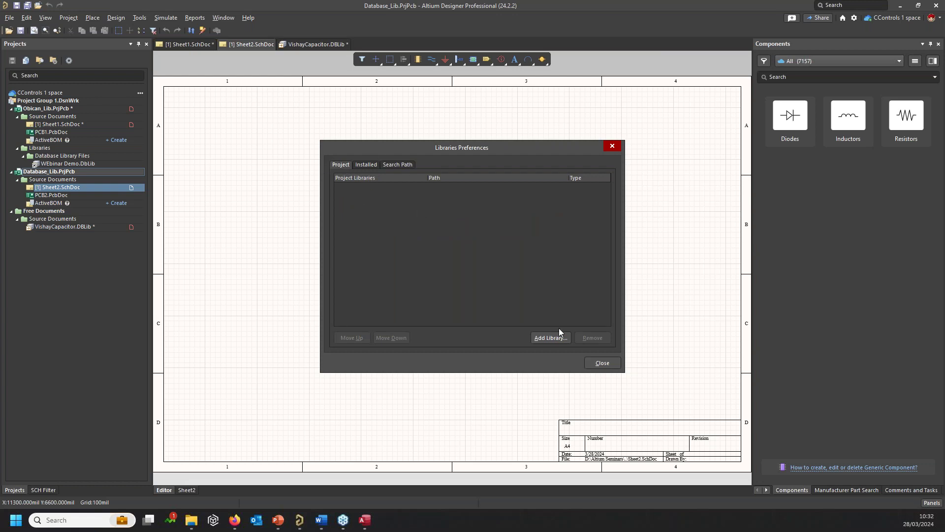
click(363, 164)
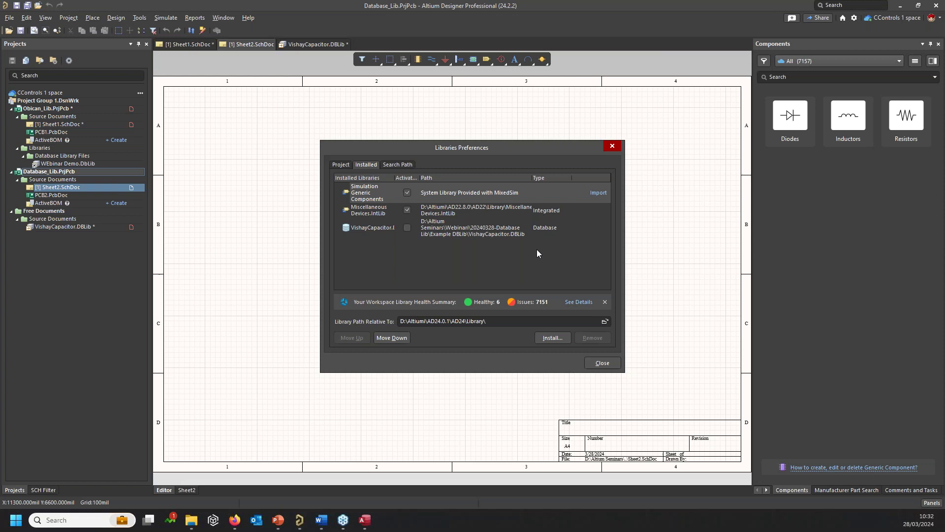
click(341, 165)
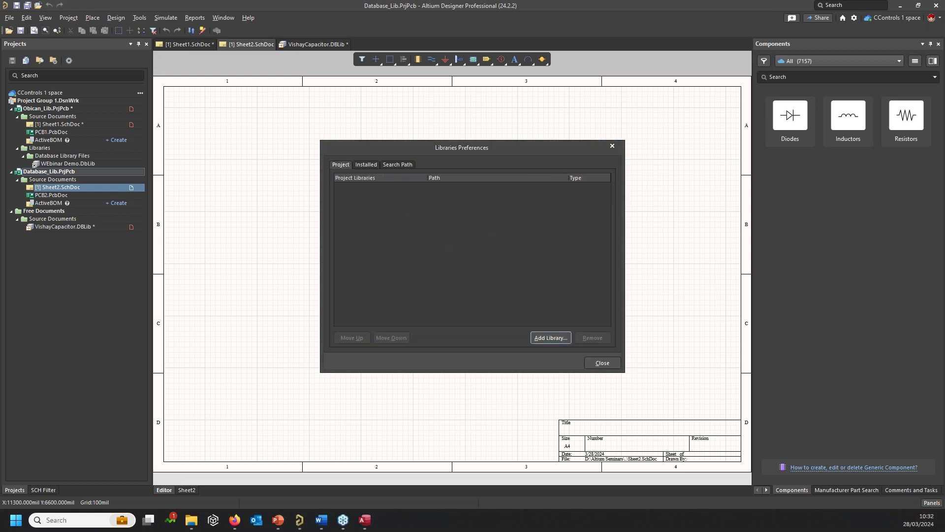
Add WEbinar Demo.DbLib to the Database_Lib project's libraries and open it from that project
click(551, 337)
double_click(444, 312)
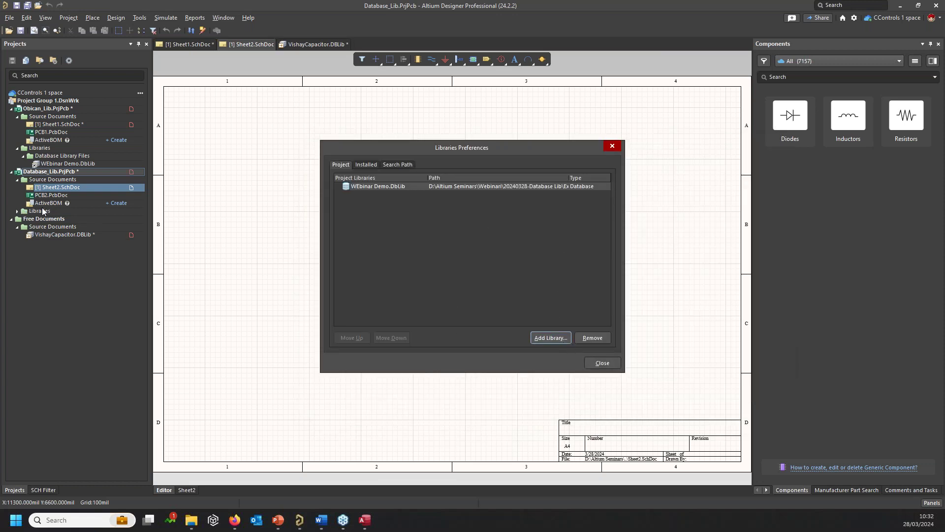
click(604, 363)
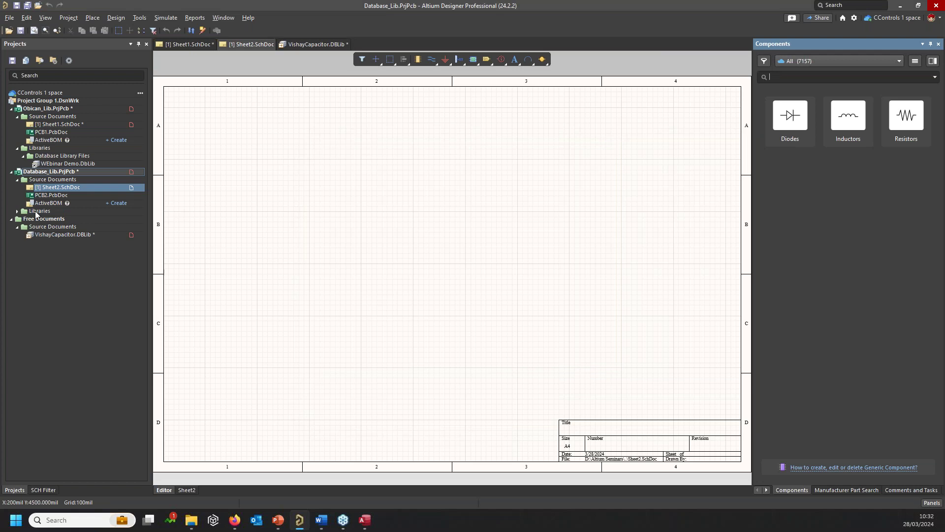
click(18, 211)
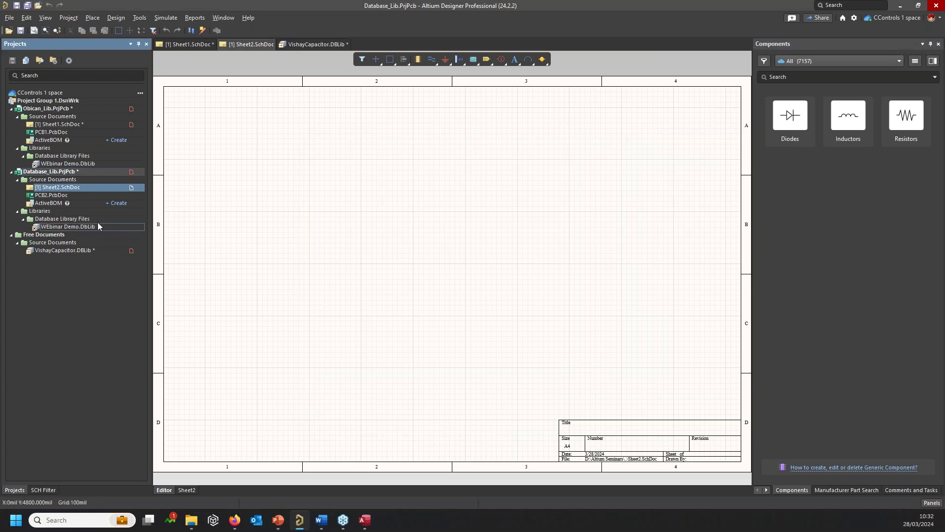
double_click(52, 226)
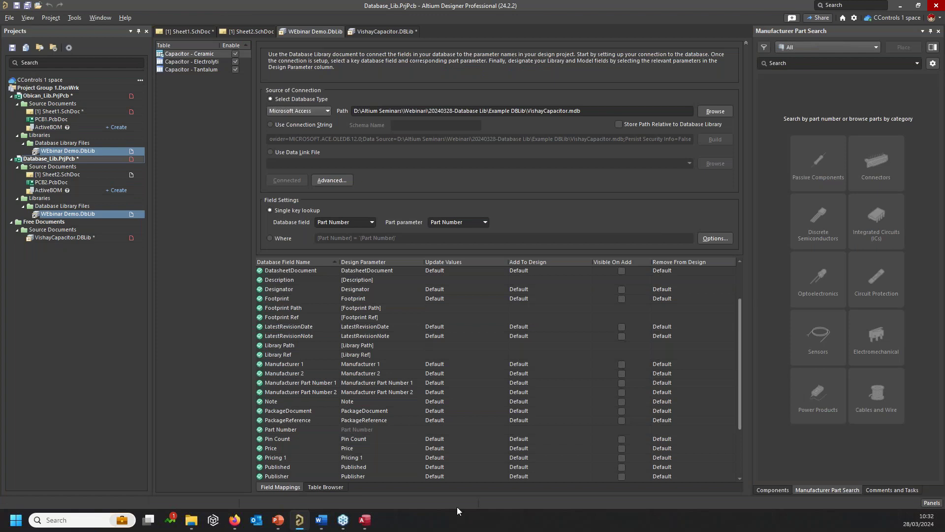
Close WEbinar Demo.DbLib and list its Capacitor - Ceramic components for placement in Sheet2.SchDoc
right_click(308, 31)
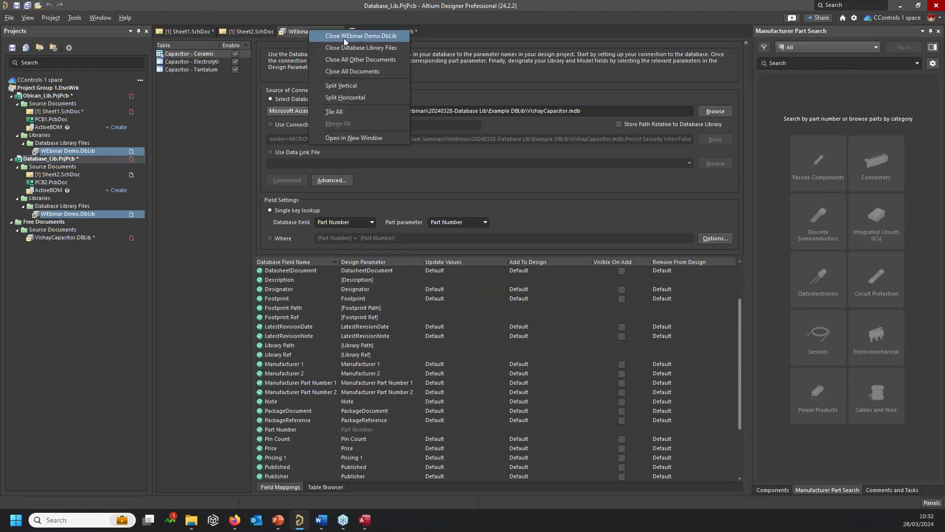
click(345, 37)
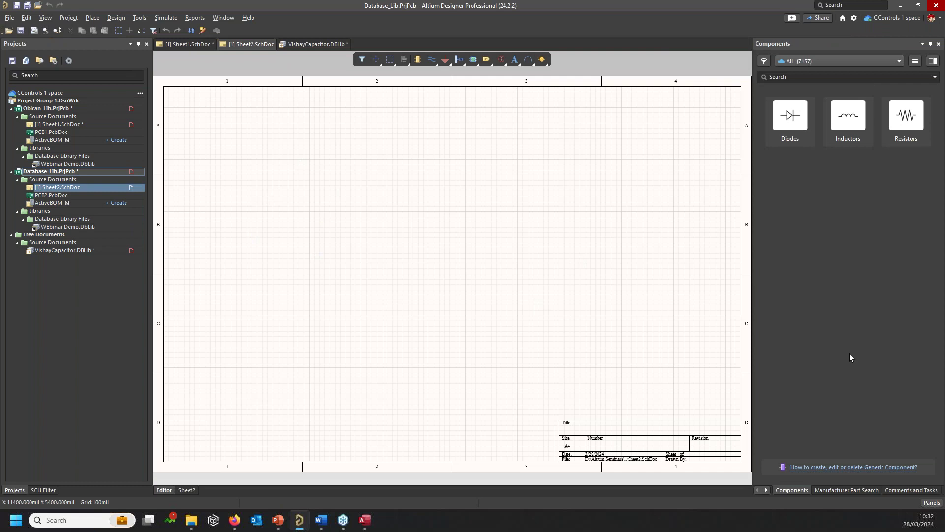
click(842, 61)
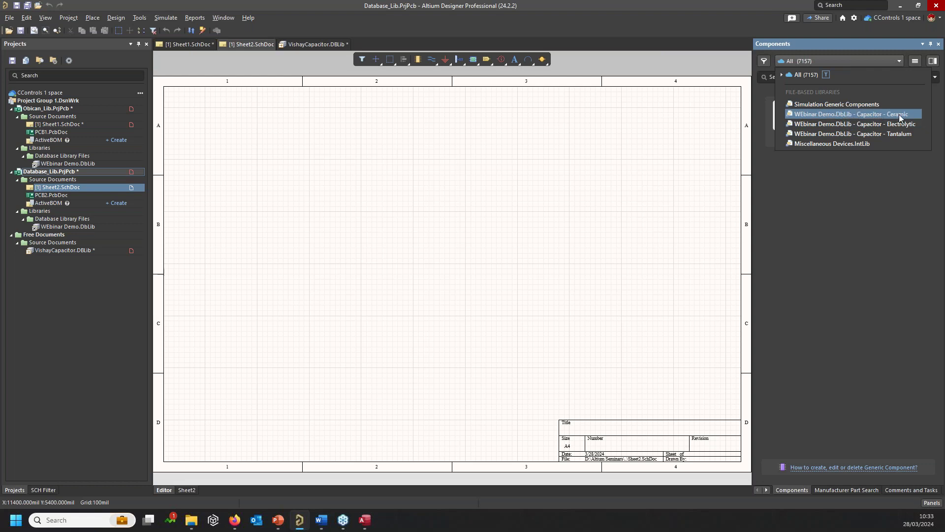
click(838, 115)
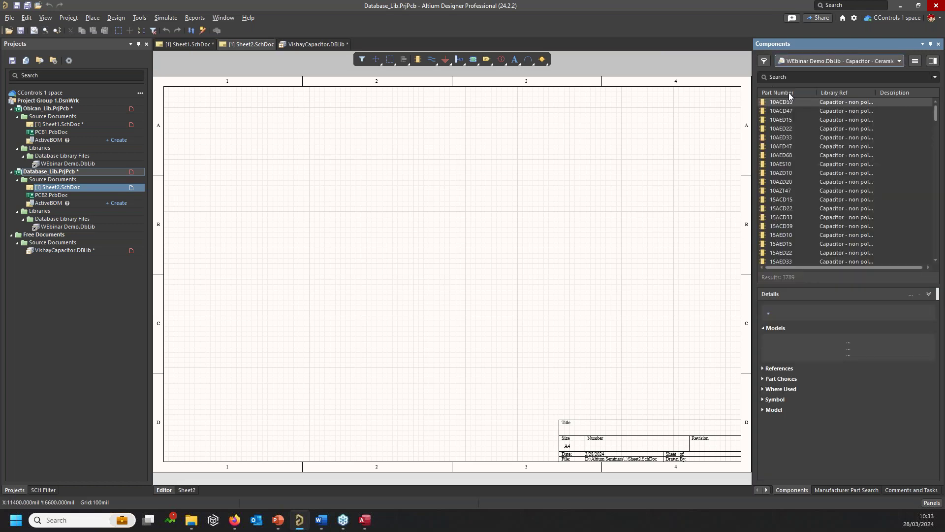
Switch to Access to check the capacitor database tables, including Capacitor - Tantalum, and return to Altium Designer
click(365, 520)
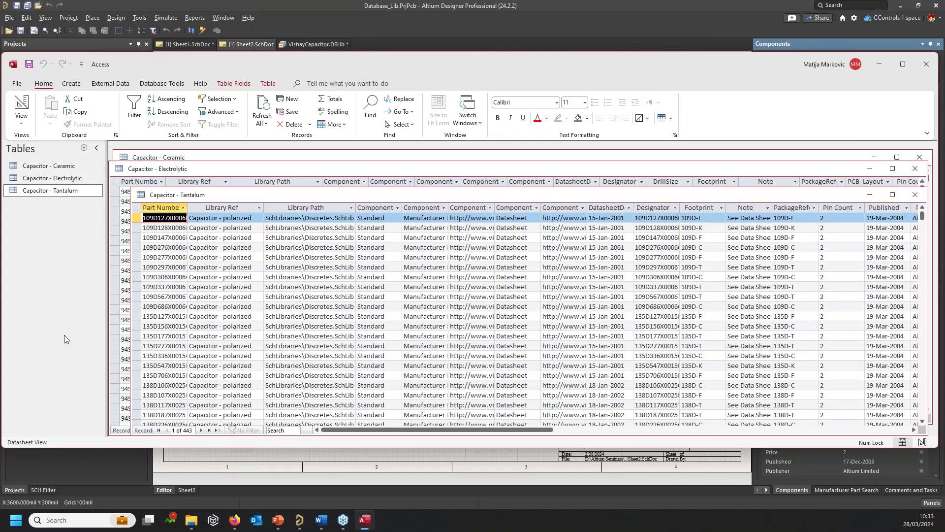
click(74, 189)
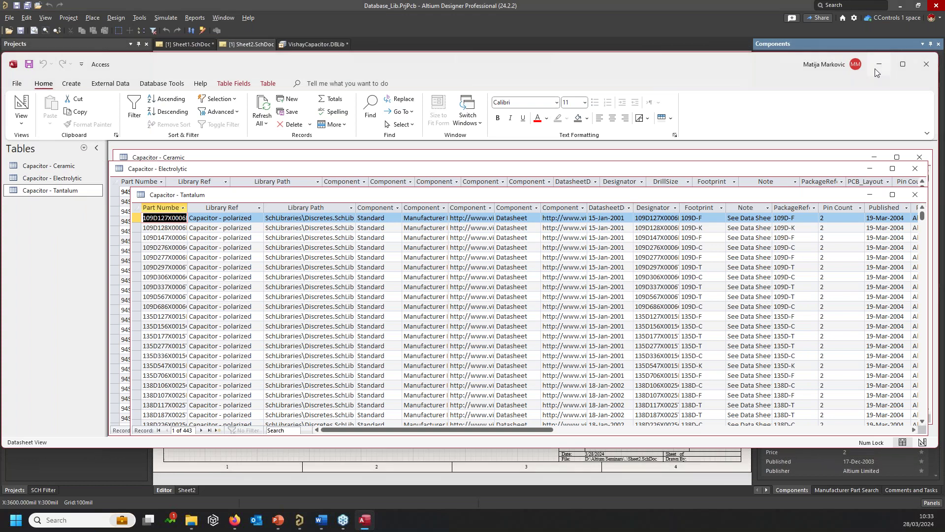
click(878, 66)
Browse the components of WEbinar Demo.DbLib's Capacitor - Electrolytic table and its Capacitor - Tantalum table
click(842, 60)
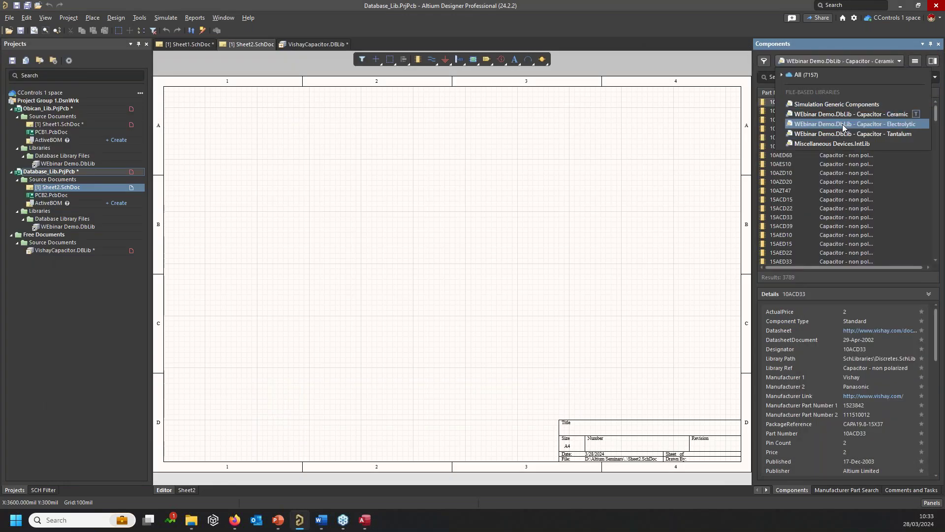
click(843, 124)
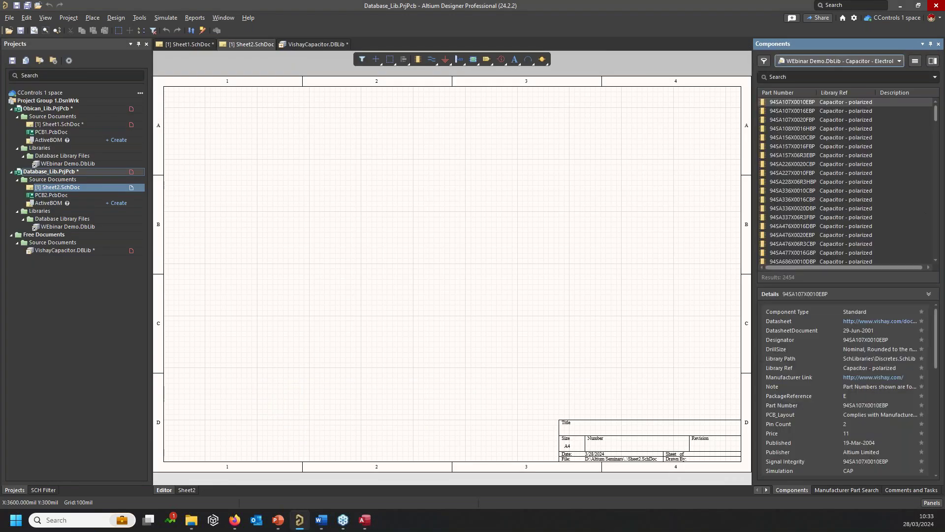
click(858, 60)
click(852, 133)
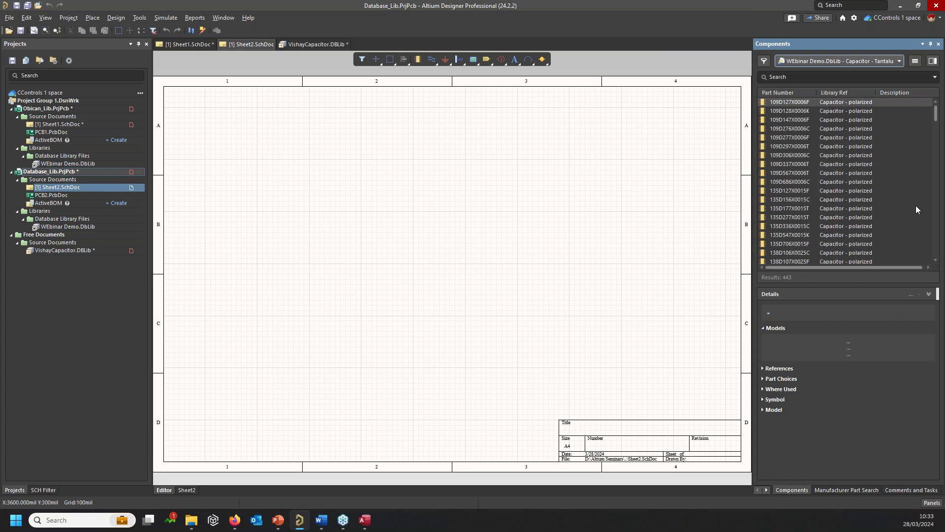
Return to the Capacitor - Ceramic table of WEbinar Demo.DbLib and preview the details and models of part 10AED15
click(834, 58)
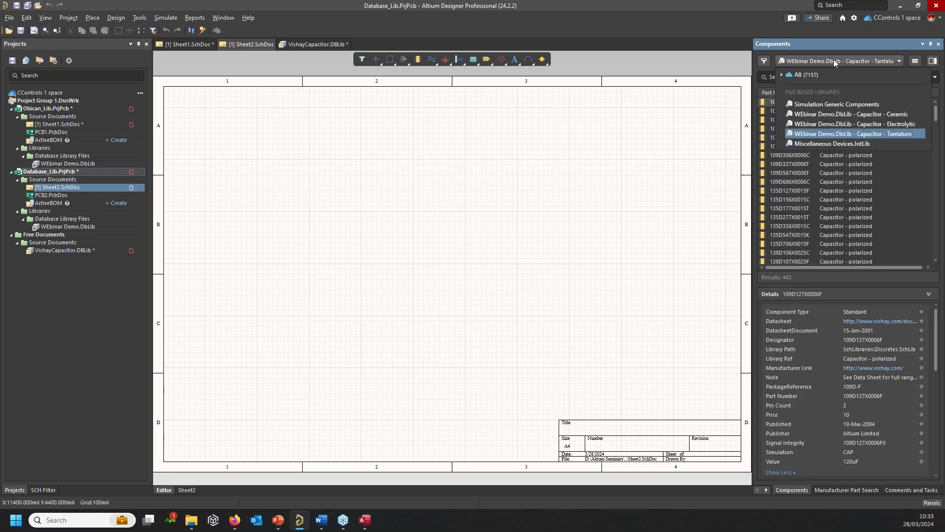
click(836, 113)
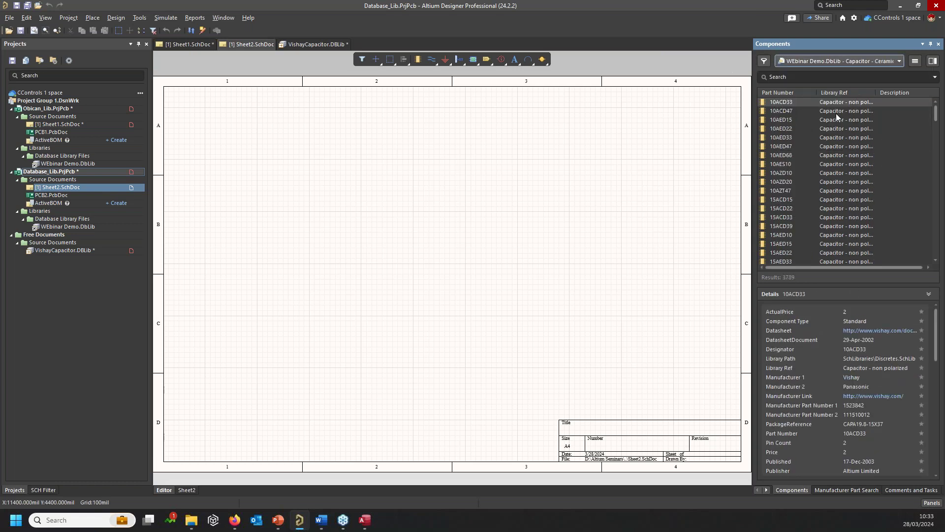
click(823, 120)
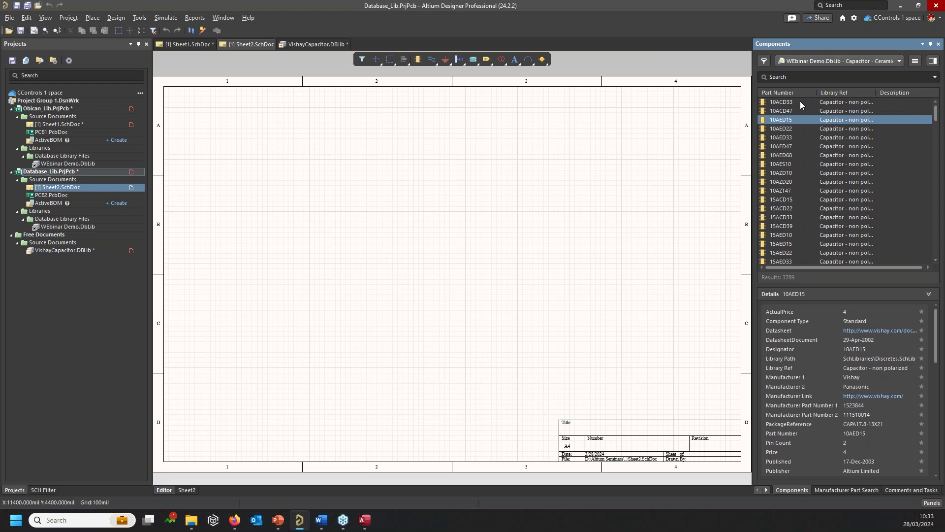
drag(936, 340, 937, 406)
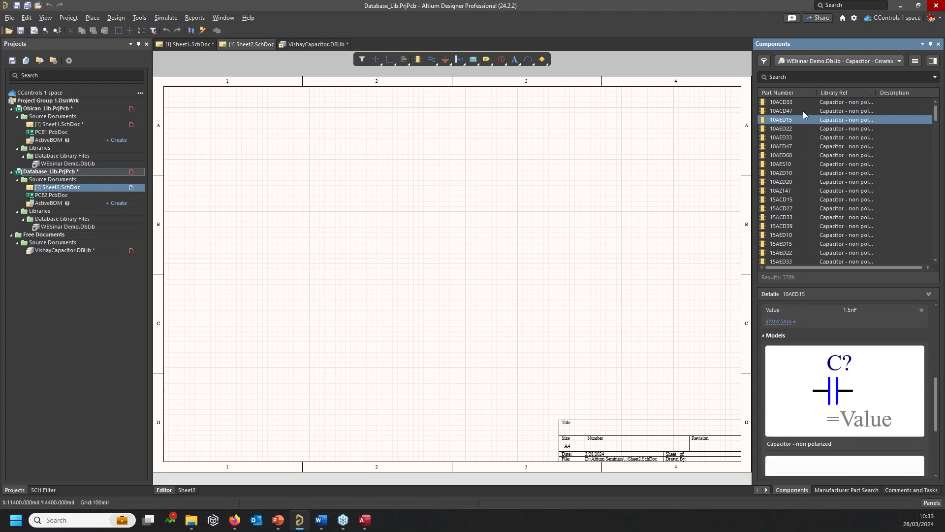
Place ceramic capacitor 10ACD47 in the upper part of Sheet2.SchDoc, in zone column 2
click(789, 109)
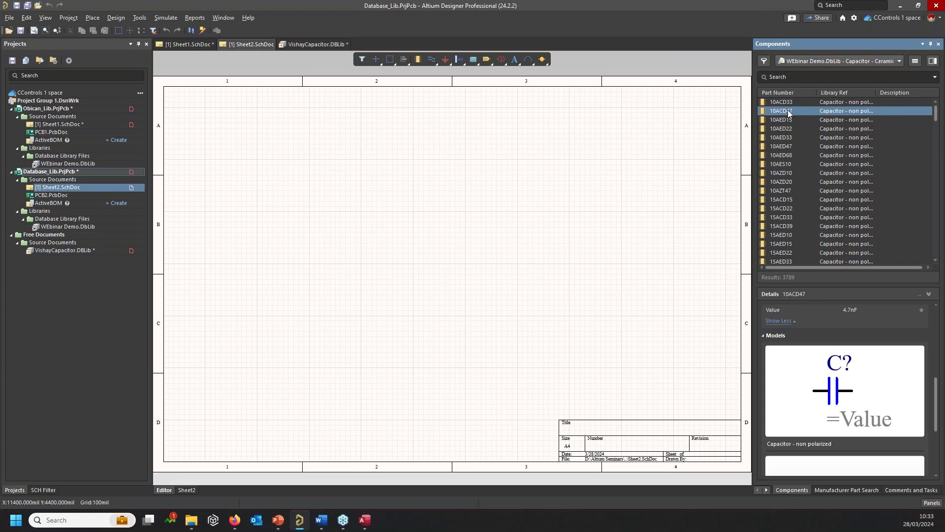
right_click(788, 111)
click(823, 117)
click(384, 159)
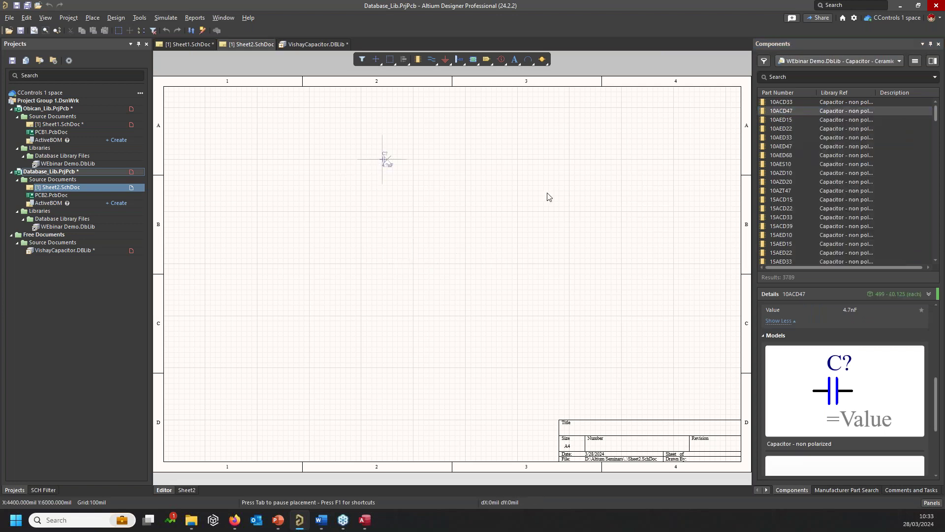
Place ceramic capacitors 10AZT47, 15ACD39 and 15AZT39 at separate free spots on the schematic sheet
click(783, 191)
drag(783, 191, 511, 175)
click(787, 223)
drag(787, 224, 332, 216)
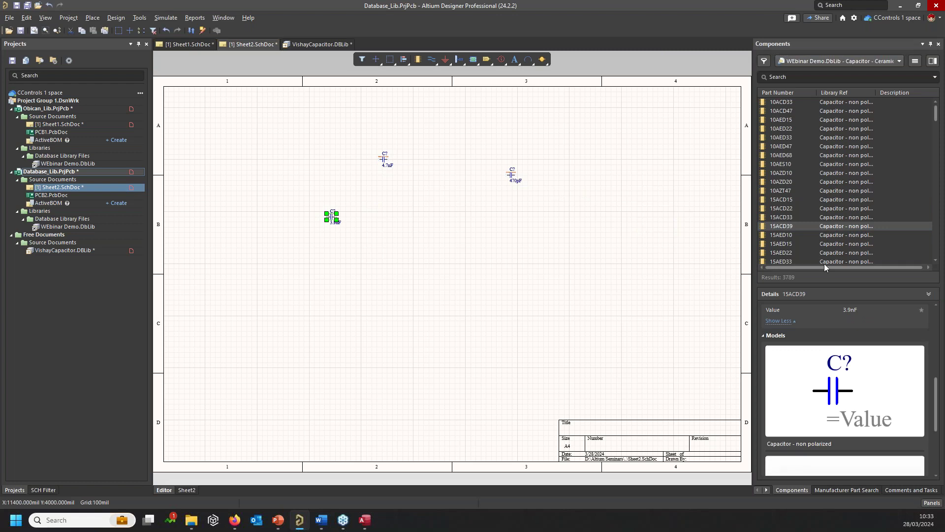
scroll(781, 246, down, 2)
drag(779, 244, 413, 256)
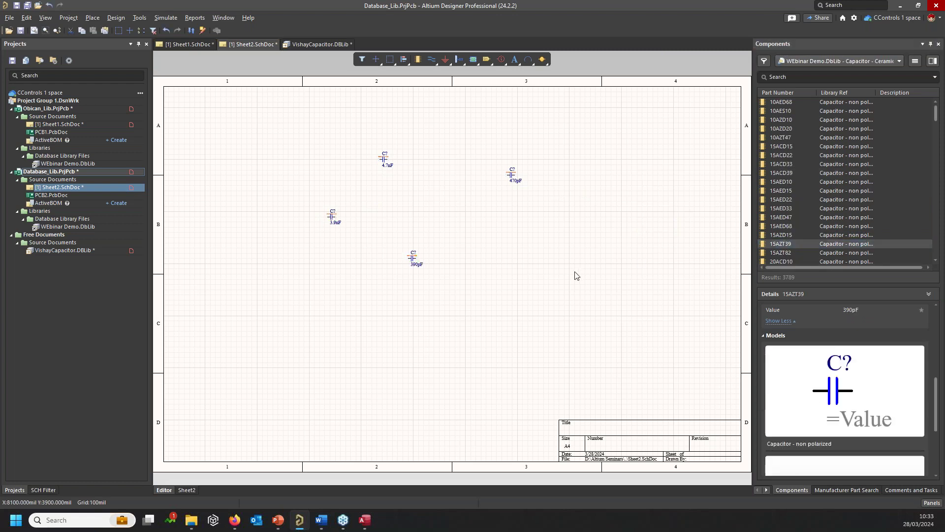
Open VishayCapacitor.DBLib and examine which field mappings have Visible On Add enabled
click(311, 45)
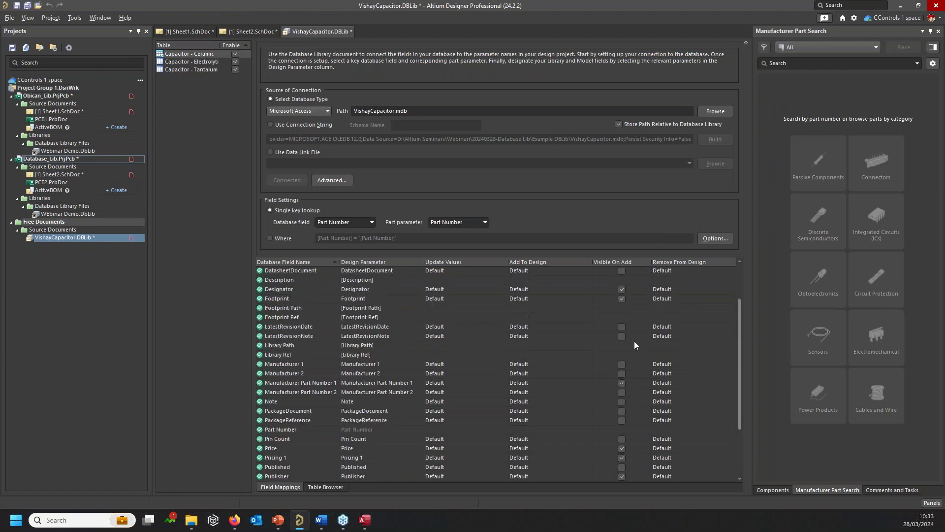
scroll(639, 275, up, 1)
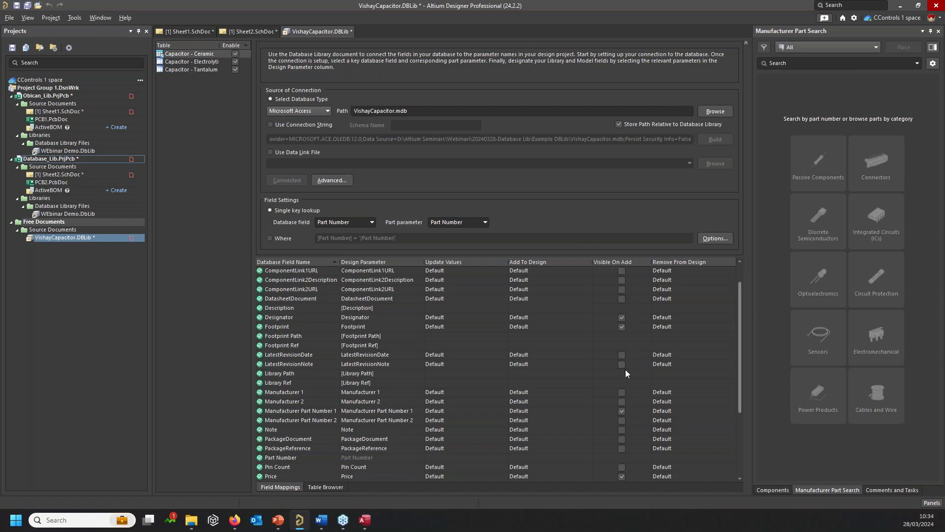
scroll(625, 372, down, 1)
scroll(626, 383, down, 1)
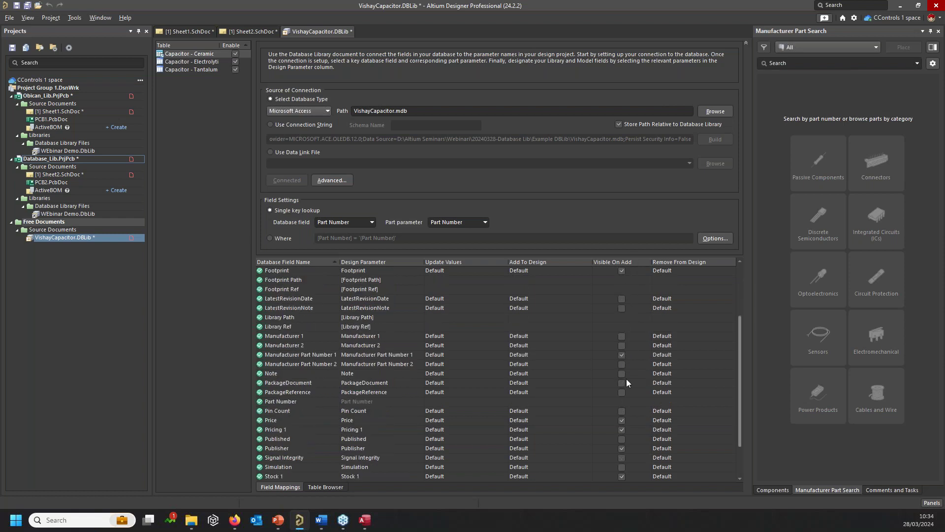
scroll(627, 382, down, 1)
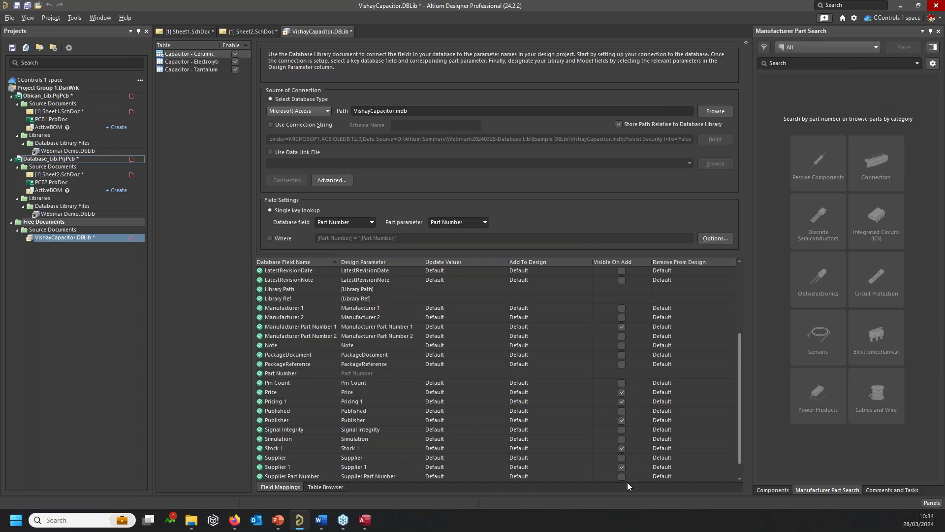
scroll(625, 447, down, 1)
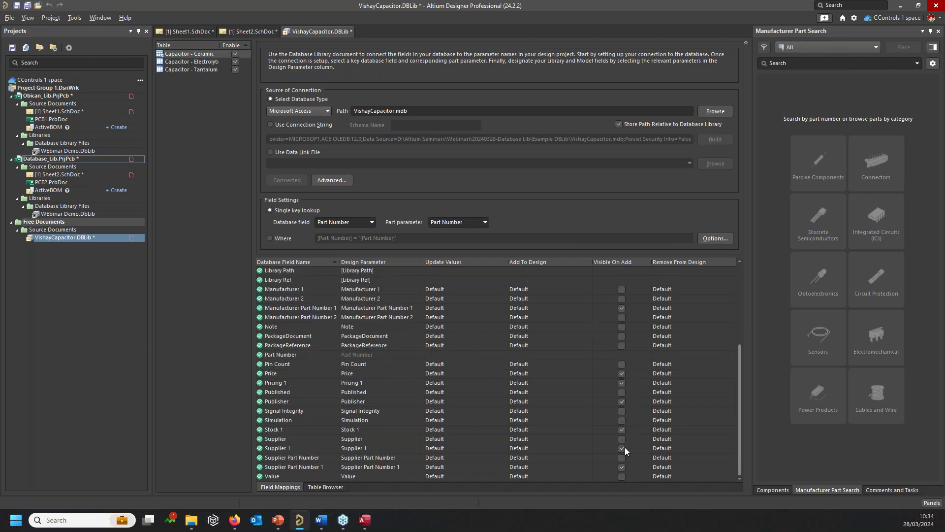
scroll(624, 455, up, 5)
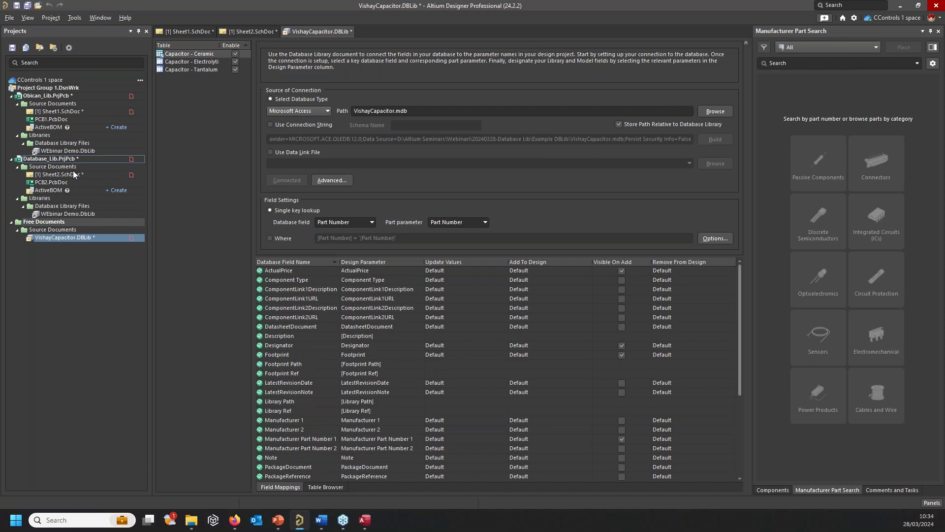
Reopen Sheet2.SchDoc and review all parameters of the 470pF capacitor, including its supplier and manufacturer part numbers
double_click(63, 175)
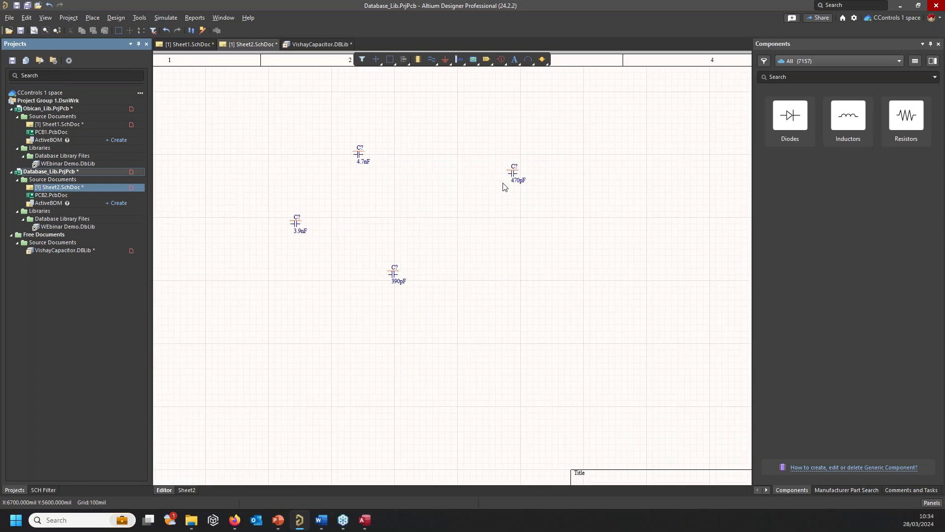
ctrl+scroll(509, 186, up, 2)
double_click(504, 182)
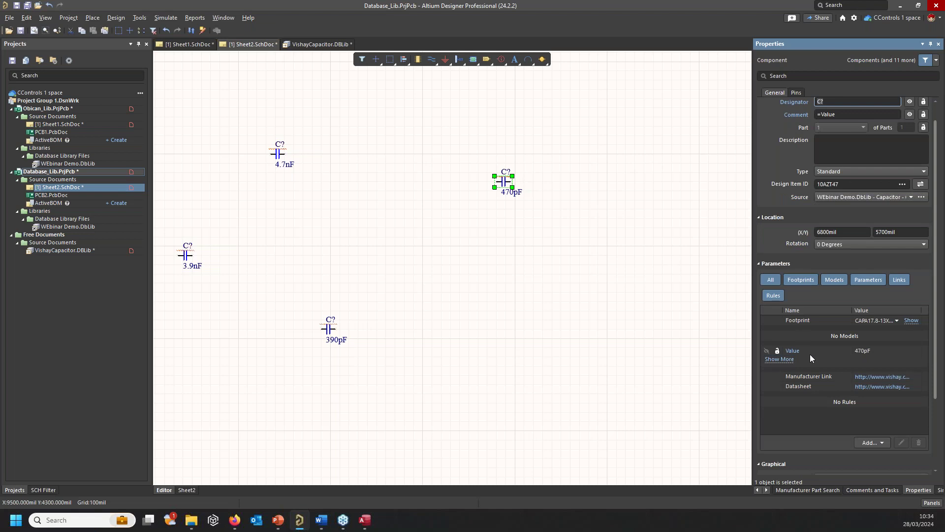
click(788, 360)
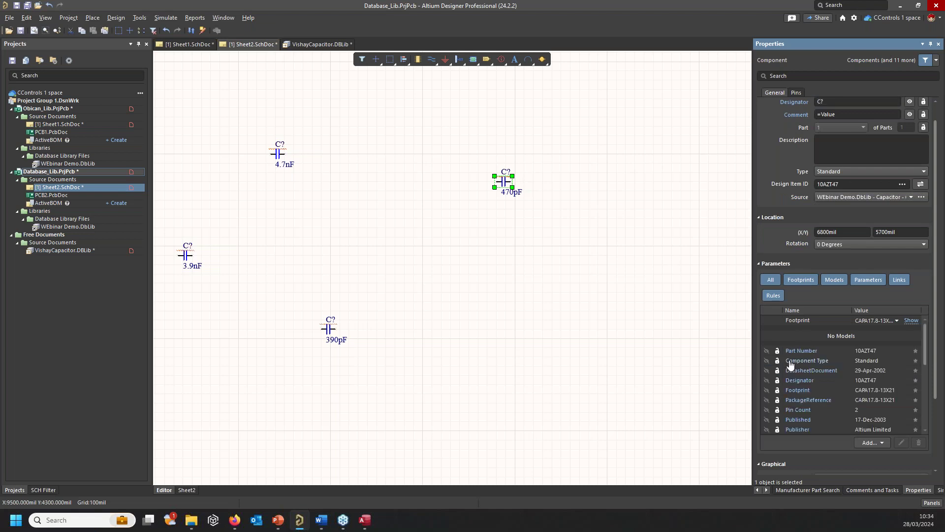
scroll(919, 384, down, 5)
scroll(844, 374, down, 3)
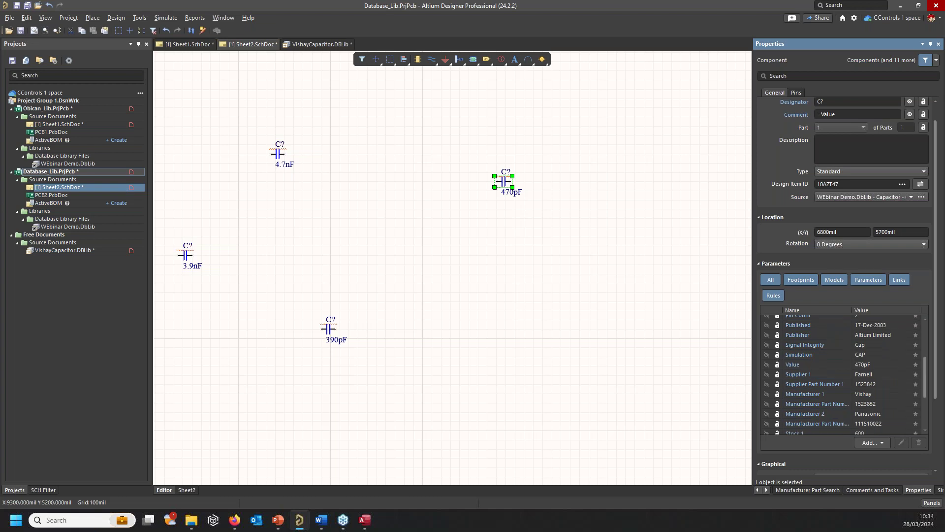
scroll(894, 360, down, 1)
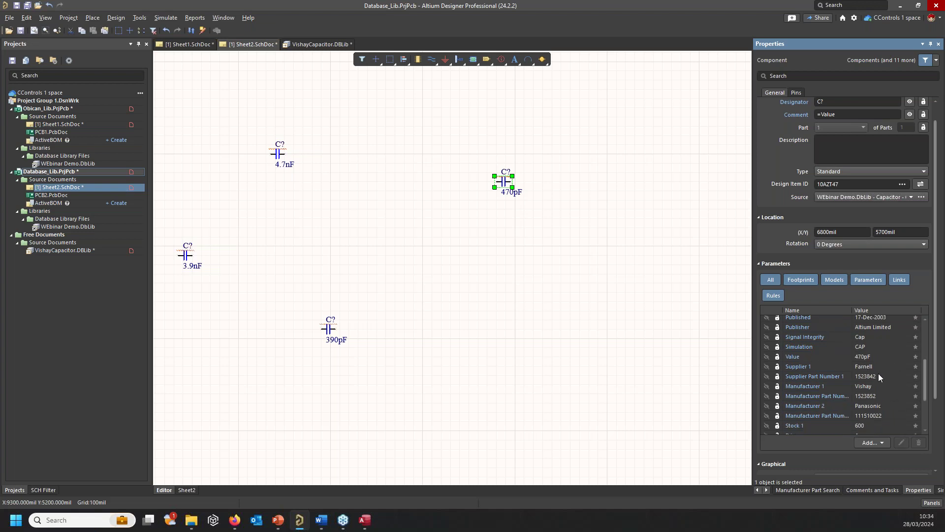
click(895, 375)
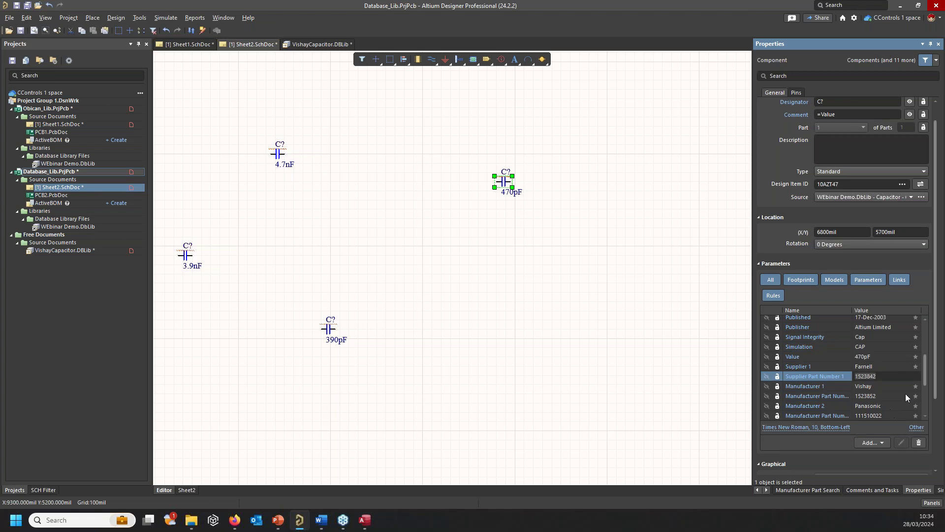
click(894, 398)
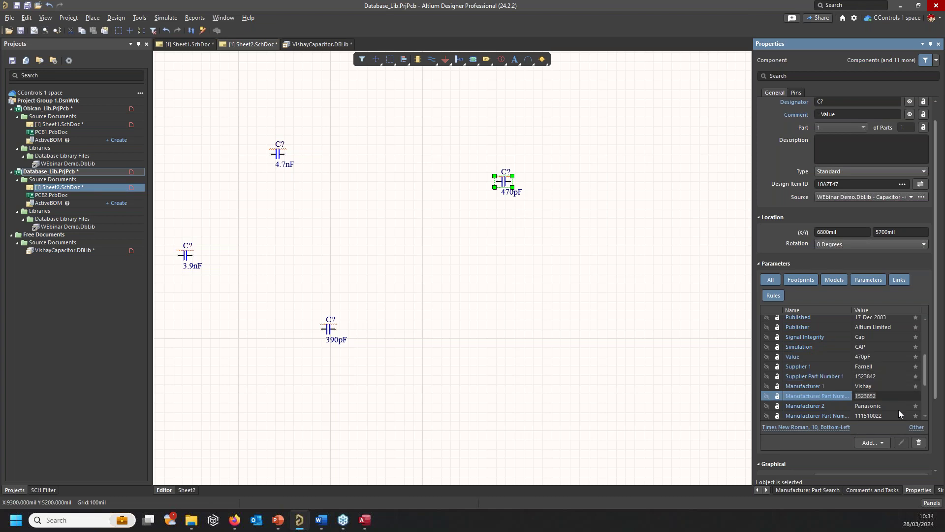
scroll(899, 410, down, 5)
scroll(896, 379, up, 5)
scroll(891, 376, up, 4)
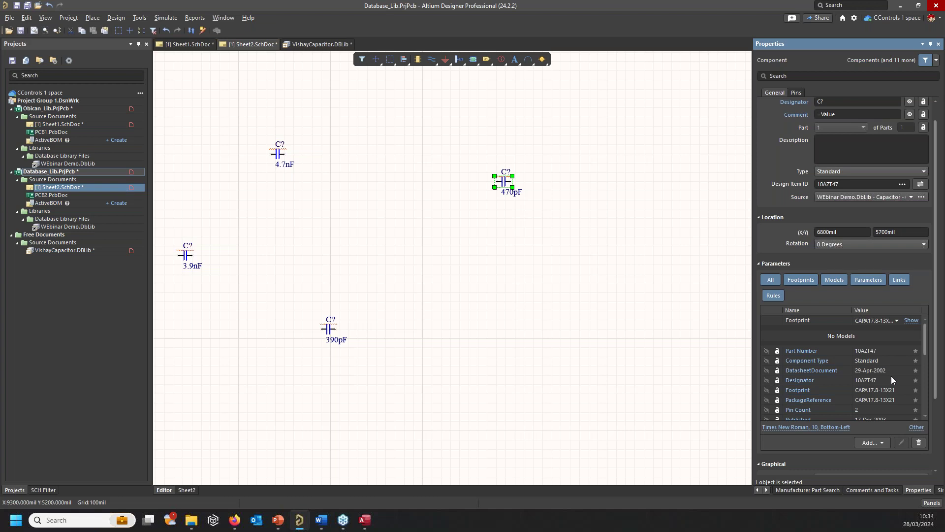
Check the component properties of the 470pF capacitor again and those of the 4.7nF capacitor
click(564, 303)
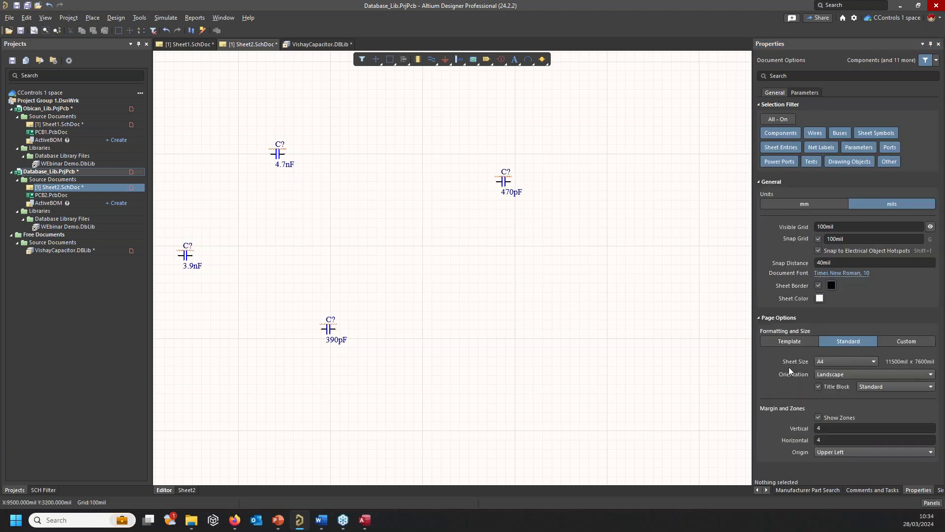
click(504, 182)
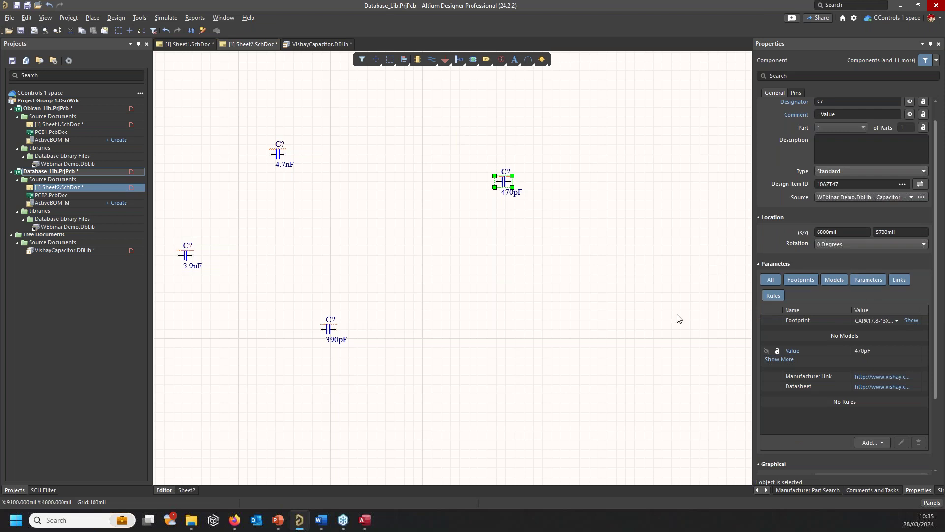
click(501, 129)
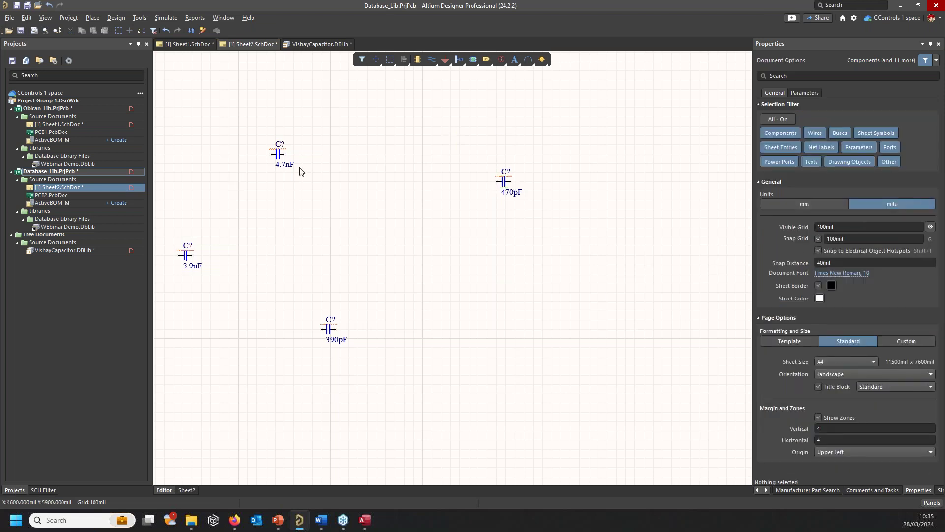
drag(257, 131, 374, 211)
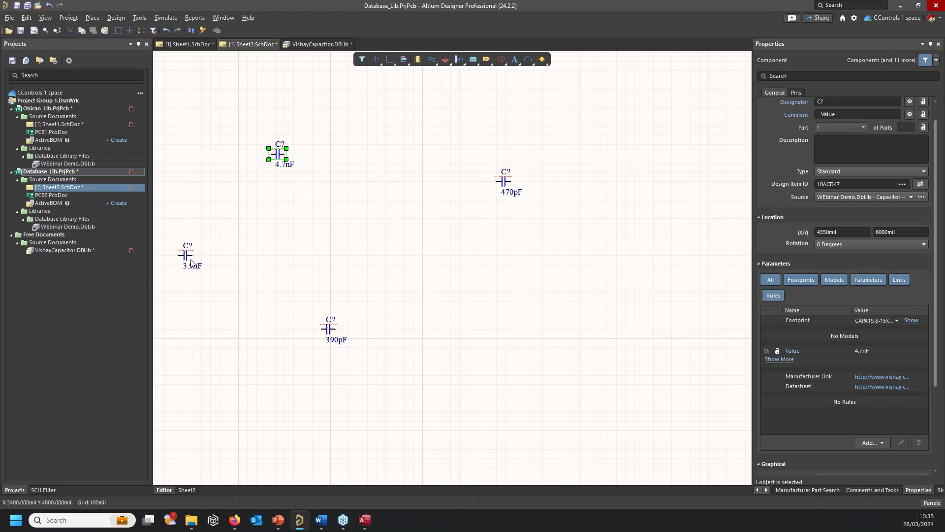
Move the 3.9nF capacitor level with the 4.7nF one and the 390pF capacitor into the open space below it
drag(207, 255, 407, 159)
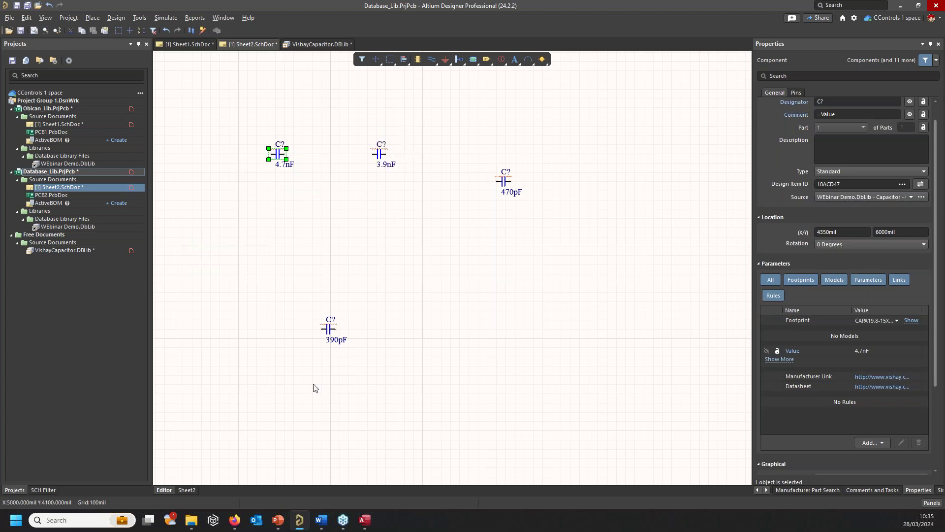
drag(332, 332, 425, 239)
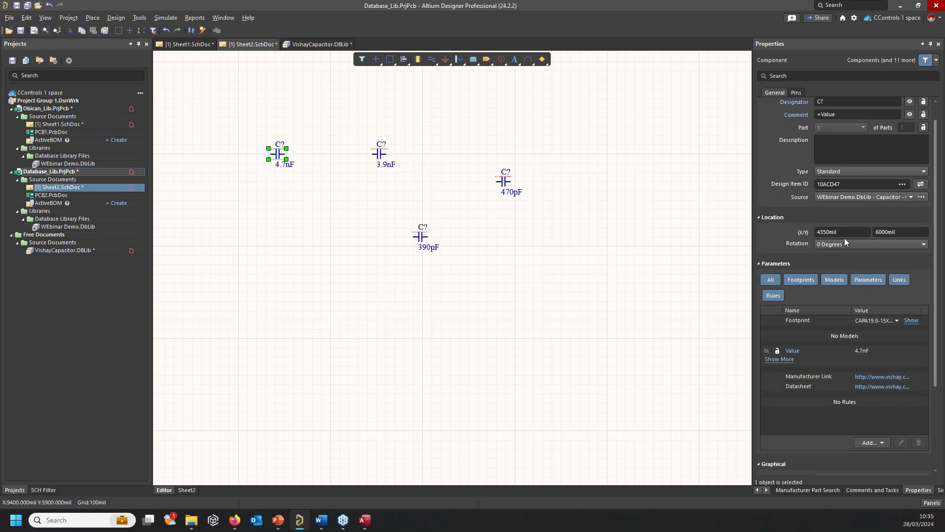
Place ceramic capacitor 15AZT82 from the Capacitor - Ceramic table of WEbinar Demo.DbLib beside the 3.9nF capacitor
click(758, 489)
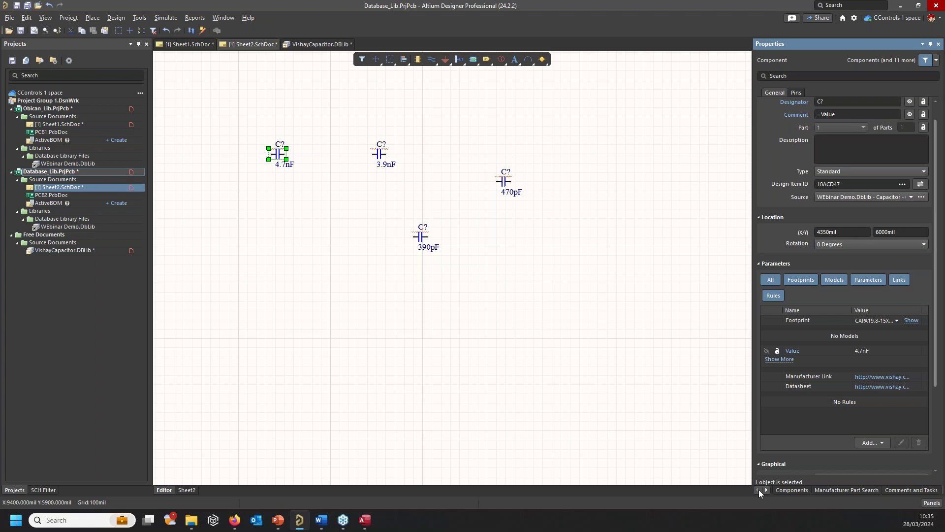
click(790, 489)
click(805, 58)
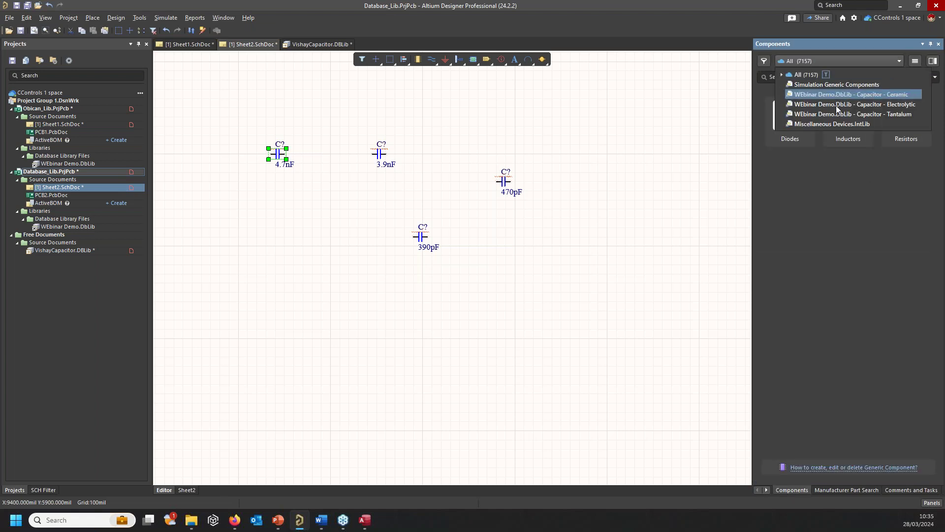
click(840, 95)
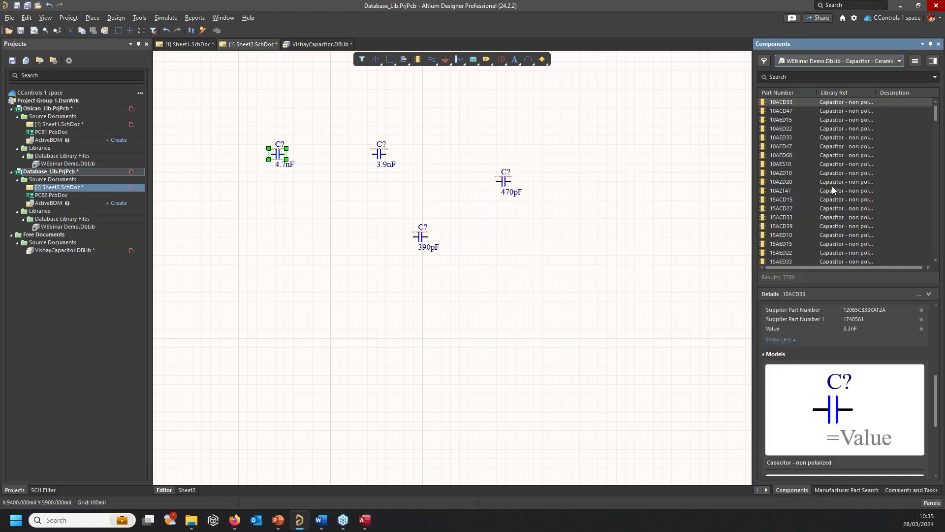
click(807, 217)
scroll(808, 216, down, 4)
click(801, 190)
click(788, 199)
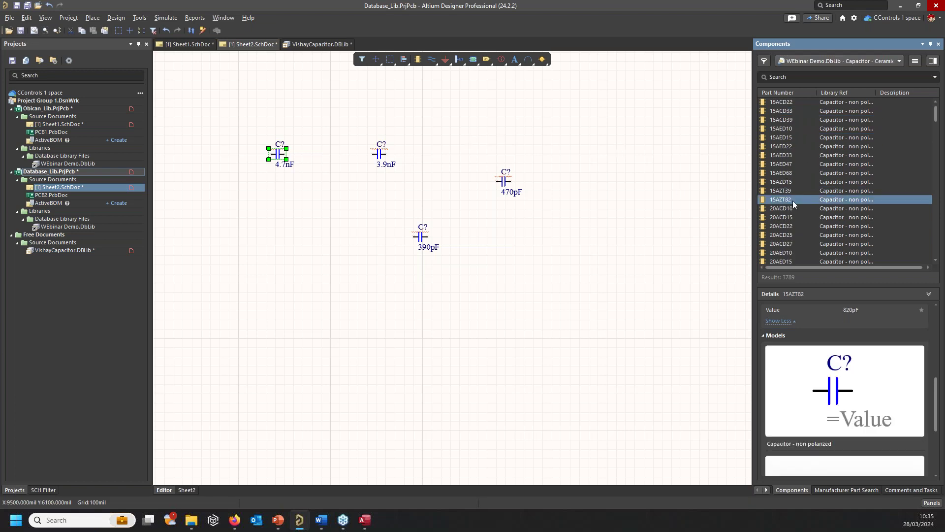
drag(774, 200, 439, 159)
click(440, 159)
click(222, 117)
Annotate the schematic quietly so that all five capacitors get designators, and accept the changes
click(140, 18)
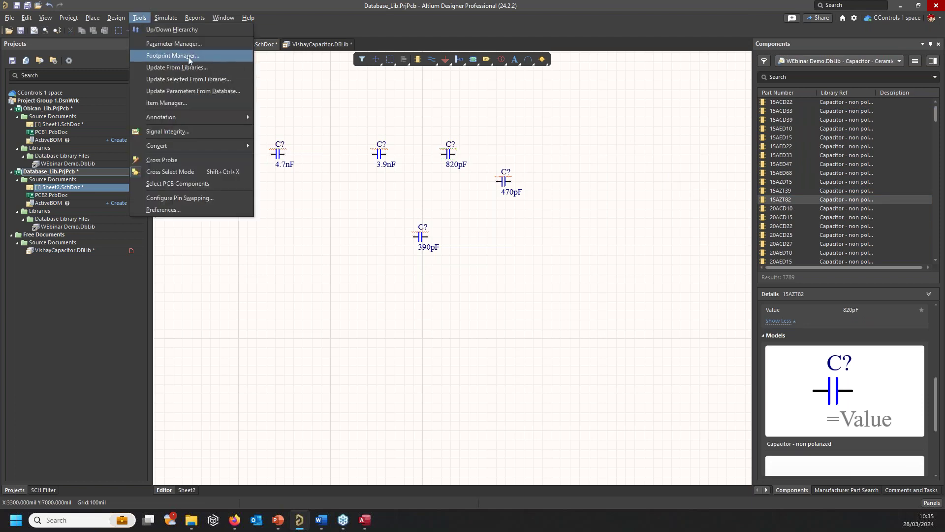
mouse_move(211, 119)
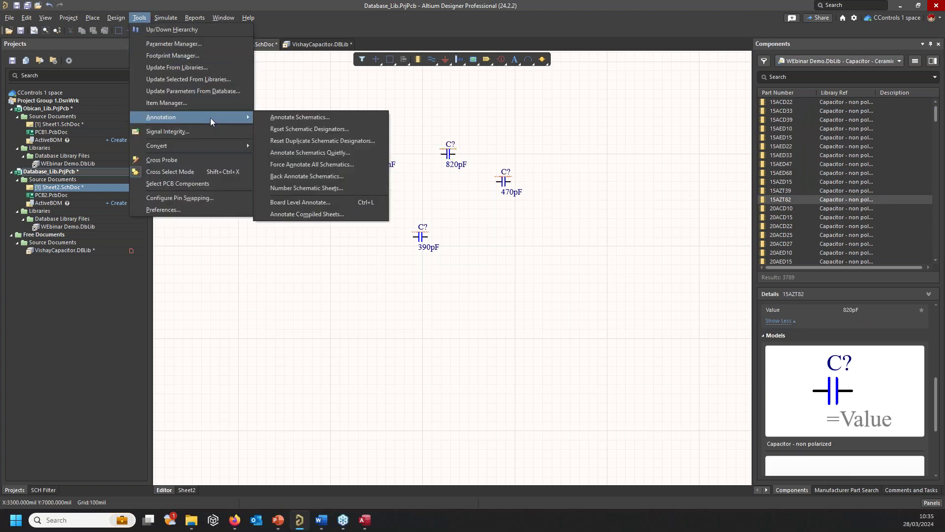
click(333, 152)
click(489, 280)
Open the project's Bill of Materials report and show Manufacturer 1, Manufacturer Part Number 1, Supplier 1 and Supplier Part Number 1
click(196, 18)
click(195, 18)
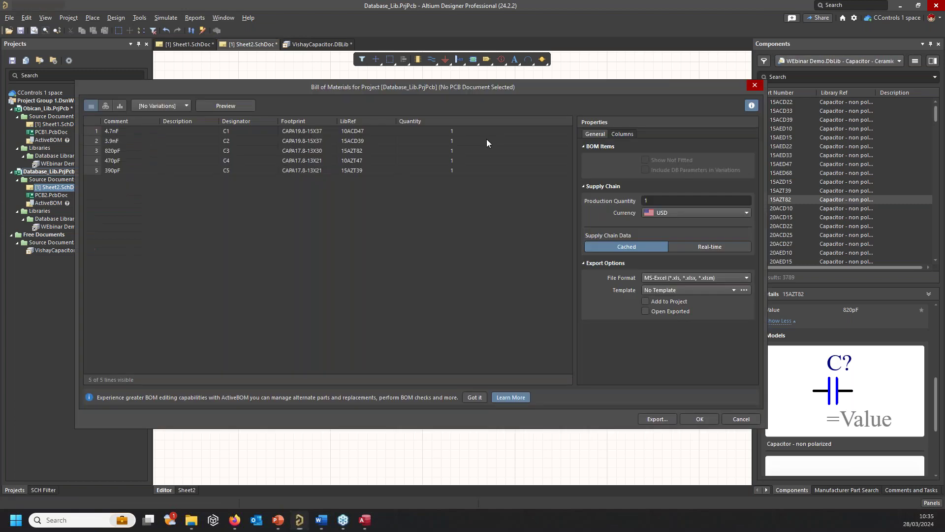
drag(352, 86, 455, 169)
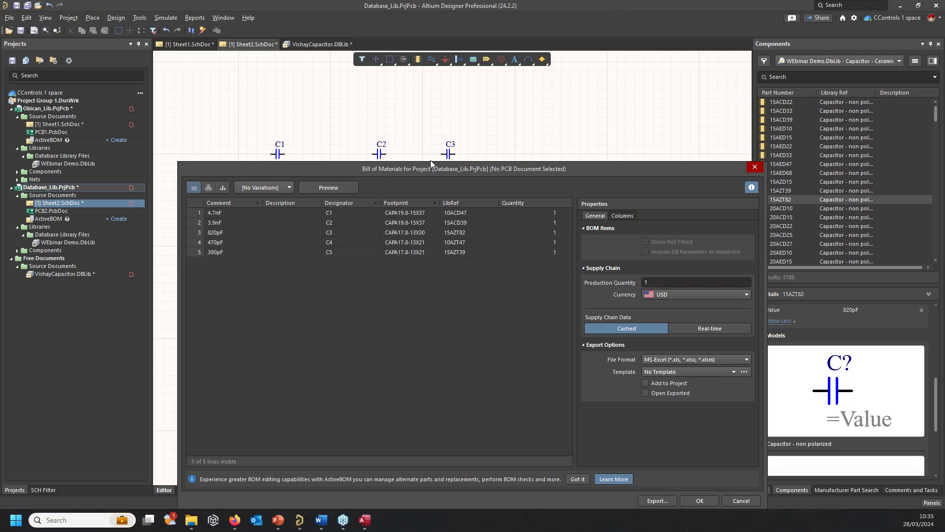
click(605, 169)
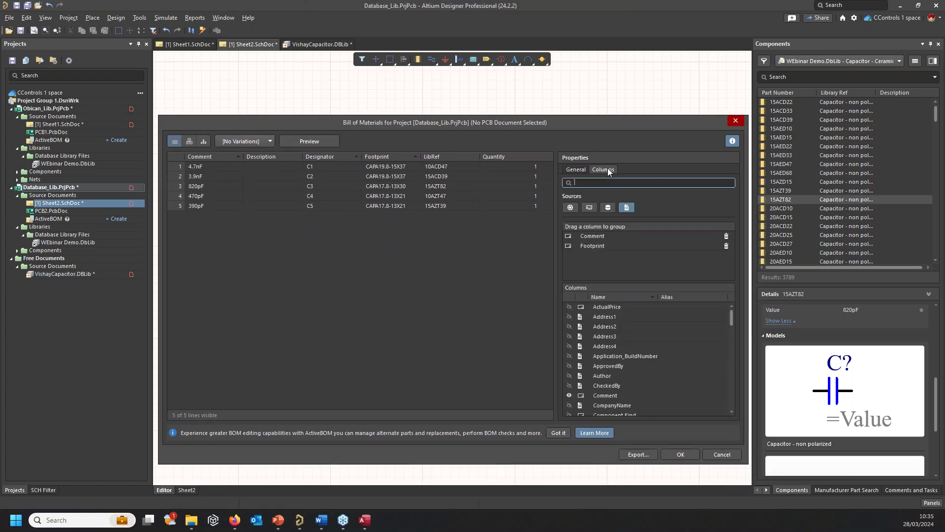
scroll(628, 351, down, 5)
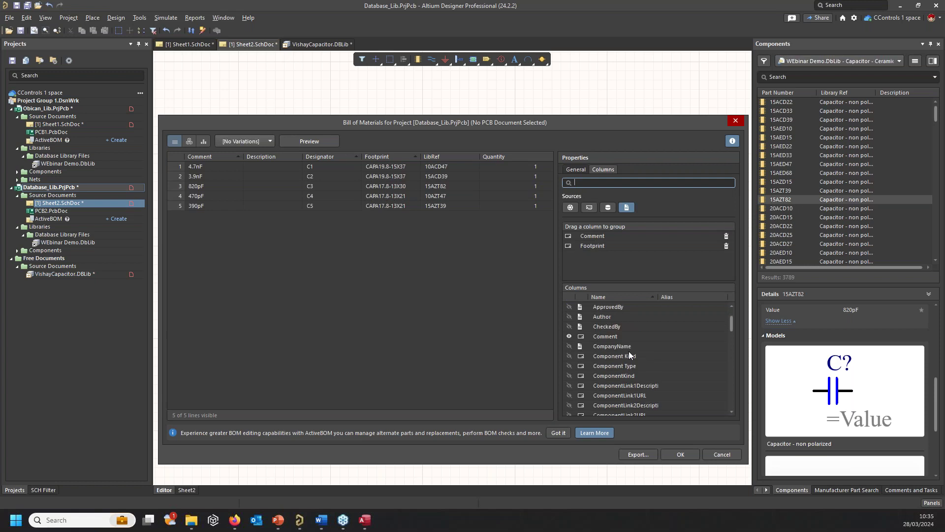
scroll(628, 350, down, 6)
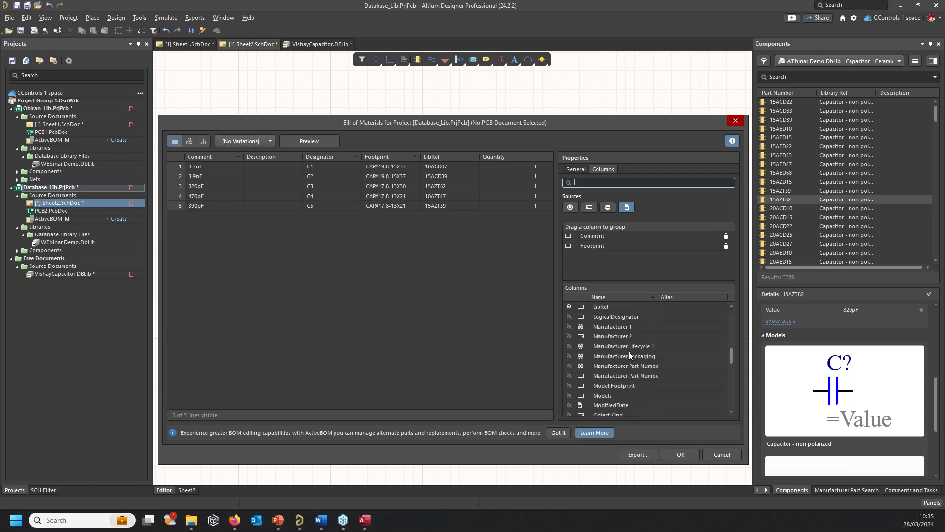
click(569, 326)
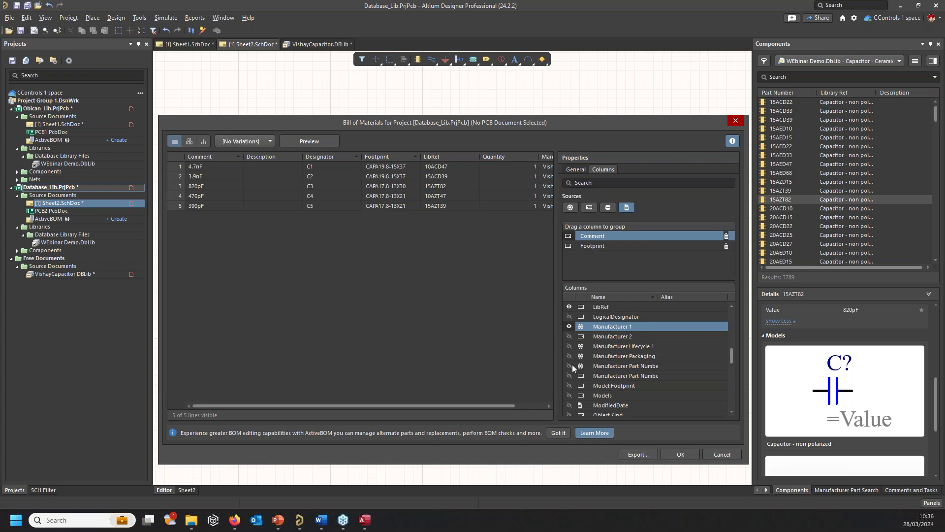
scroll(587, 383, down, 10)
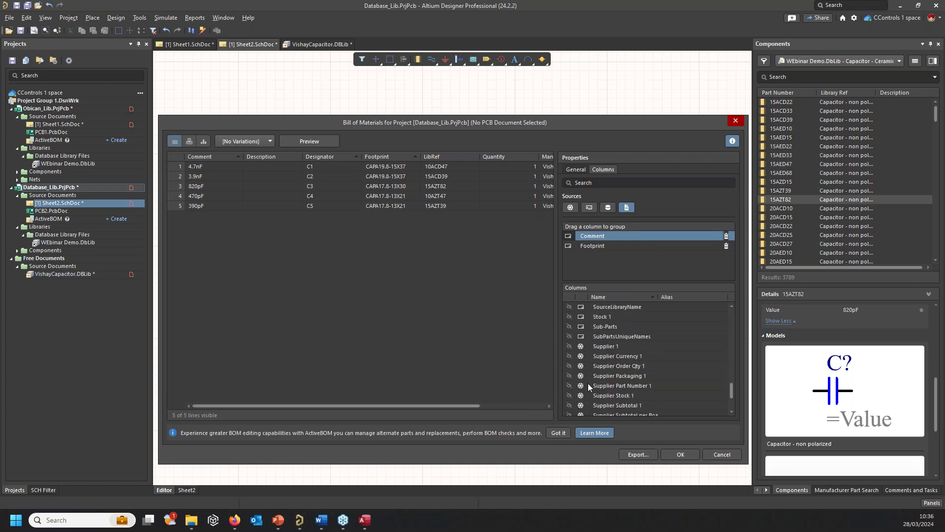
click(570, 347)
click(569, 386)
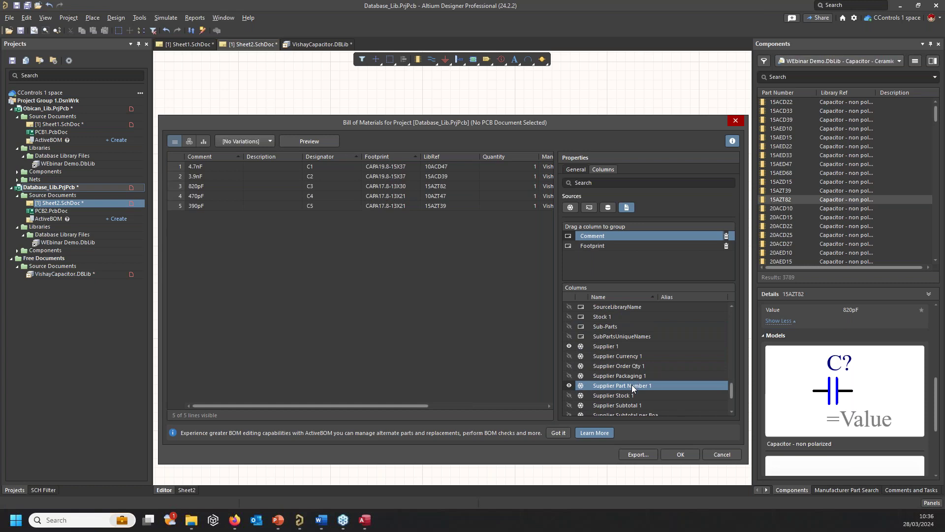
Include database parameters as a column source and review the manufacturer and supplier data of the five capacitors
drag(562, 124, 521, 93)
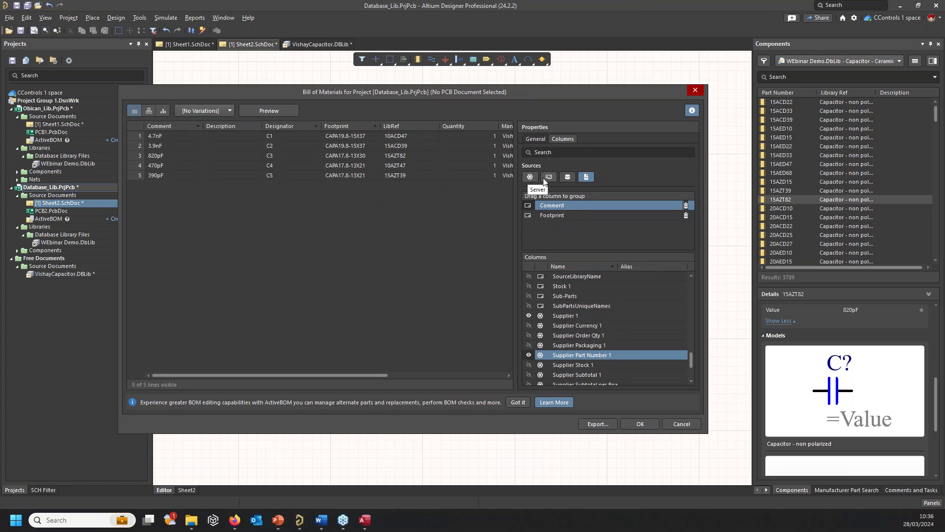
click(570, 179)
drag(370, 374, 501, 394)
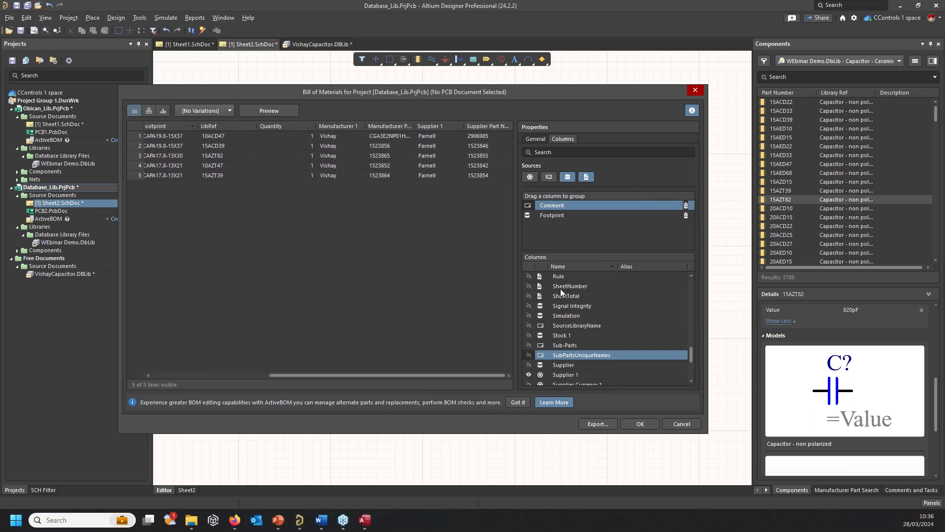
Show the database's Supplier Part Number column for comparison, hide it again and close the Bill of Materials report
scroll(562, 298, down, 5)
scroll(563, 321, up, 2)
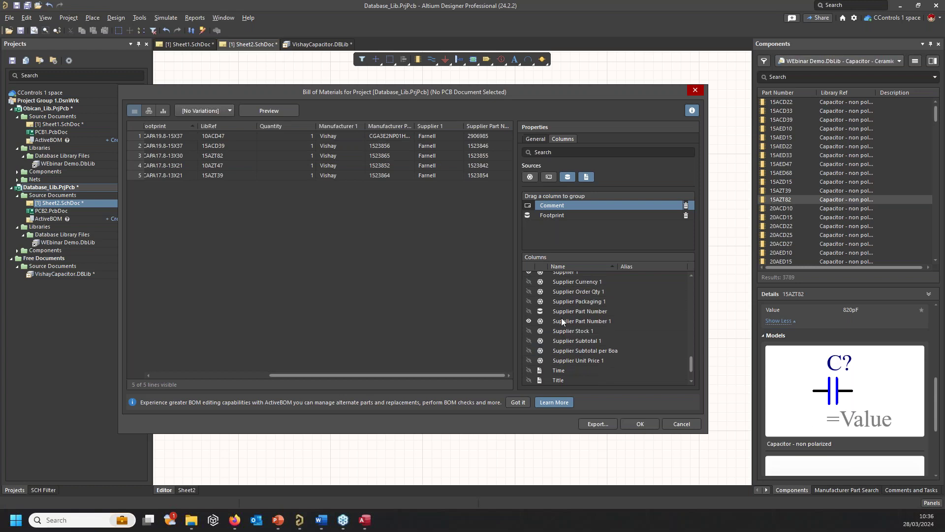
click(528, 311)
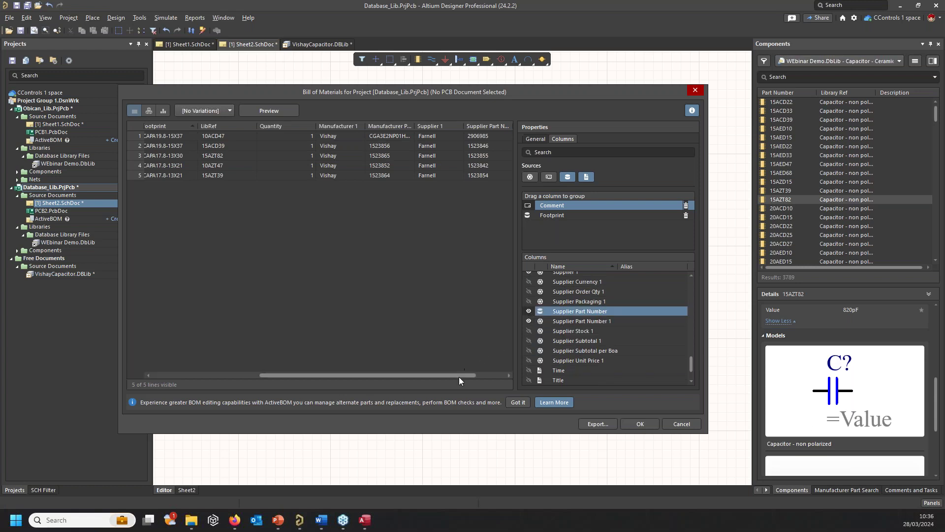
drag(459, 375, 499, 383)
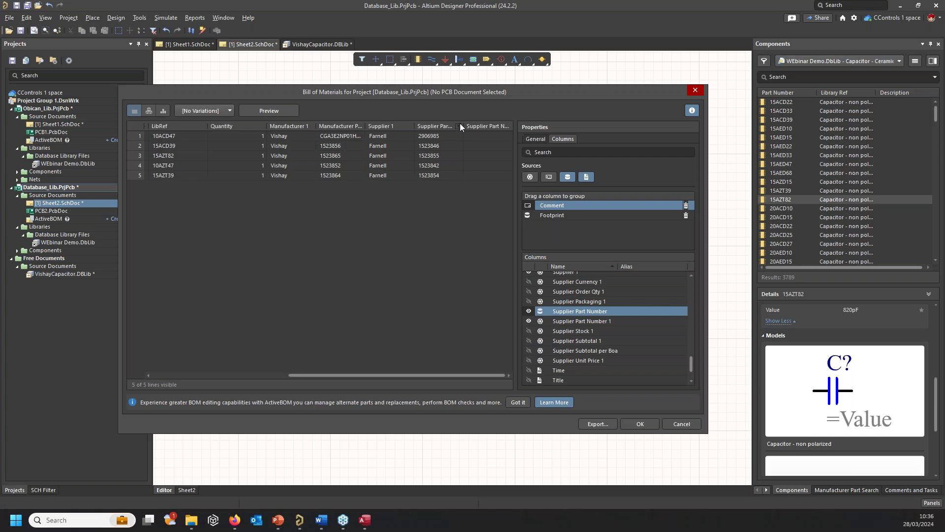
click(529, 311)
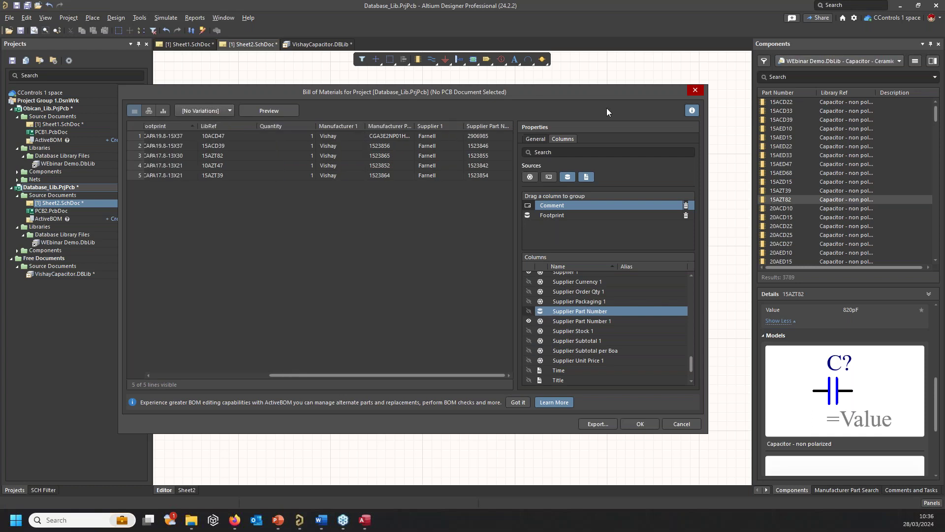
click(695, 89)
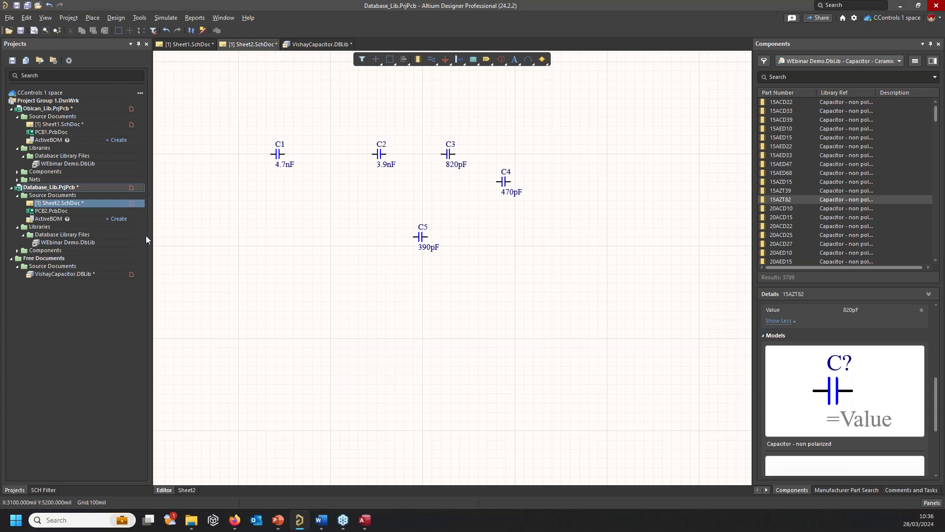
Open the ActiveBOM of Database_Lib.PrjPcb and compare the lifecycle and supplier information of C1 and C2
double_click(48, 219)
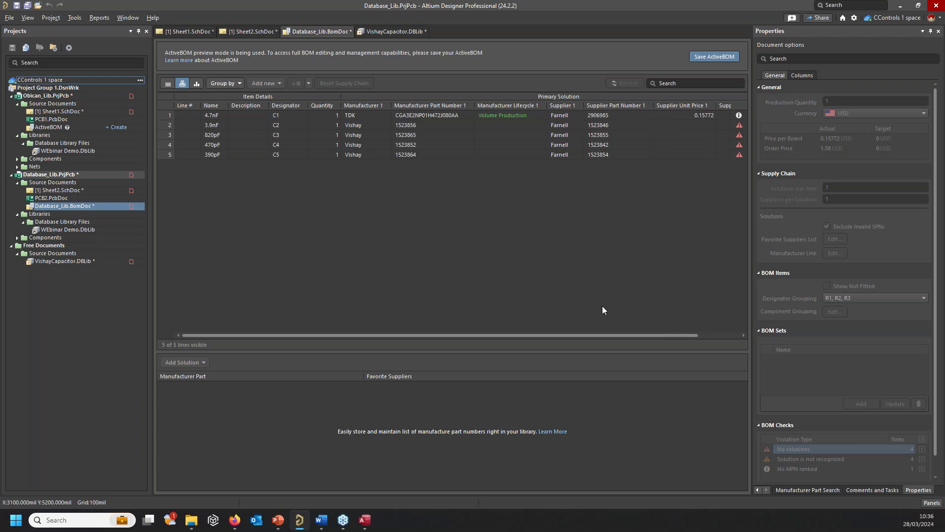
drag(594, 334, 675, 333)
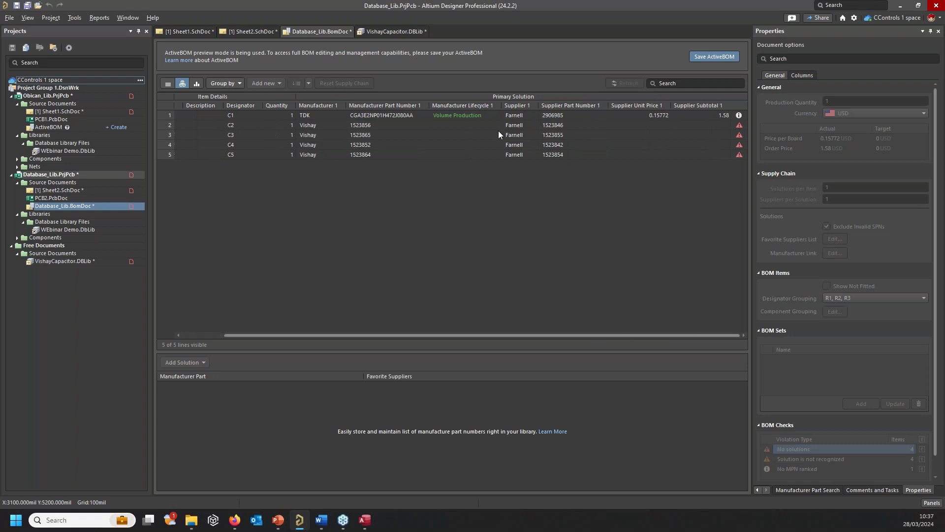
click(483, 116)
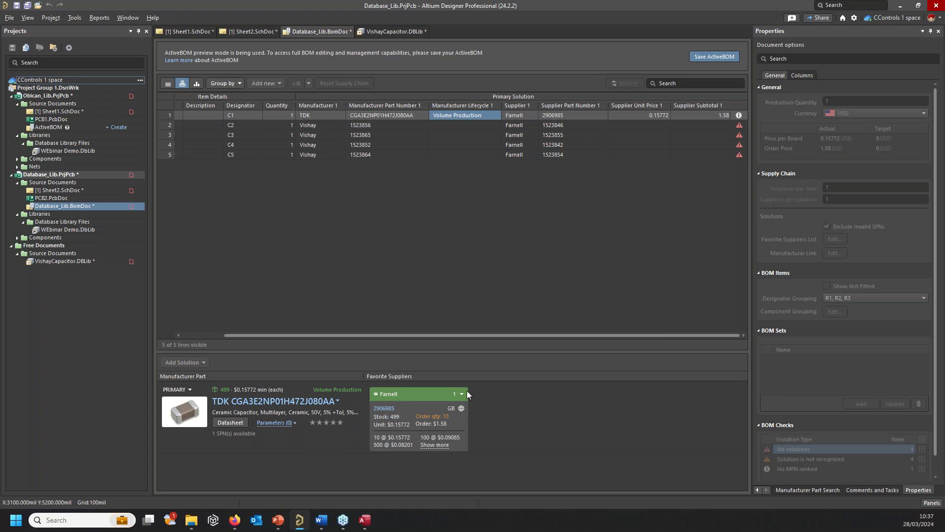
click(484, 127)
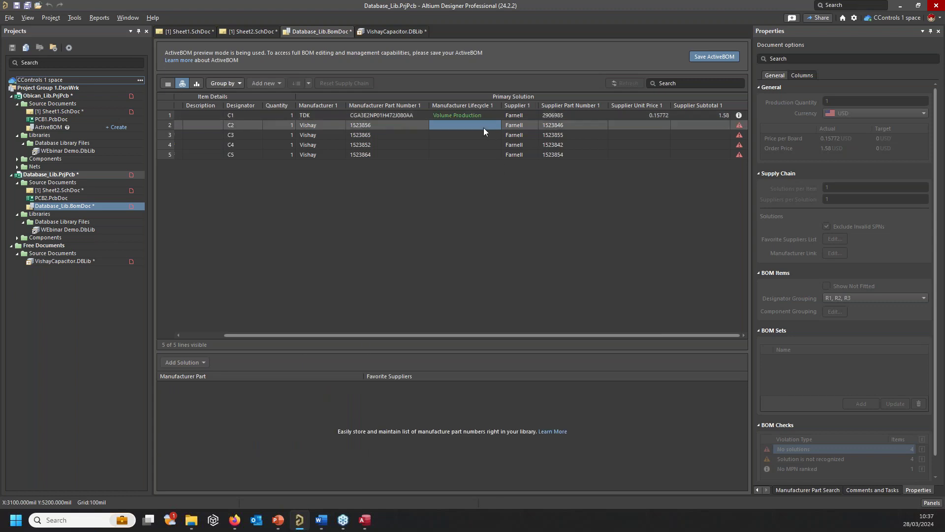
click(489, 116)
click(484, 127)
Bring up Manufacturer Part Search, and browse the Capacitor - Ceramic records of VishayCapacitor.DBLib as far as the Value column
click(804, 490)
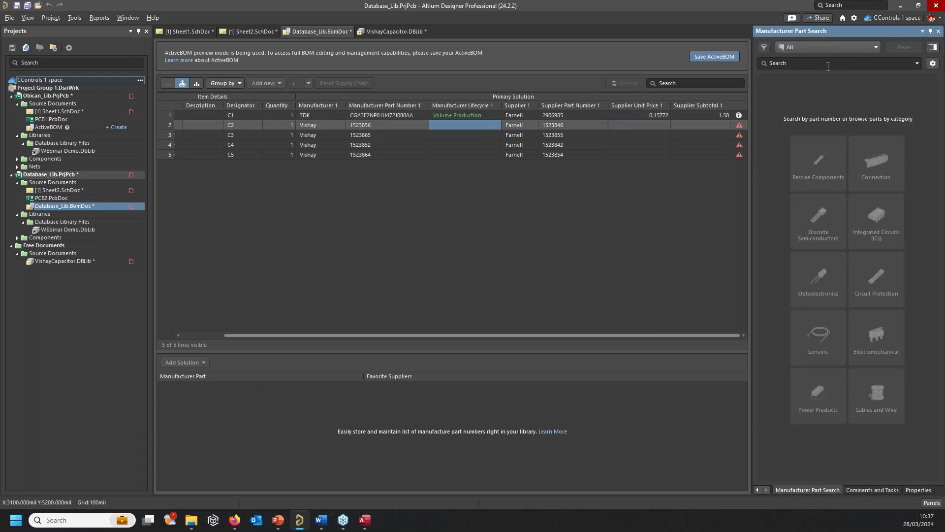
drag(364, 335, 276, 338)
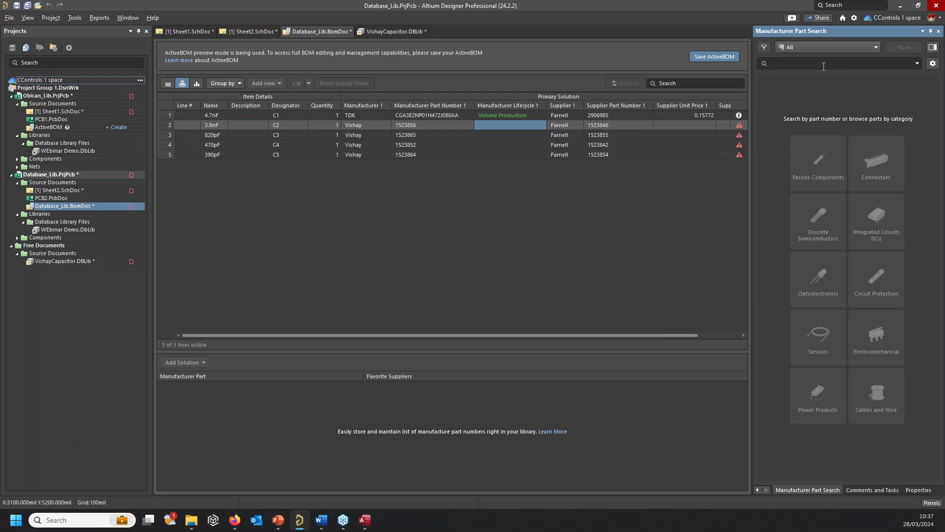
click(386, 31)
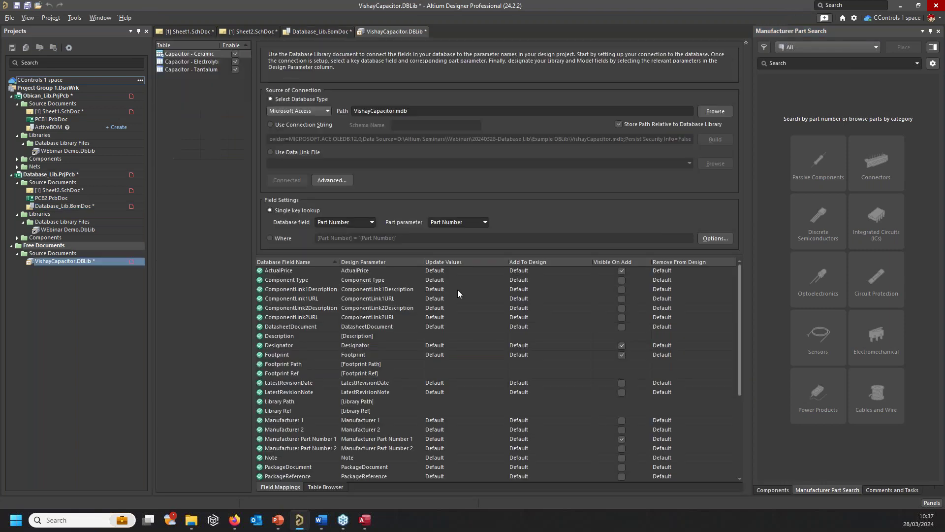
click(324, 486)
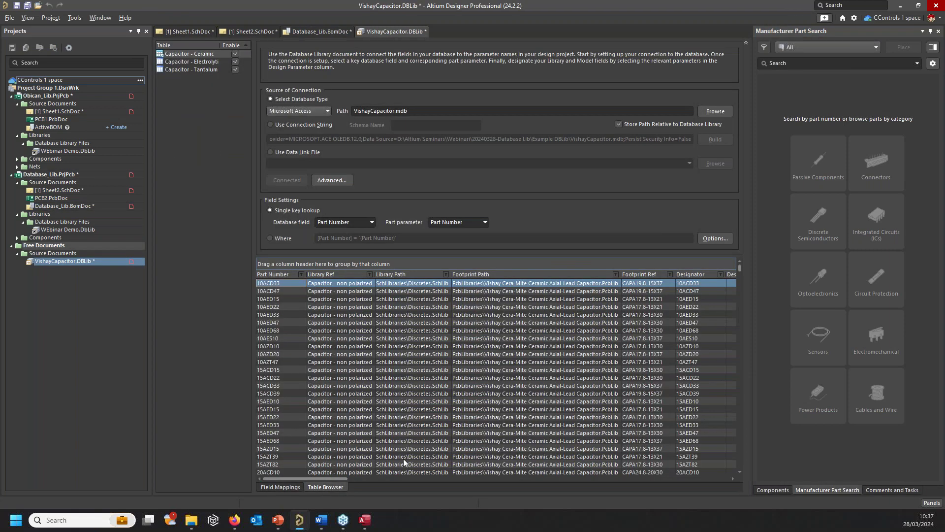
drag(335, 480, 661, 495)
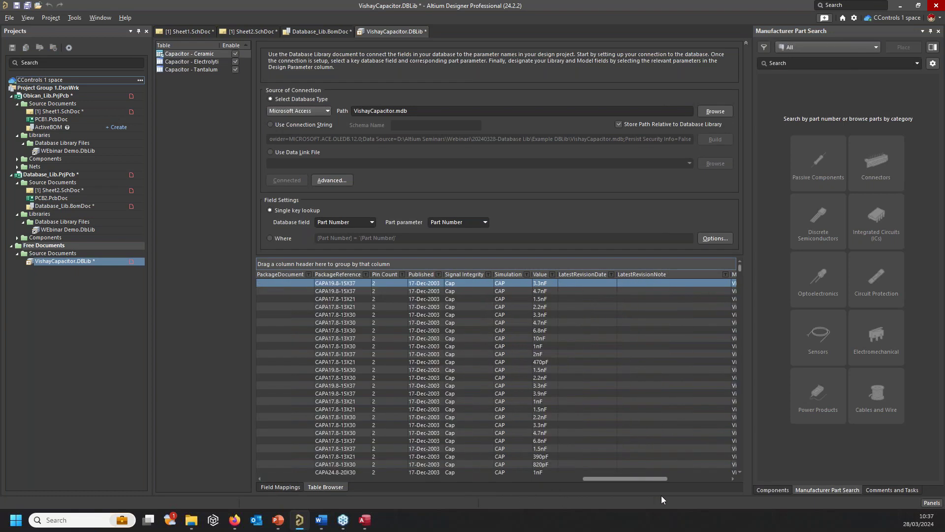
Check the Value of record 10ACD47 and search the manufacturer parts for 4.7
click(549, 290)
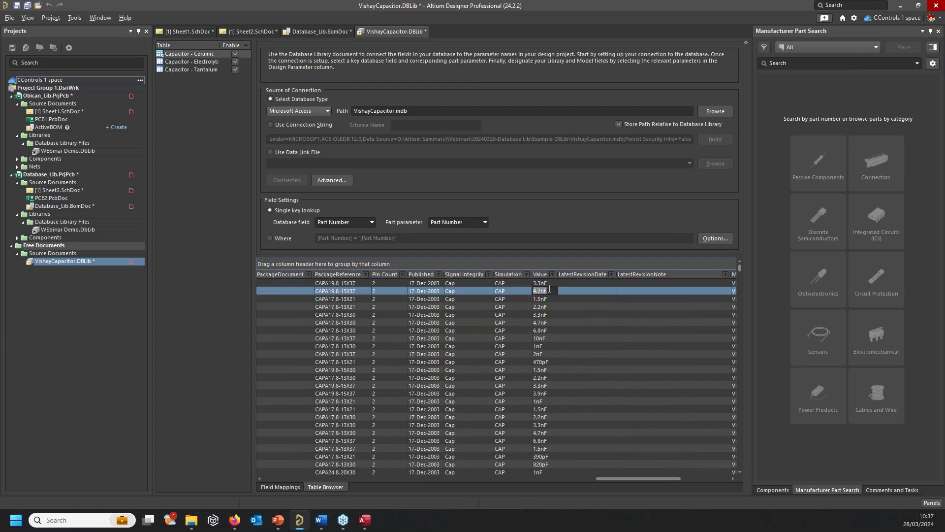
click(818, 64)
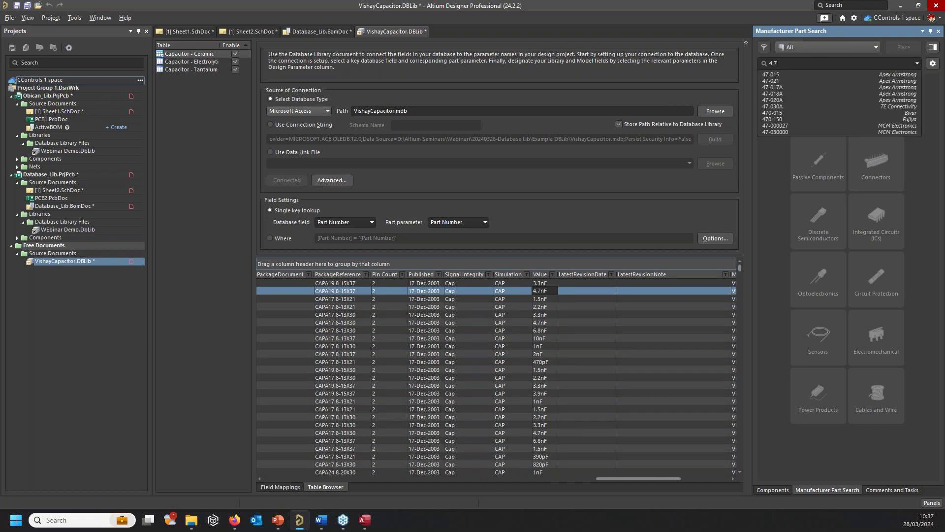
key(Return)
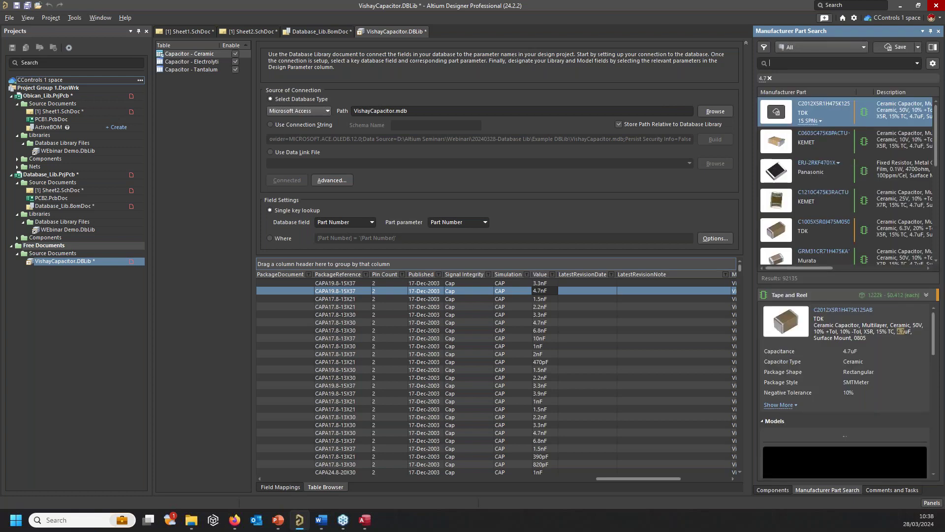
Try to add the supplier link and parameters of TDK part C2012X5R1H475K125AB to database record 10ACD47
right_click(822, 111)
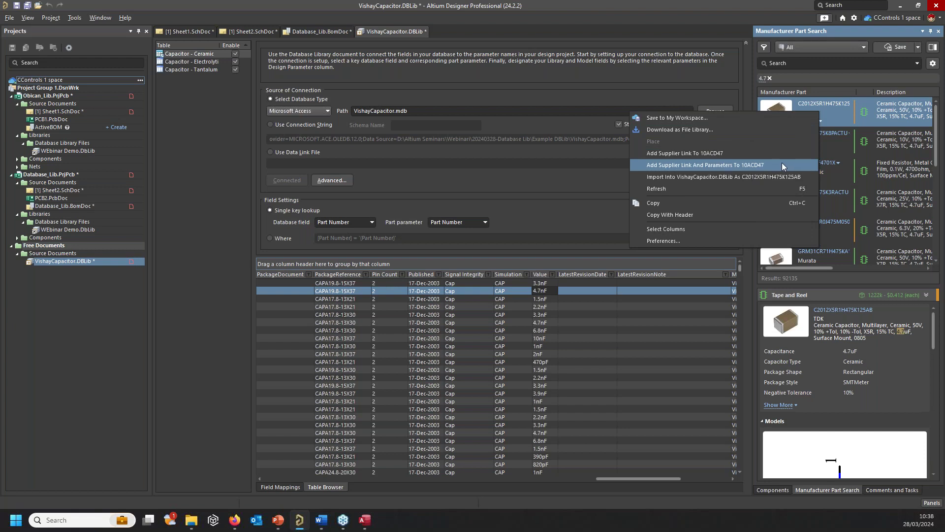
click(705, 165)
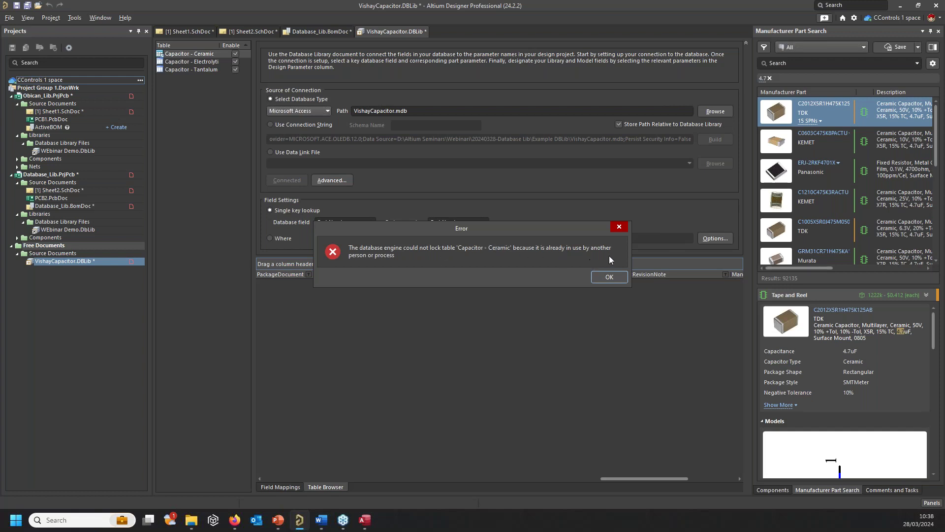
click(610, 277)
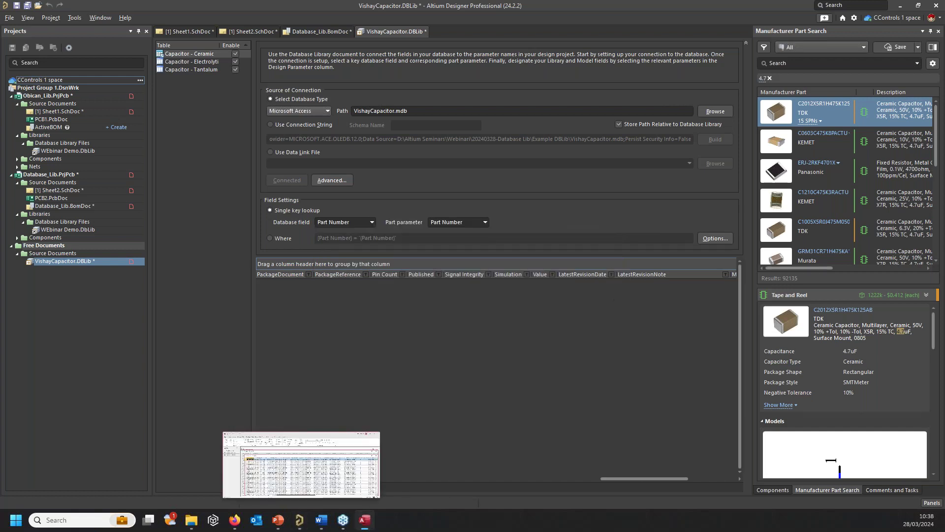
Switch to Microsoft Access and close it with its open capacitor tables, saving the layout changes of Capacitor - Ceramic
click(364, 520)
click(926, 64)
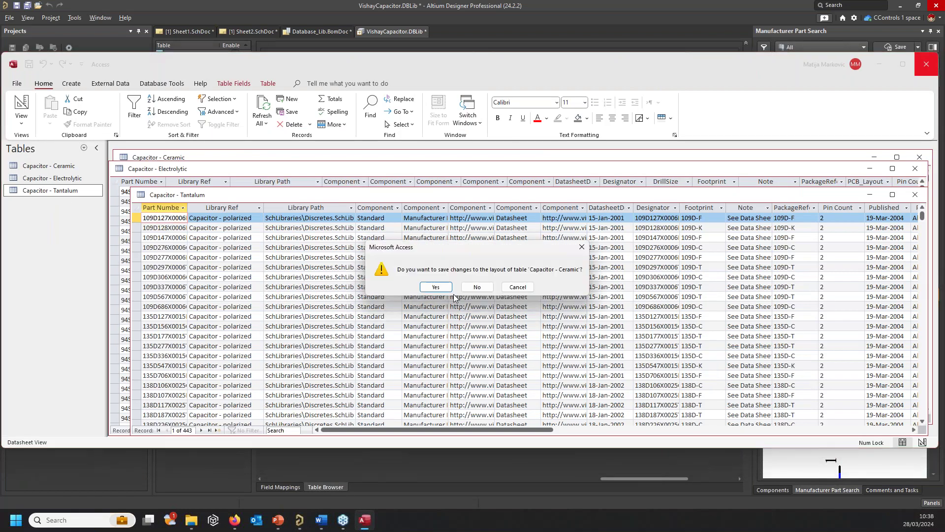
key(Return)
click(610, 275)
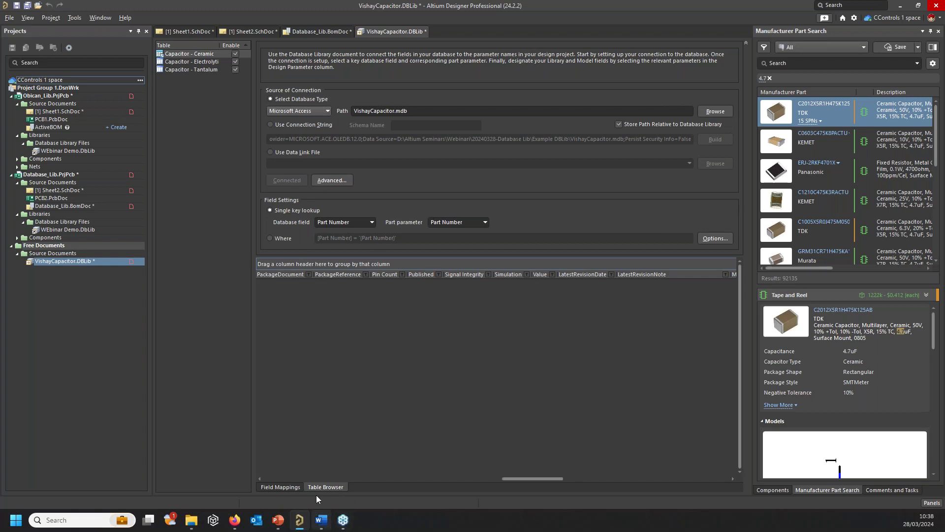
mouse_move(321, 519)
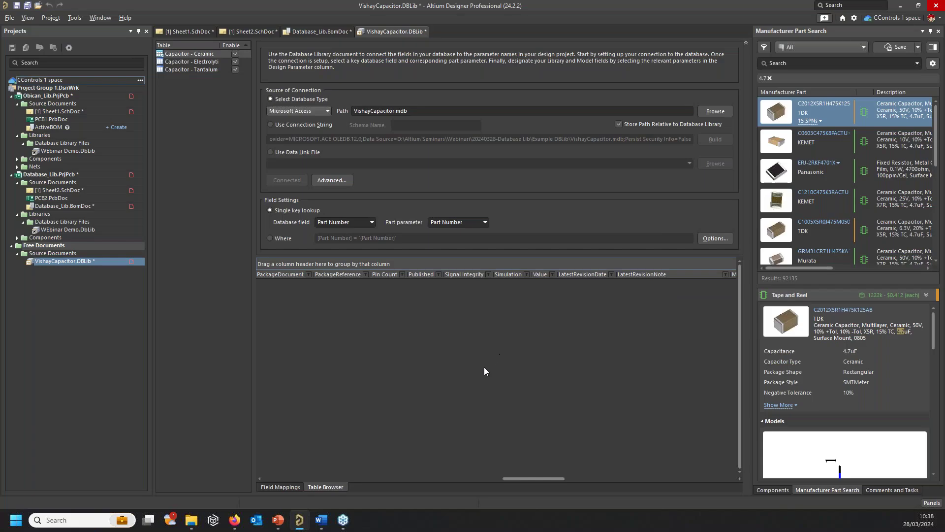
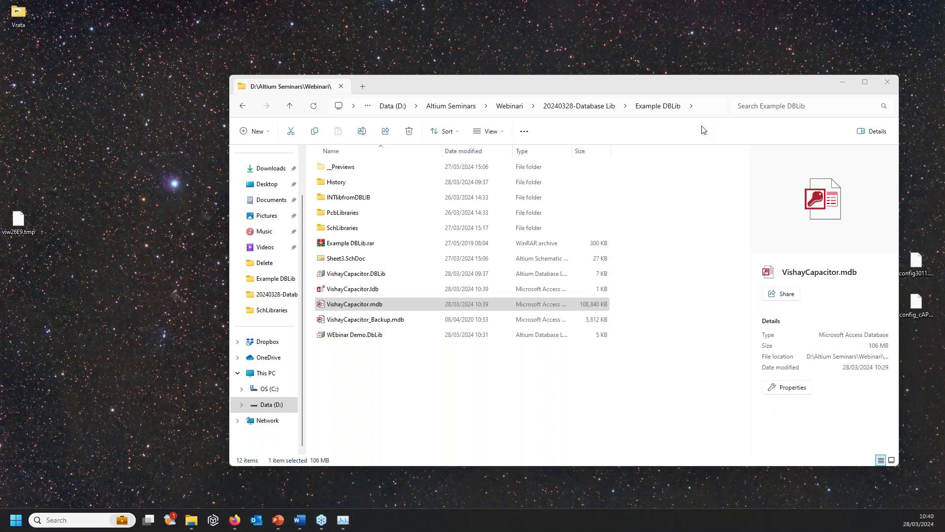
Return to Altium Designer, open Sheet2.SchDoc of Database_Lib.PrjPcb and check which component libraries are available
click(842, 85)
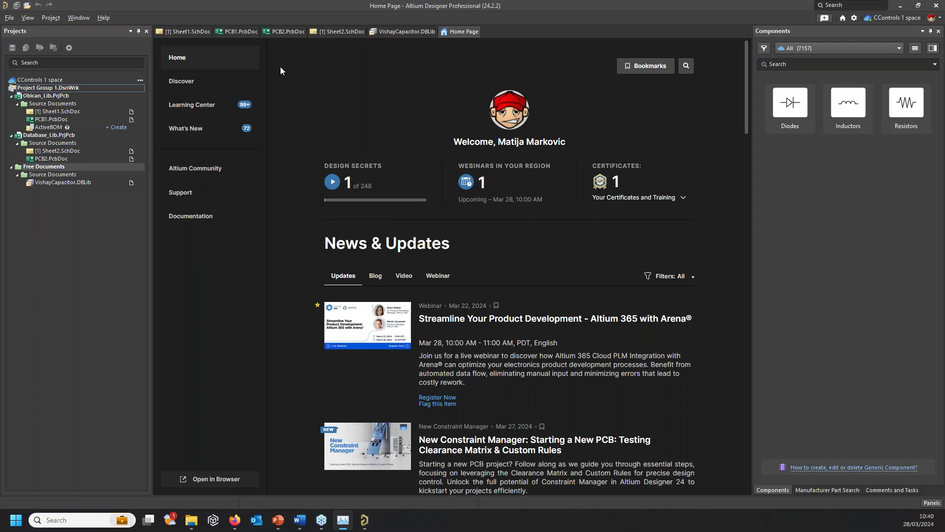
double_click(52, 151)
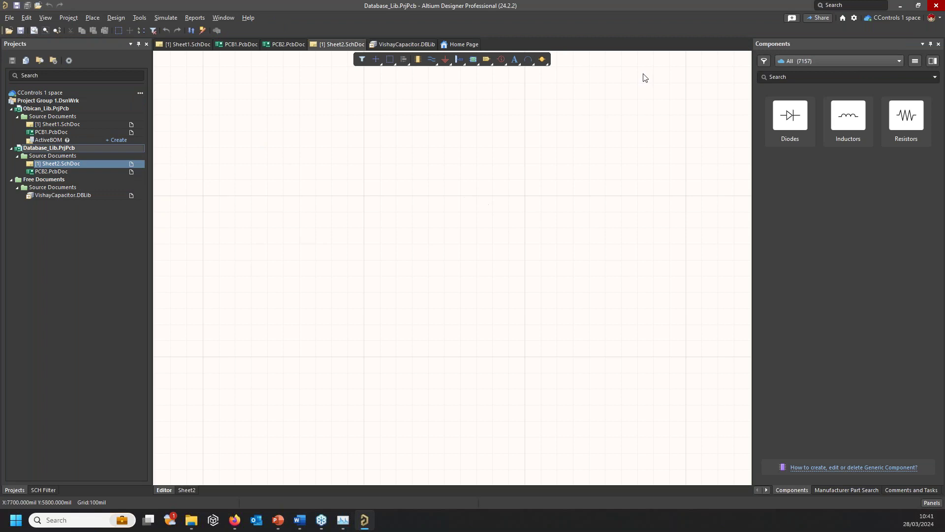
mouse_move(848, 118)
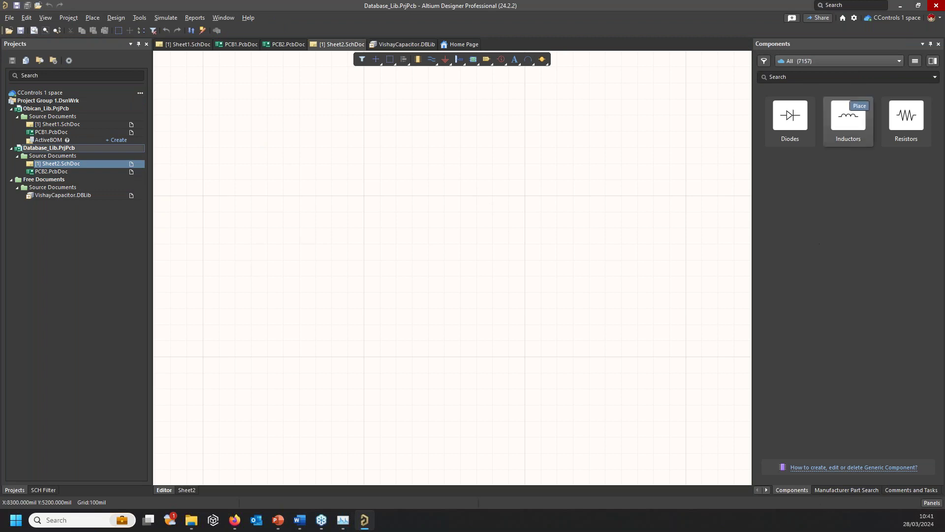
click(837, 57)
click(521, 202)
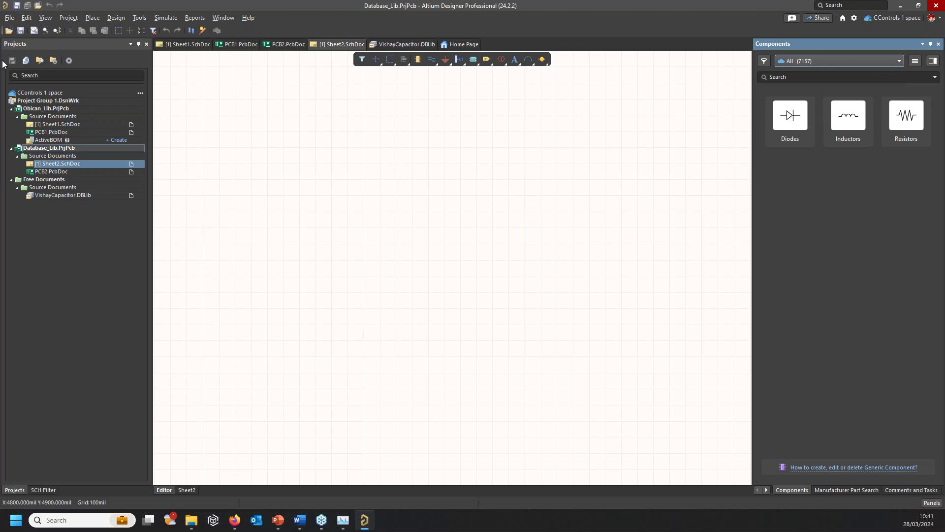
Add WEbinar Demo.DbLib to the libraries of Database_Lib.PrjPcb and expand its Database Library Files in the project tree
click(919, 61)
click(882, 128)
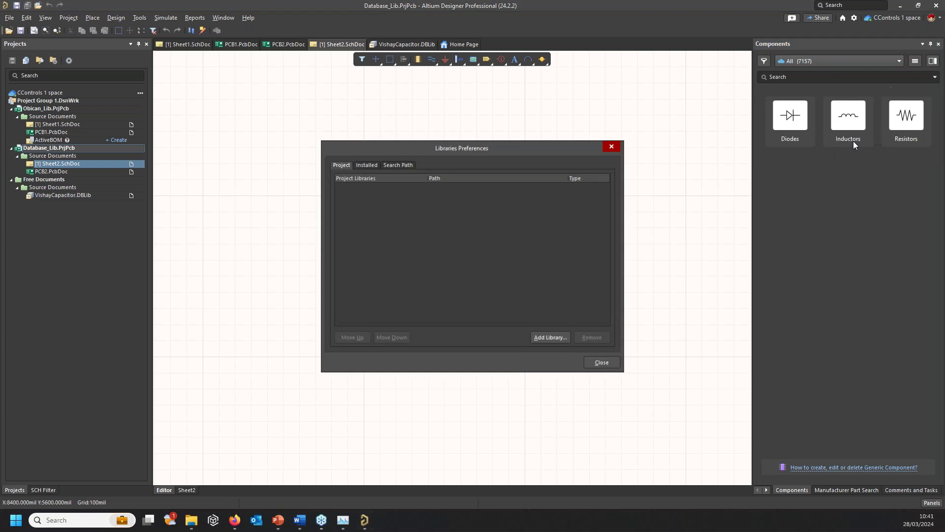
click(546, 338)
double_click(480, 311)
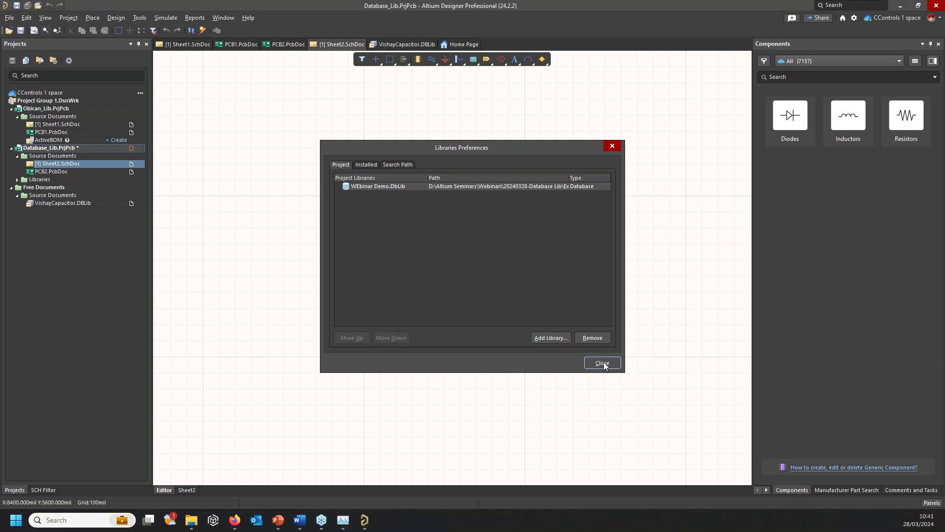
click(605, 363)
click(18, 180)
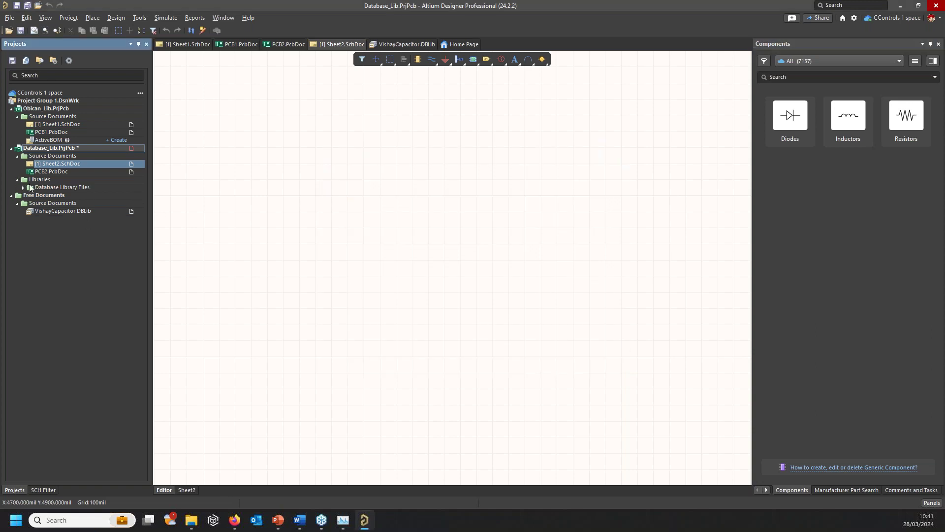
click(23, 187)
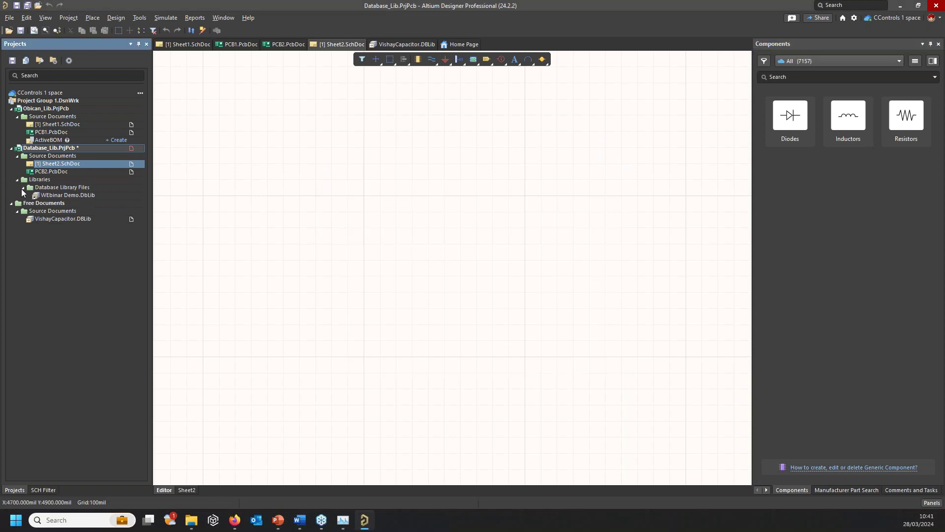
Place capacitors 10ACD33, 10ACD47, 10AED15 and 10AED22 from WEbinar Demo.DbLib's Capacitor - Ceramic table on Sheet2
click(831, 62)
click(844, 116)
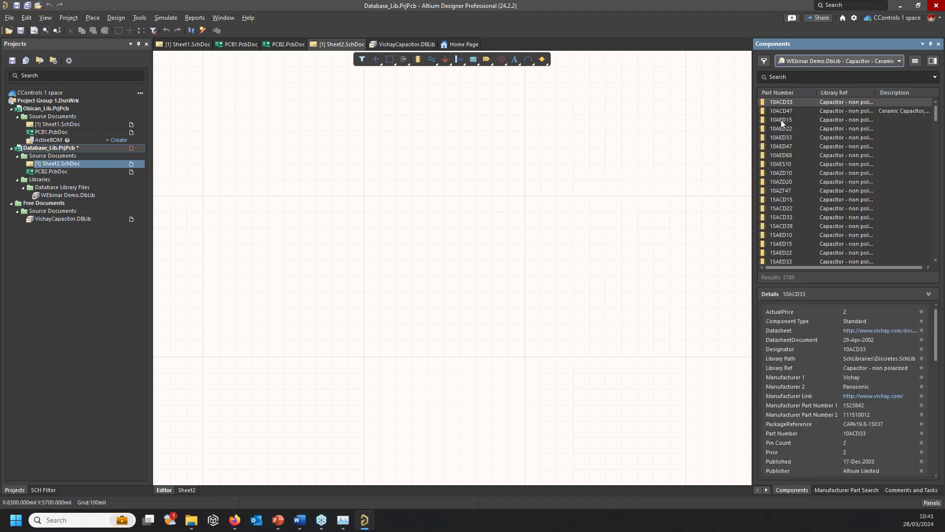
drag(783, 102, 552, 114)
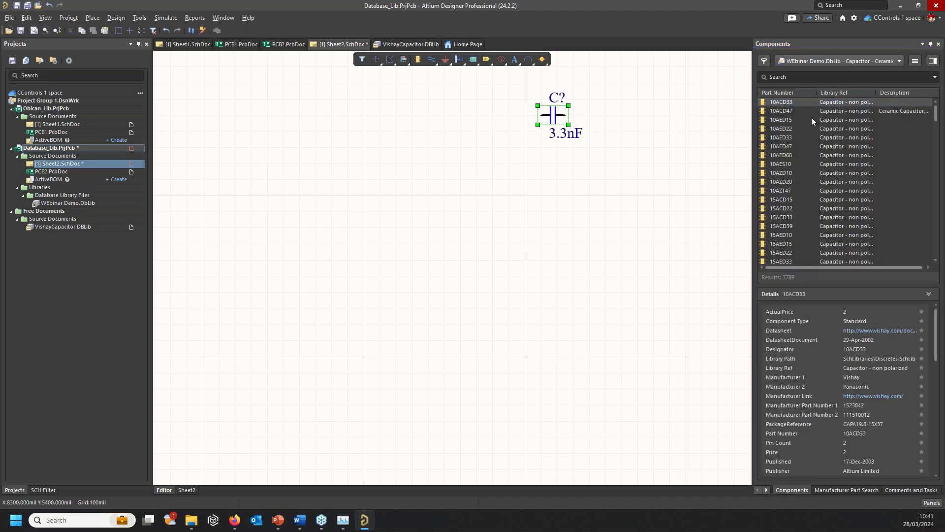
click(812, 111)
click(798, 119)
drag(791, 129, 552, 222)
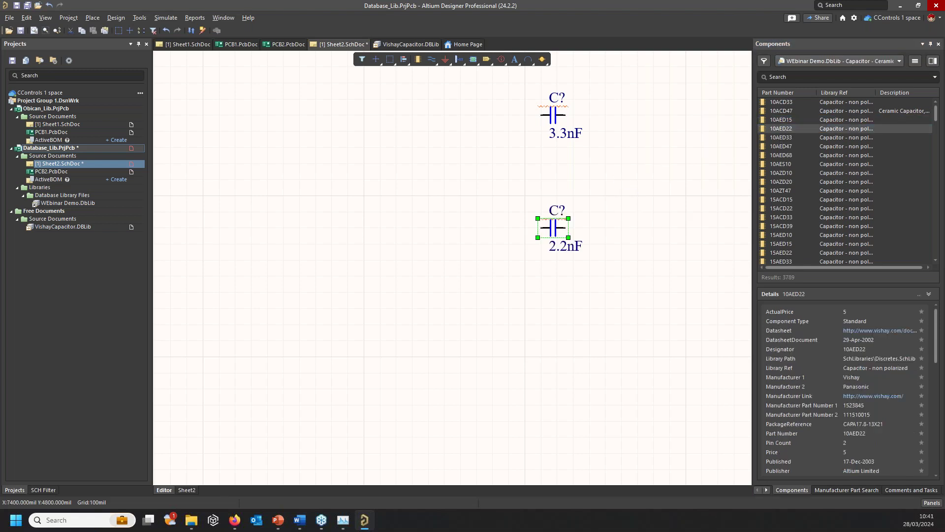
Annotate the schematic quietly so that the four placed capacitors receive designators
ctrl+scroll(419, 206, down, 1)
ctrl+scroll(419, 206, down, 1)
right_drag(613, 177, 462, 204)
click(139, 17)
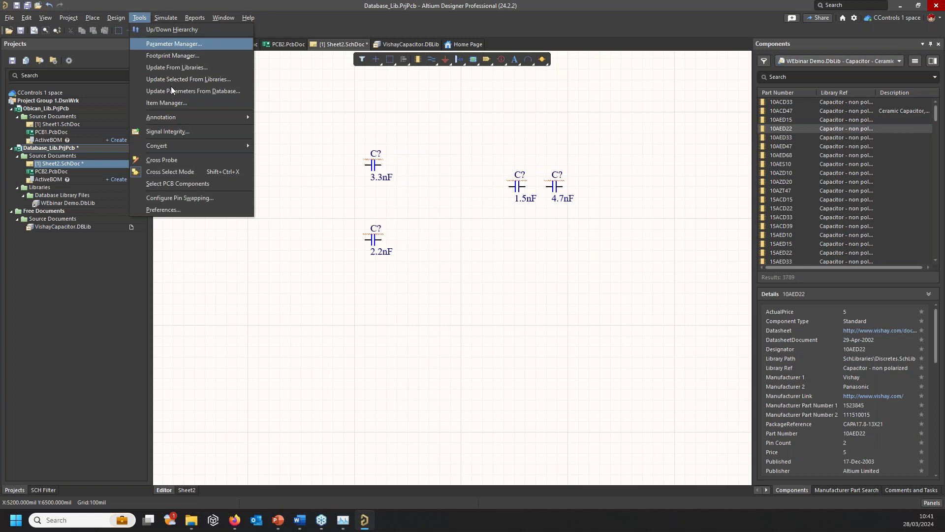
mouse_move(214, 115)
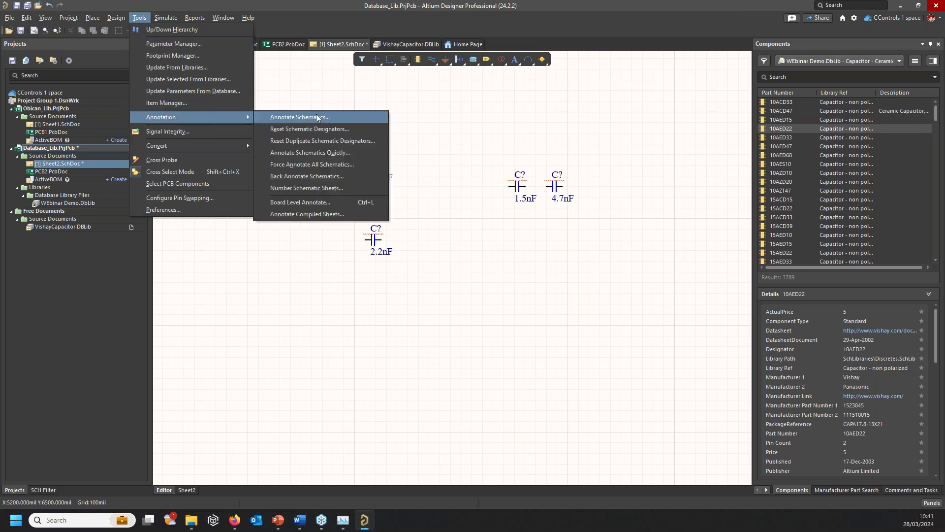
click(346, 152)
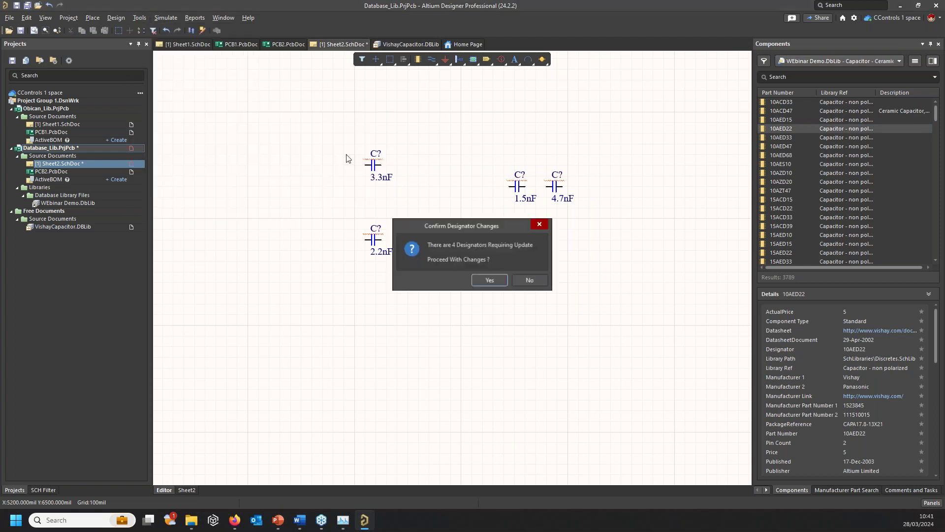
click(490, 280)
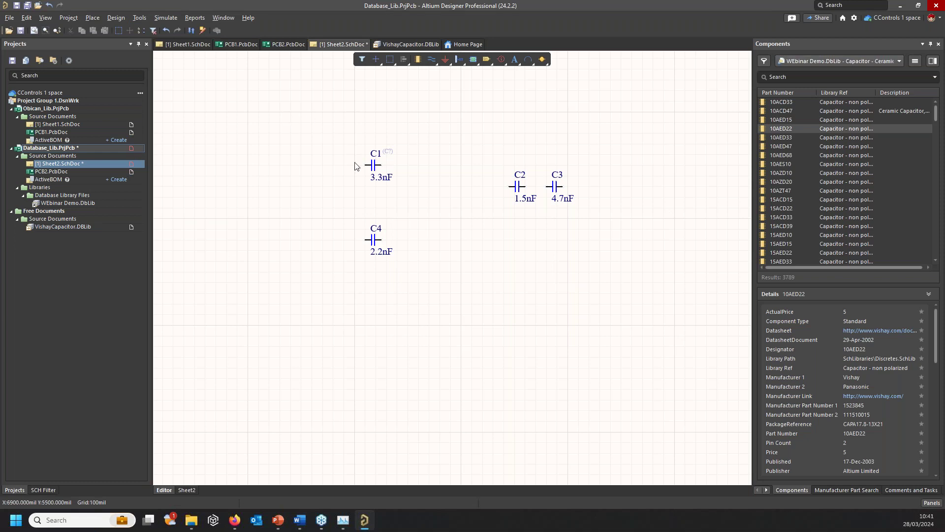
Open the ActiveBOM of Database_Lib.PrjPcb and compare the supply information of C3 and C2
click(56, 179)
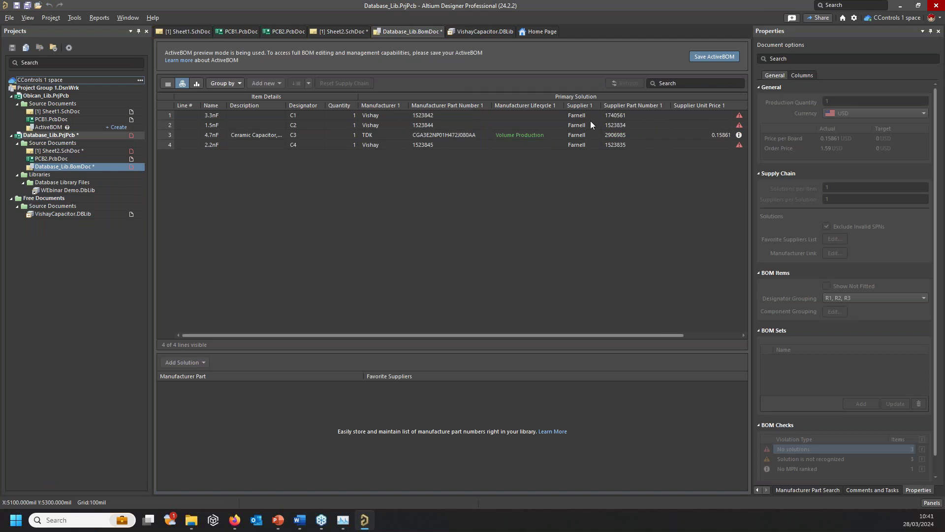
click(518, 135)
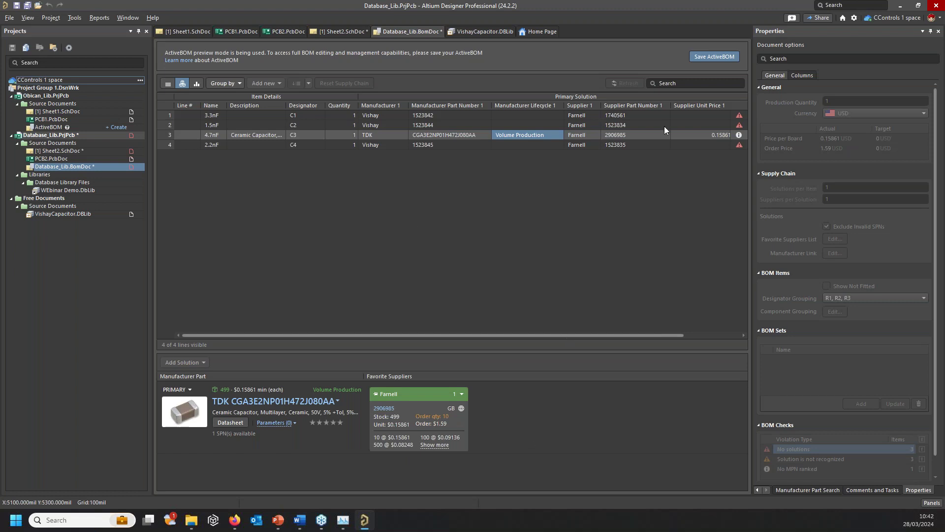
click(212, 125)
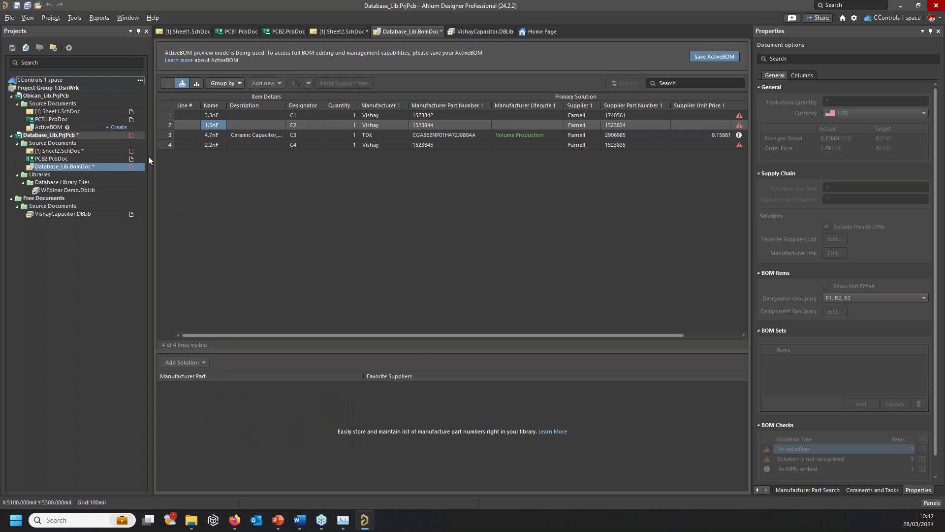
Save the ActiveBOM document as Database_Lib.BomDoc
click(17, 6)
click(699, 390)
click(501, 261)
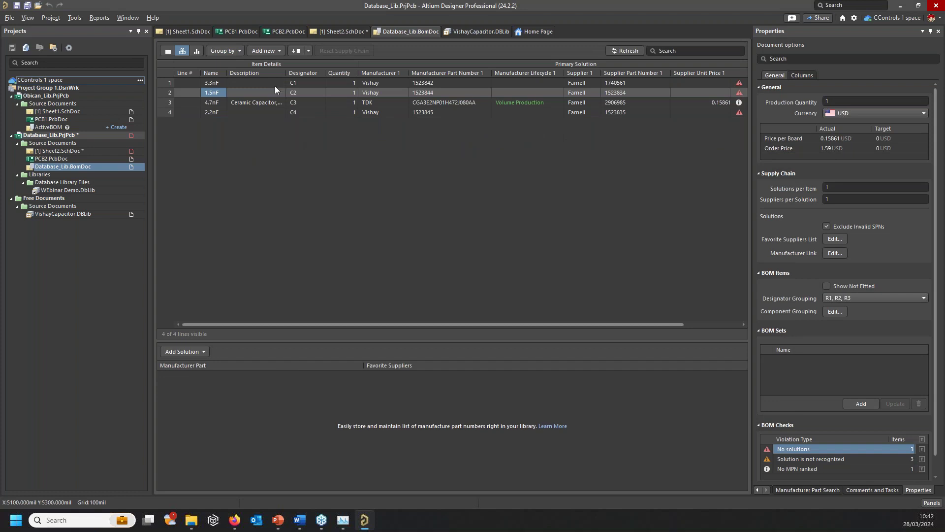
Start adding a manufacturer link to C2 and expand the supplier offers of Kyocera AVX part 08051C152KAT2A
click(194, 352)
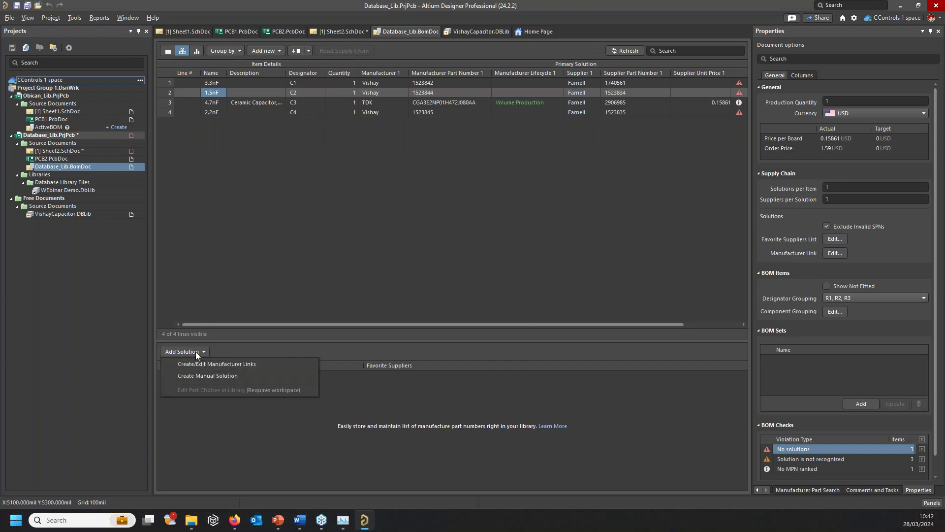
click(236, 364)
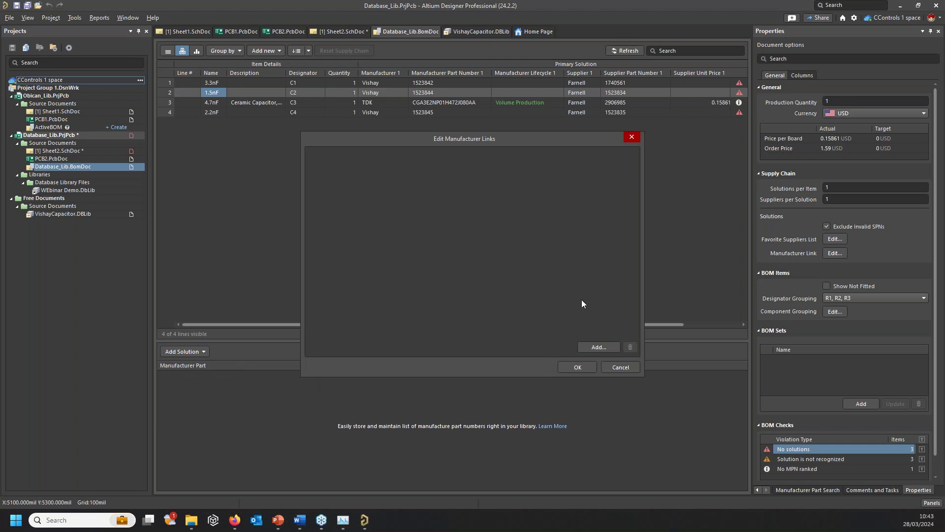
click(597, 347)
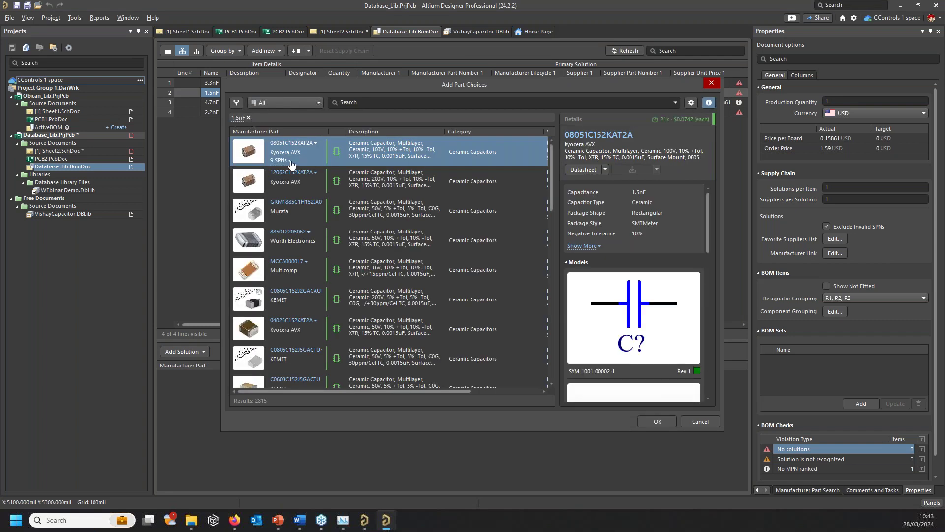
click(296, 160)
drag(327, 226, 288, 226)
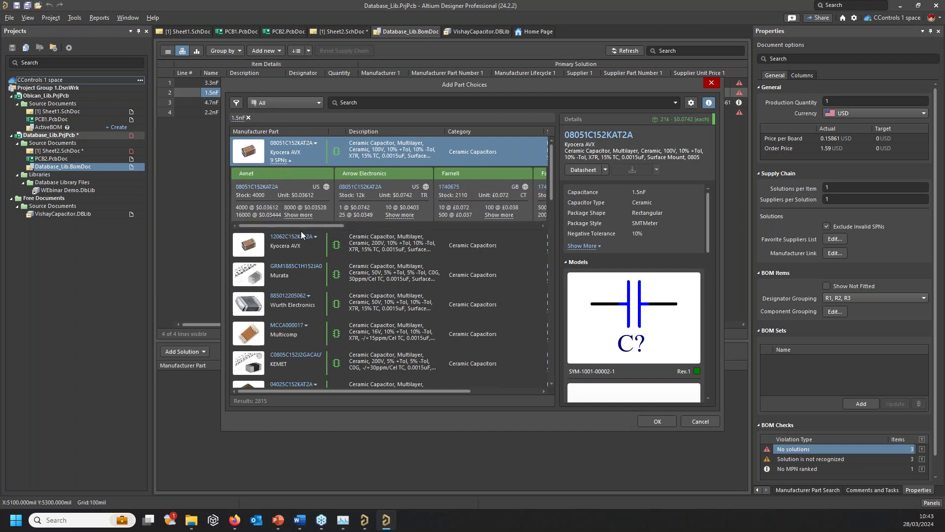